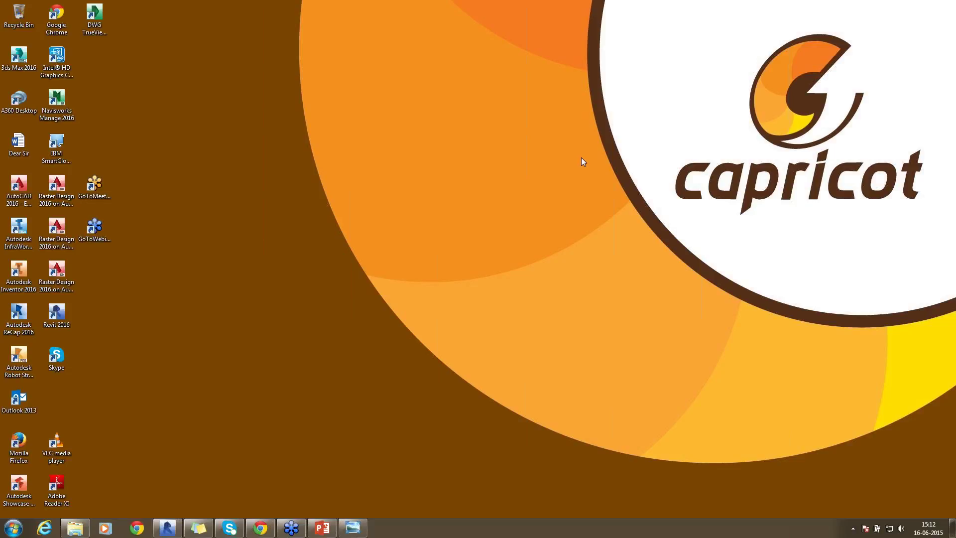
right_click(294, 137)
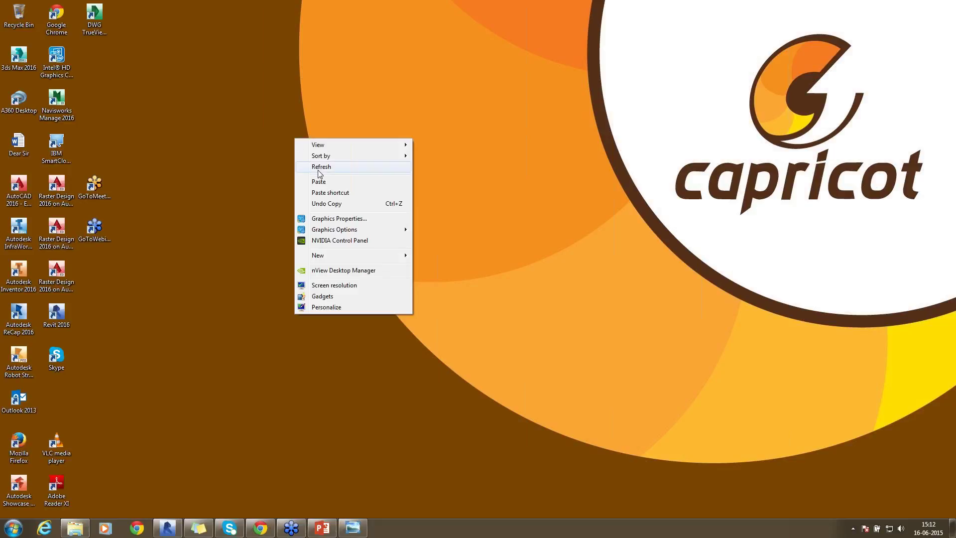
left_click(318, 171)
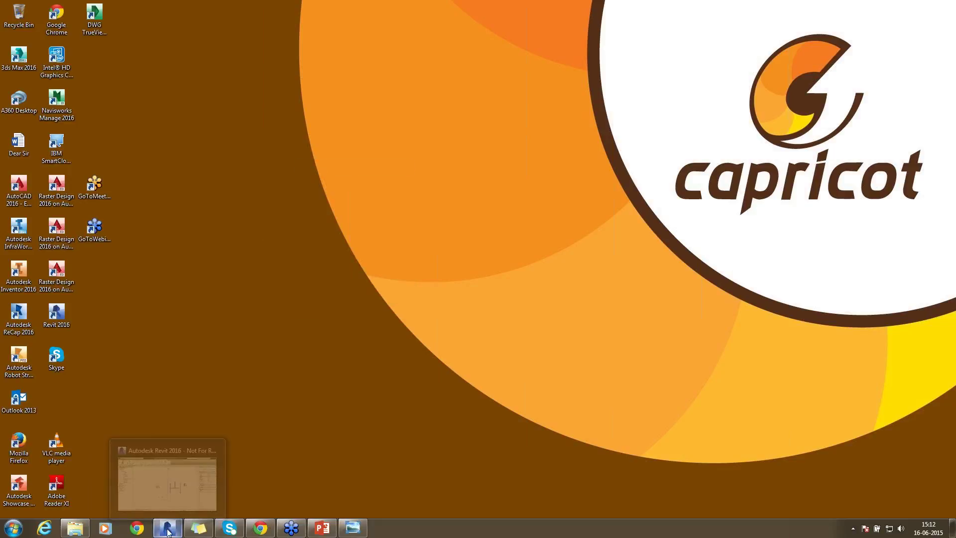
right_click(322, 210)
left_click(353, 238)
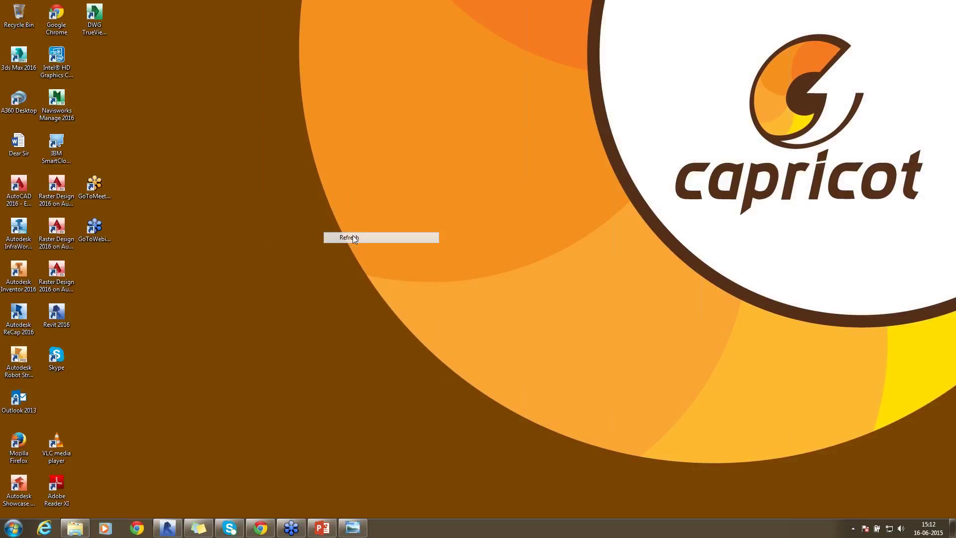
- Switch to Autodesk Revit and end the air terminal placement in the 1 - Mech floor plan
left_click(168, 528)
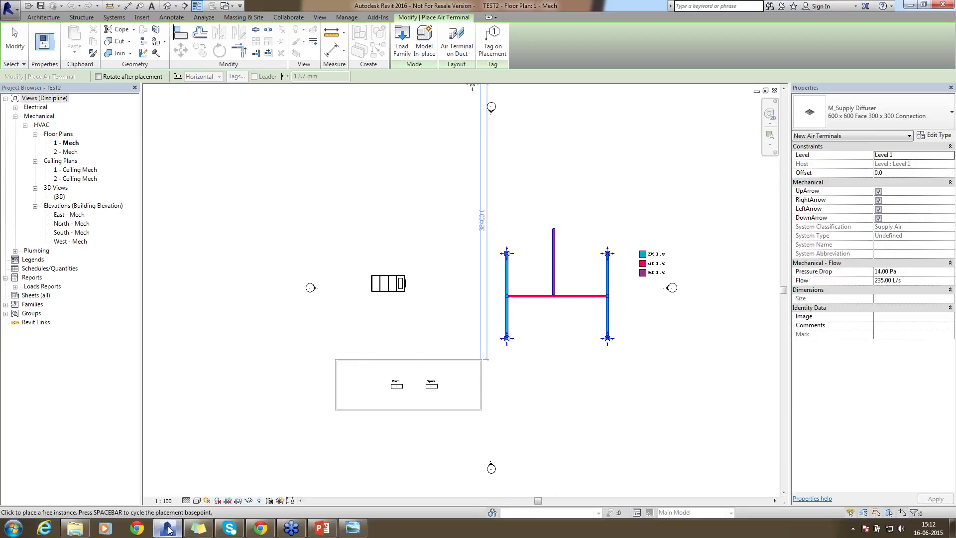
key("Escape")
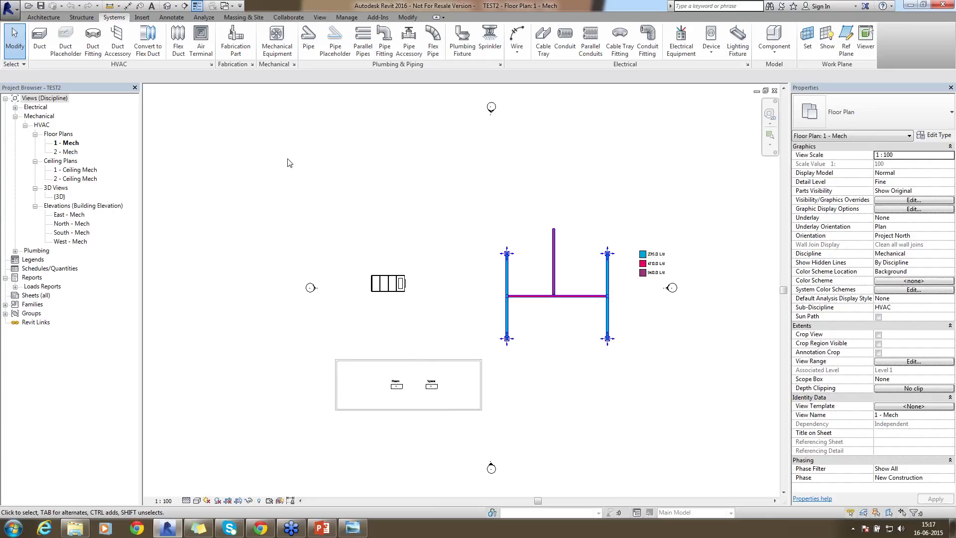
- Set the view's detail level to Coarse and draw a horizontal 300 x 300 mm rectangular duct above the air handling unit
left_click(38, 45)
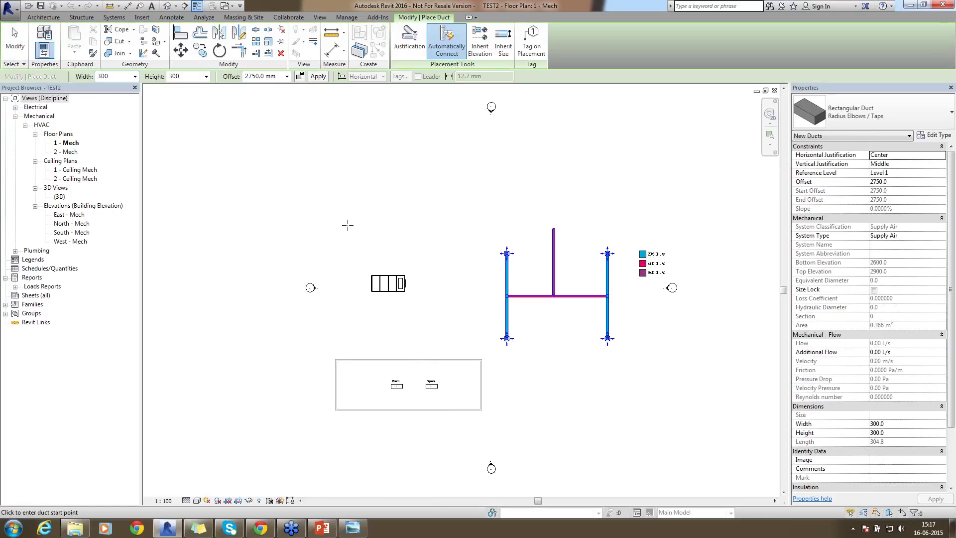
scroll(348, 238, "up", 4)
scroll(348, 239, "up", 2)
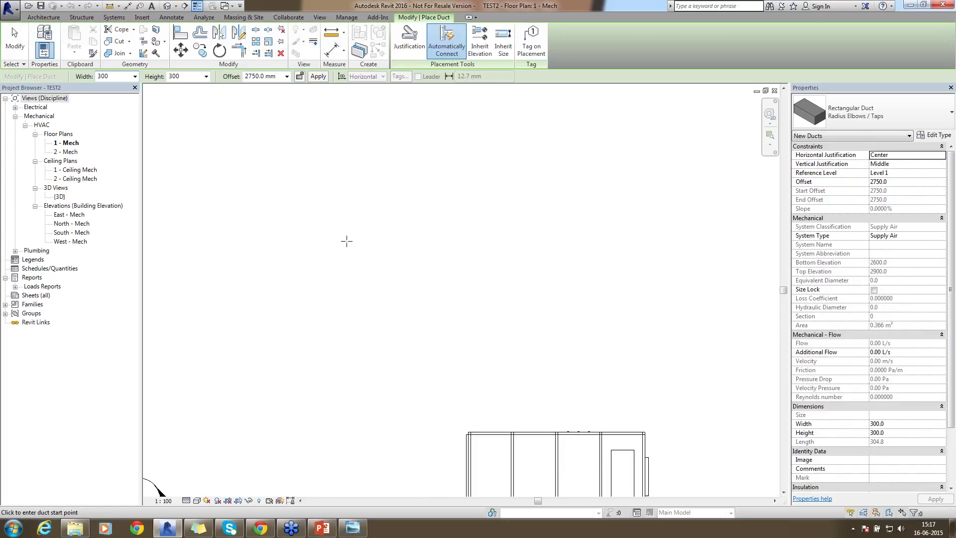
left_click(186, 501)
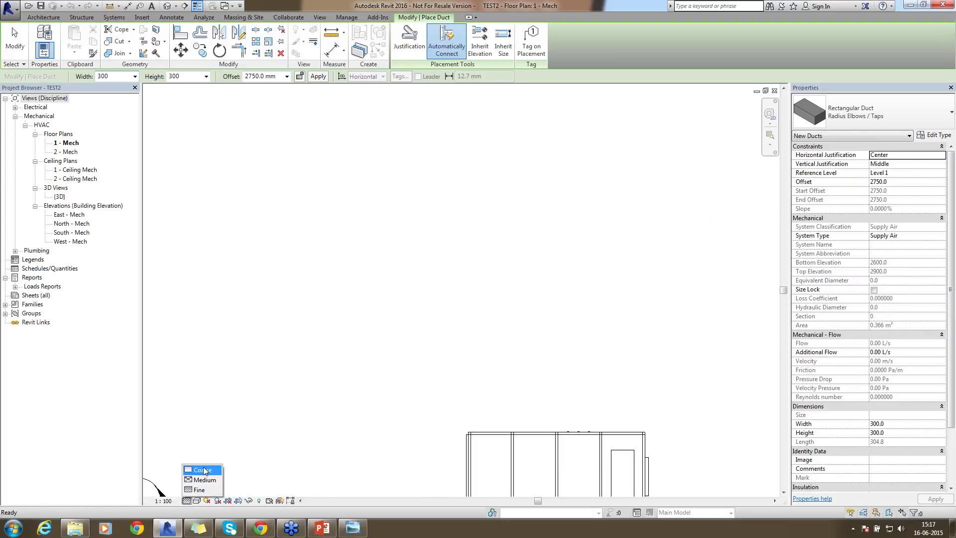
left_click(199, 467)
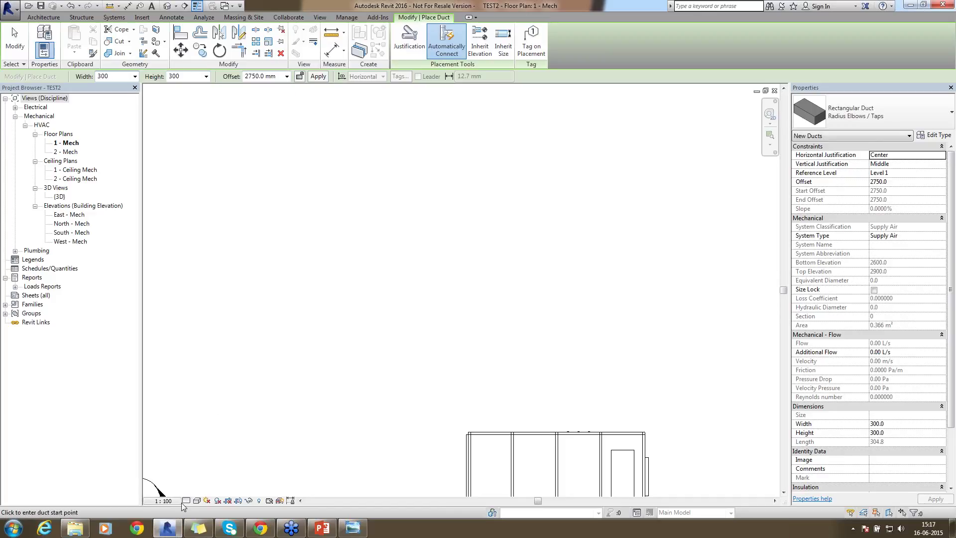
left_click(275, 265)
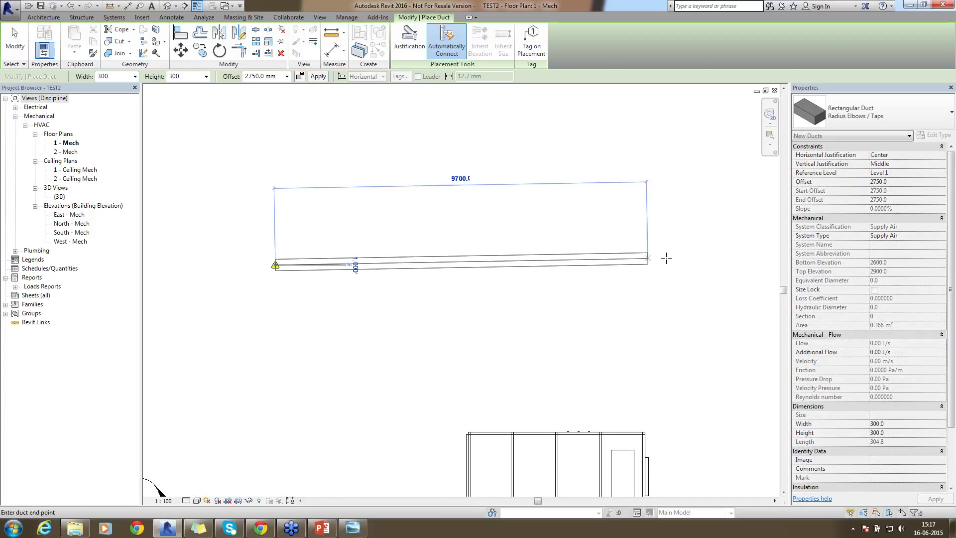
left_click(693, 265)
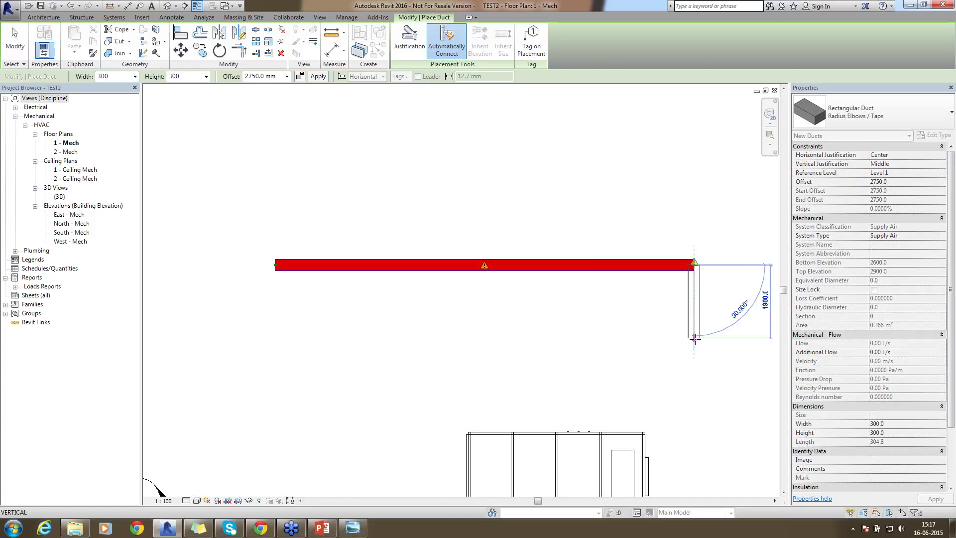
key("Escape")
key("Escape")
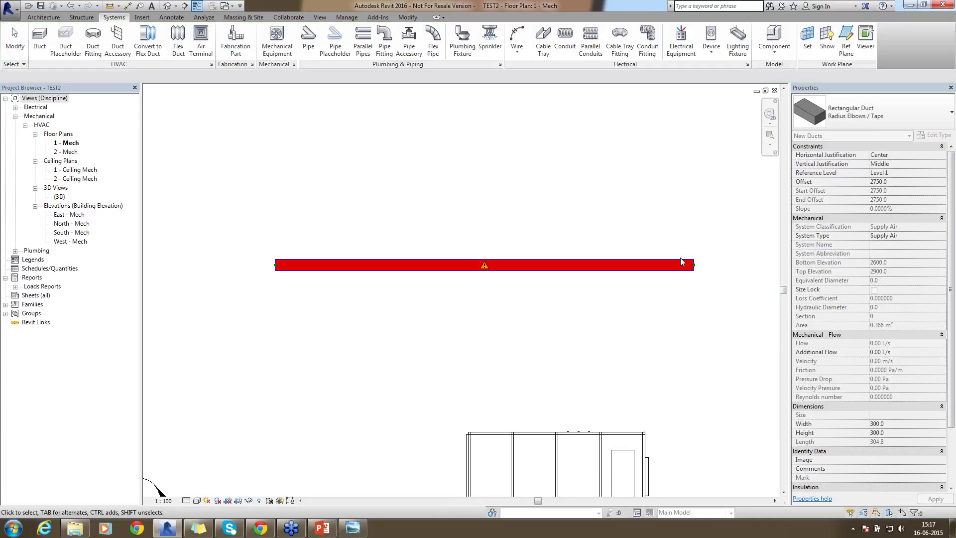
- Show the duct at Medium and at Fine detail level to compare its display
left_click(187, 500)
left_click(201, 481)
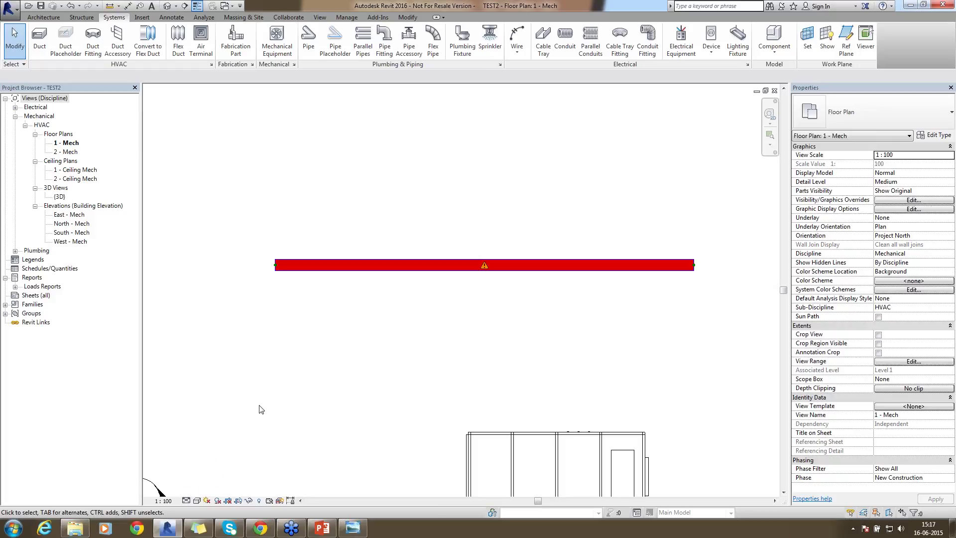
left_click(187, 500)
left_click(199, 490)
- Set the floor plan's visual style to Shaded and bring the whole air handling unit into view
left_click(197, 500)
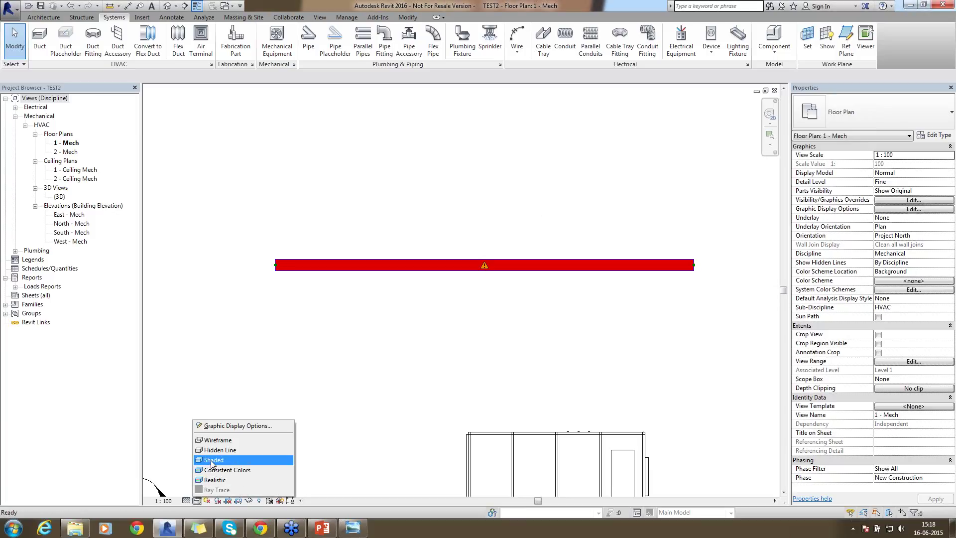
left_click(212, 460)
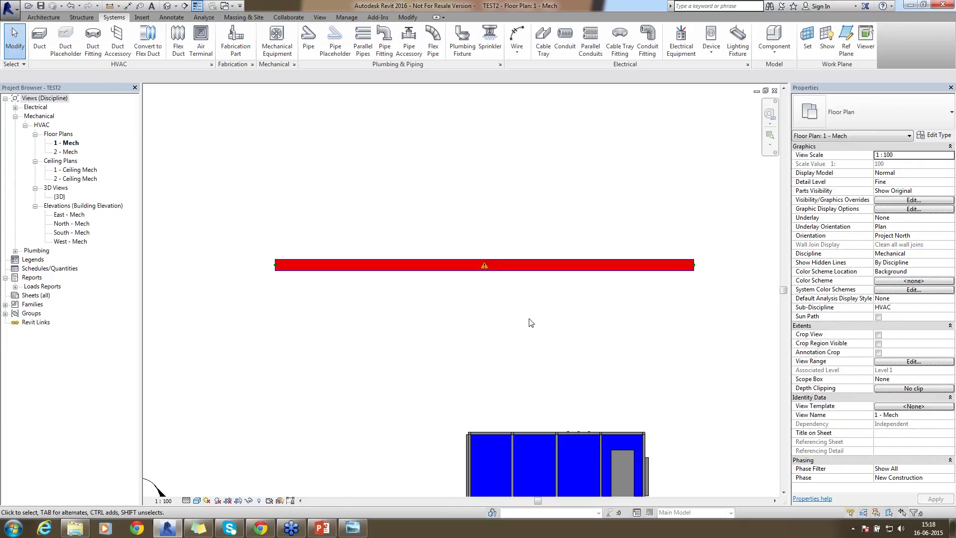
middle_click_drag(683, 450, 633, 327)
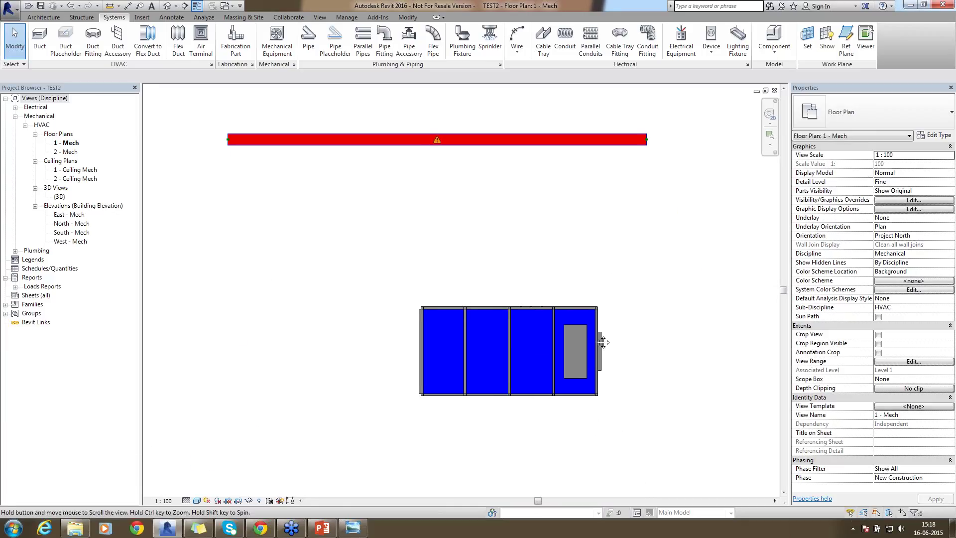
- Set the detail level back to Coarse and delete the red duct above the air handling unit
left_click(185, 501)
left_click(199, 468)
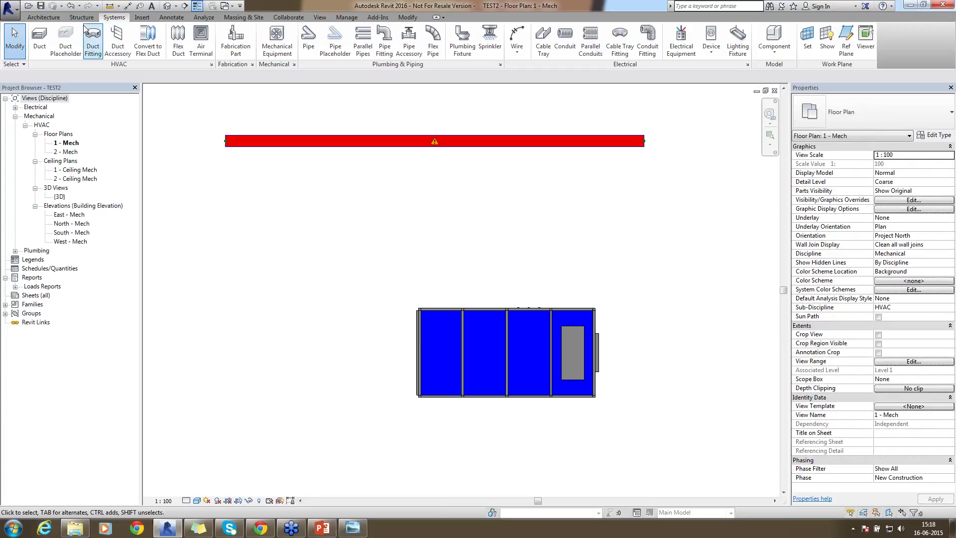
left_click(320, 145)
key("d")
key("Escape")
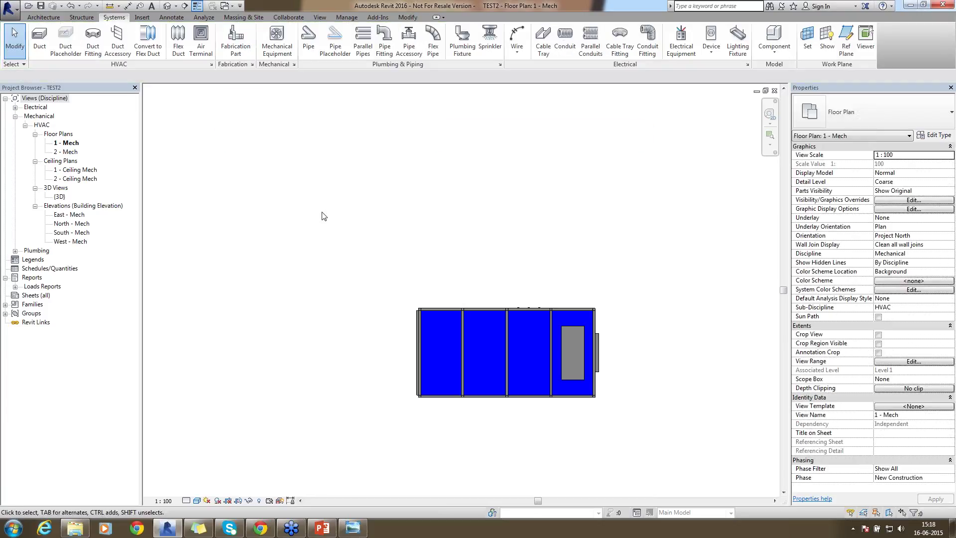
left_click(9, 8)
left_click(394, 173)
left_click(42, 48)
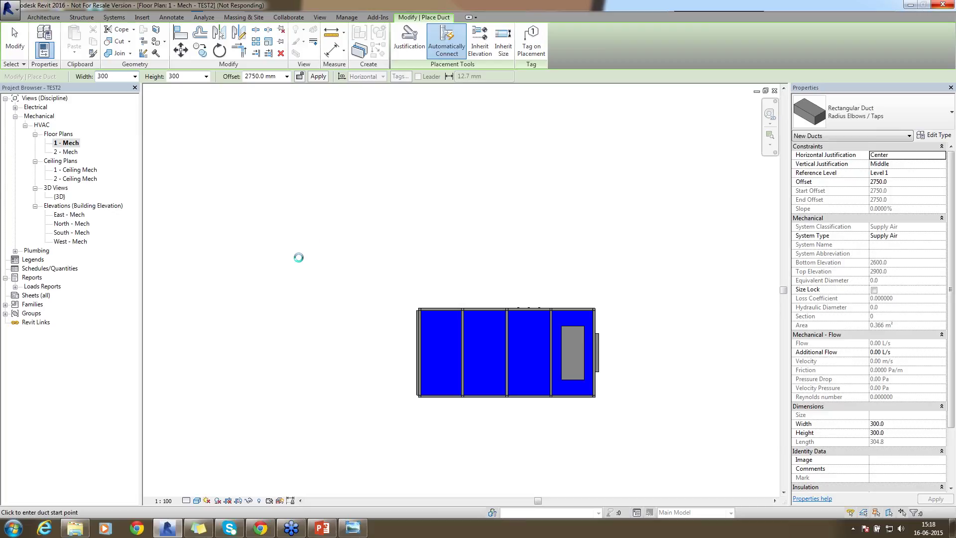
left_click(219, 232)
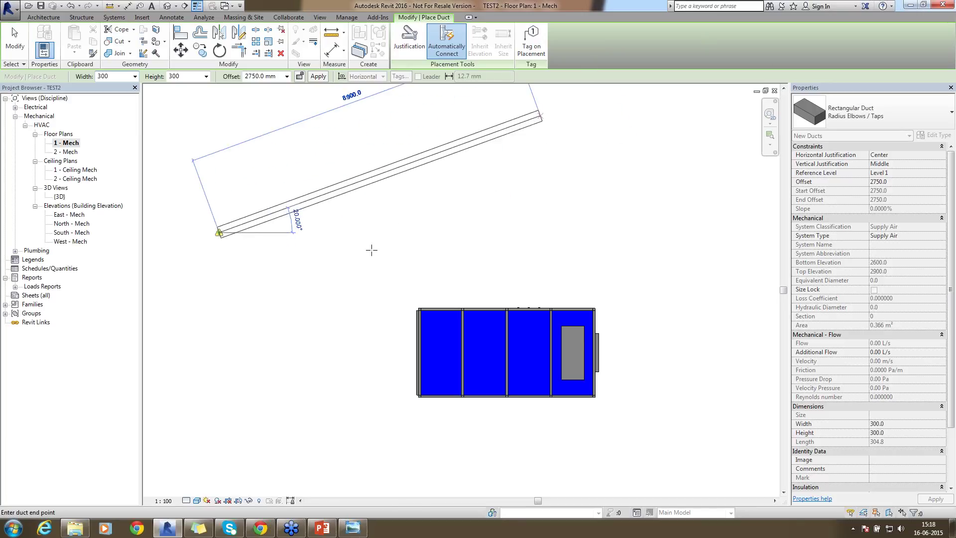
key("Escape")
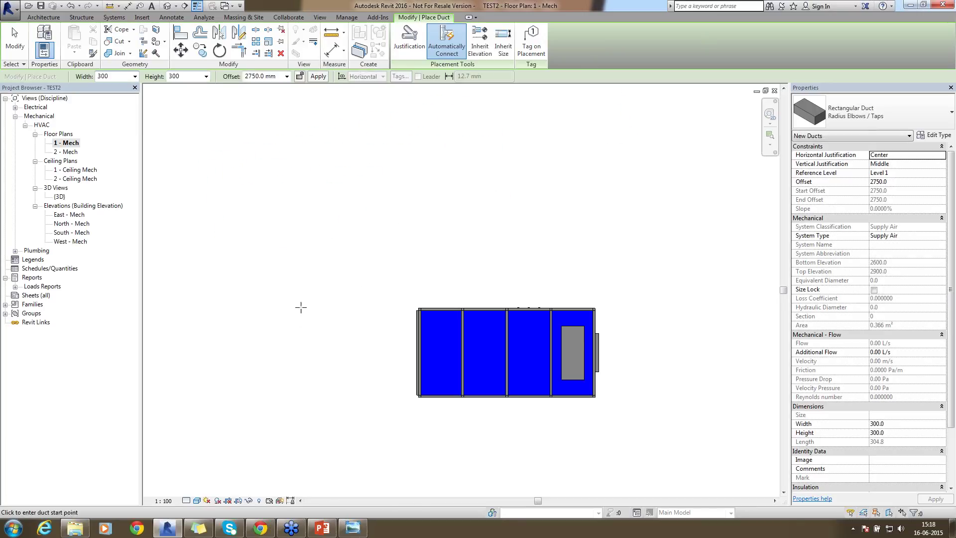
left_click(14, 41)
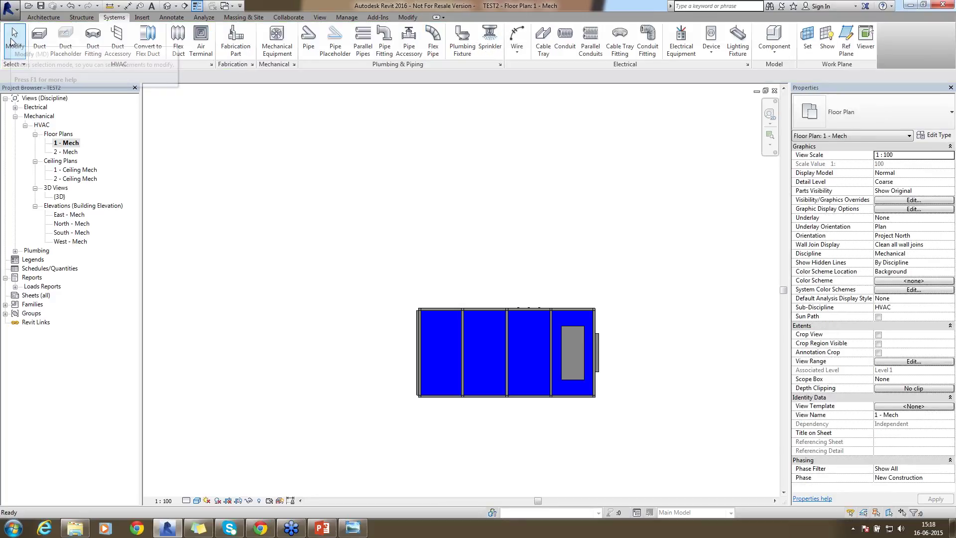
- Draw a horizontal 150 mm diameter pipe about 8700 mm long above the air handling unit at a 2750 mm offset
left_click(311, 40)
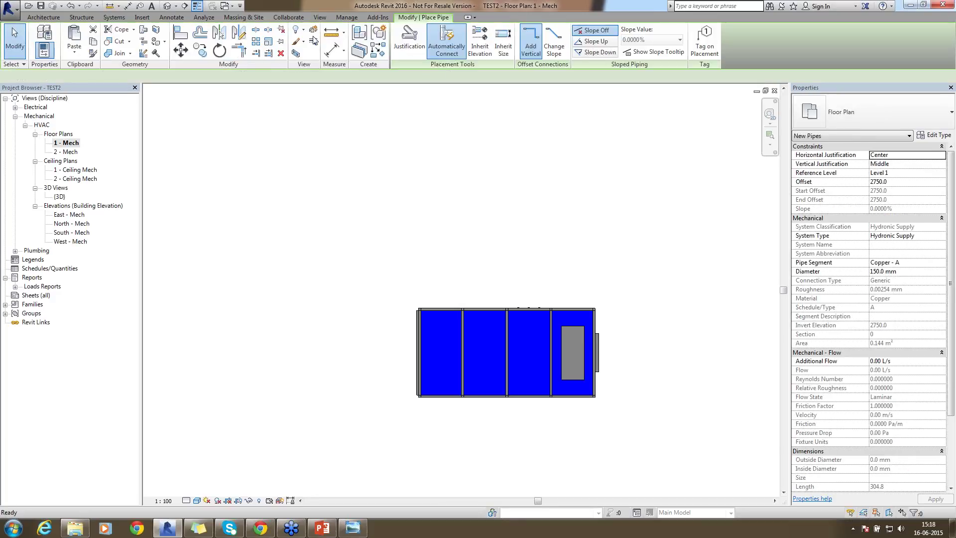
left_click(283, 189)
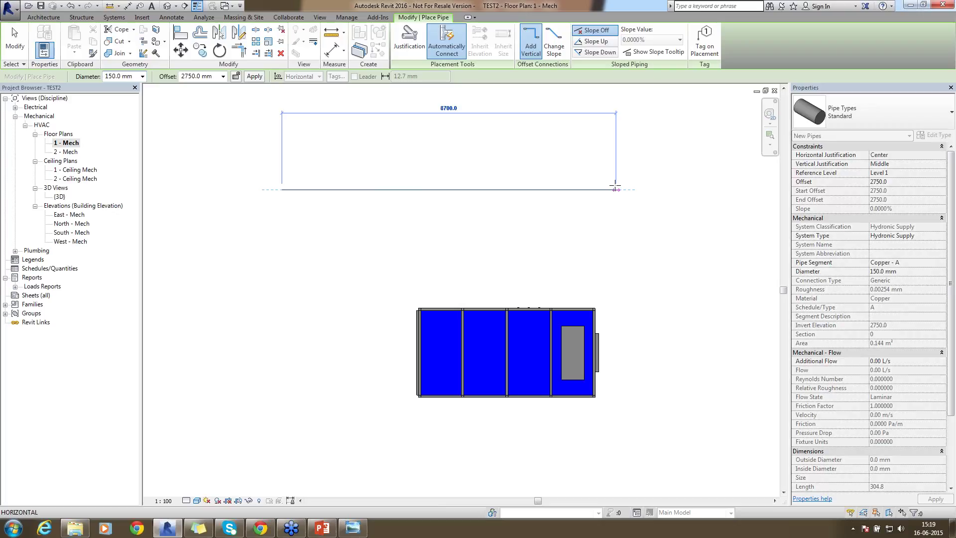
left_click(616, 189)
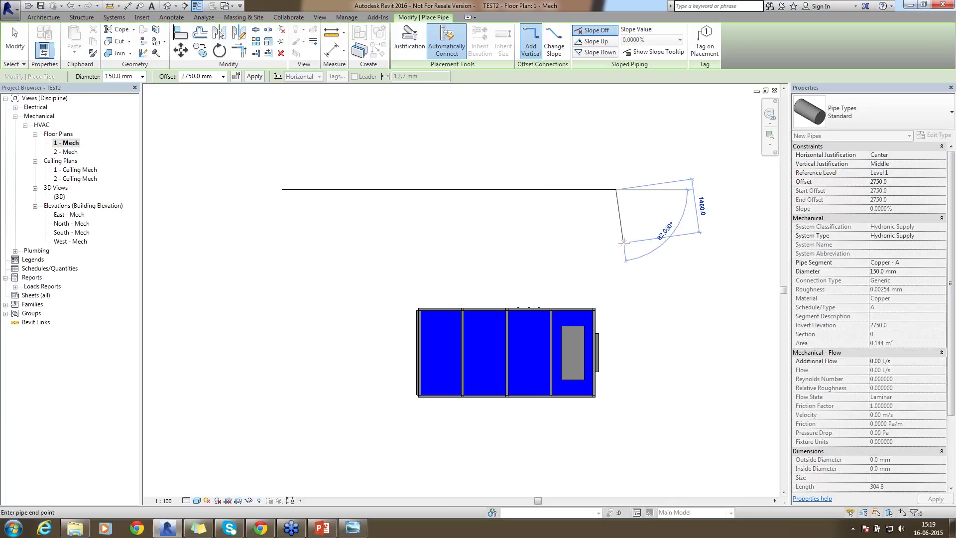
key("Escape")
scroll(503, 136, "up", 2)
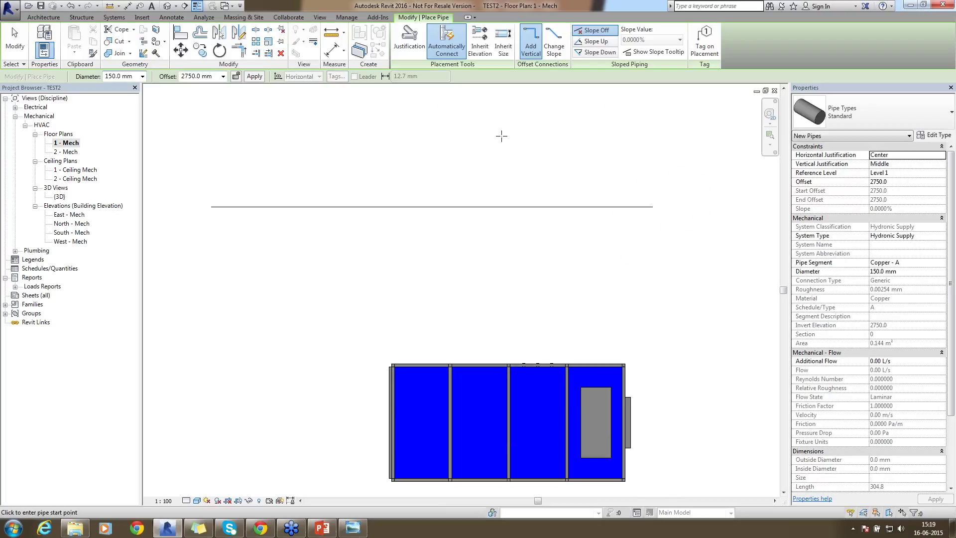
key("Escape")
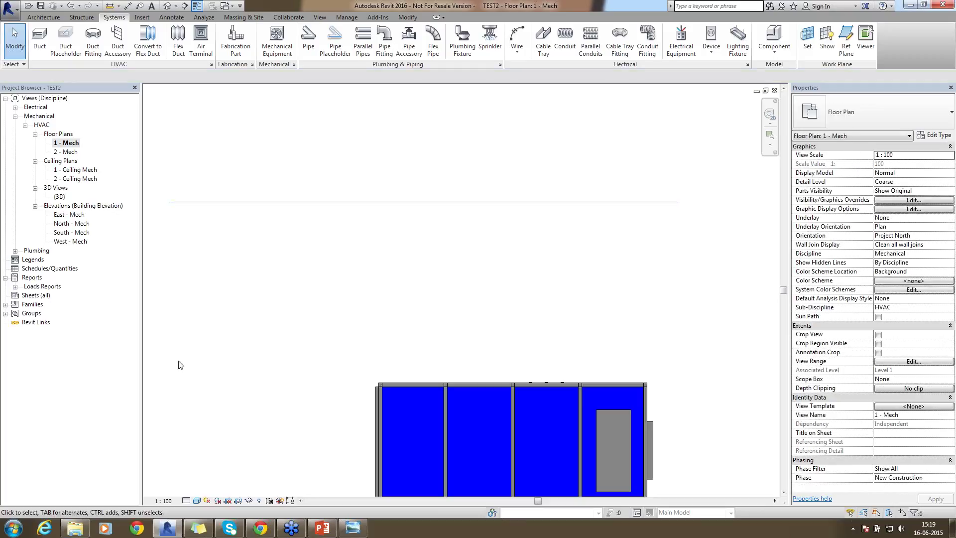
- Show the pipe at Medium and at Fine detail level, and examine its end up close
left_click(186, 500)
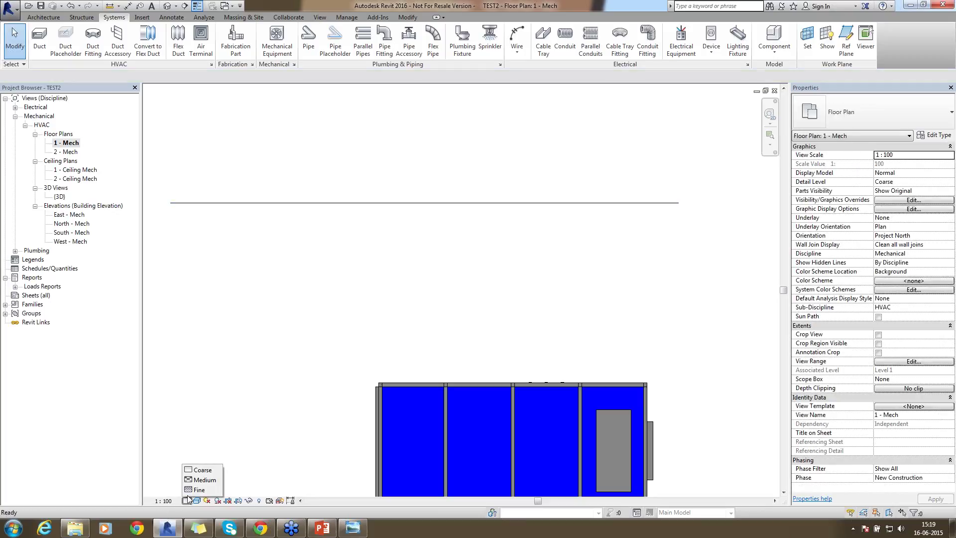
left_click(194, 479)
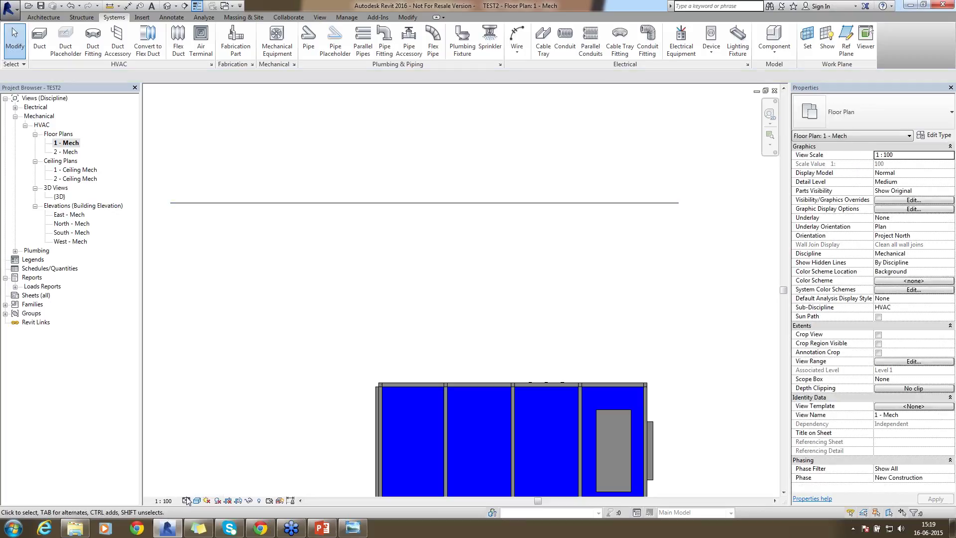
left_click(186, 500)
left_click(194, 490)
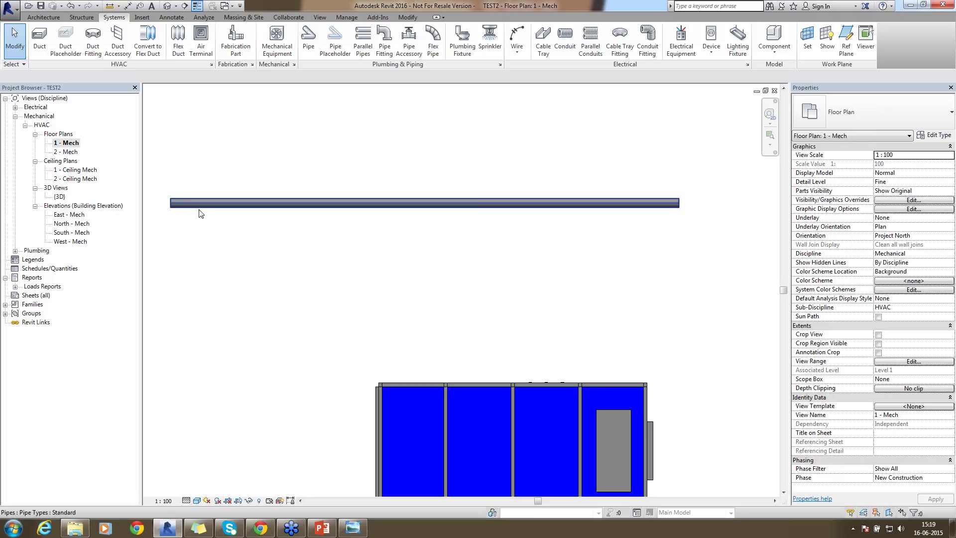
scroll(199, 213, "up", 2)
scroll(192, 227, "up", 2)
middle_click_drag(192, 226, 251, 262)
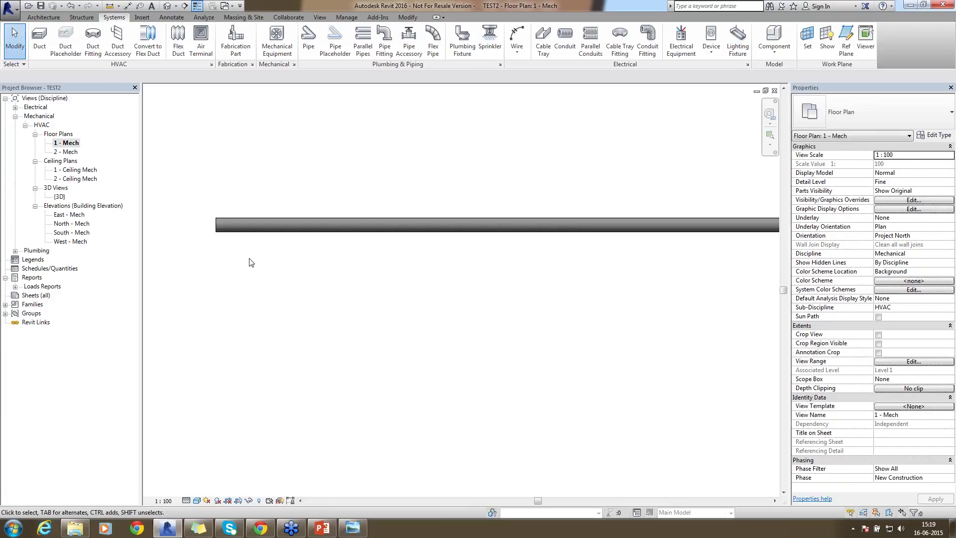
- Return the view to Coarse detail level and fit the entire floor plan in the view
left_click(186, 500)
left_click(201, 471)
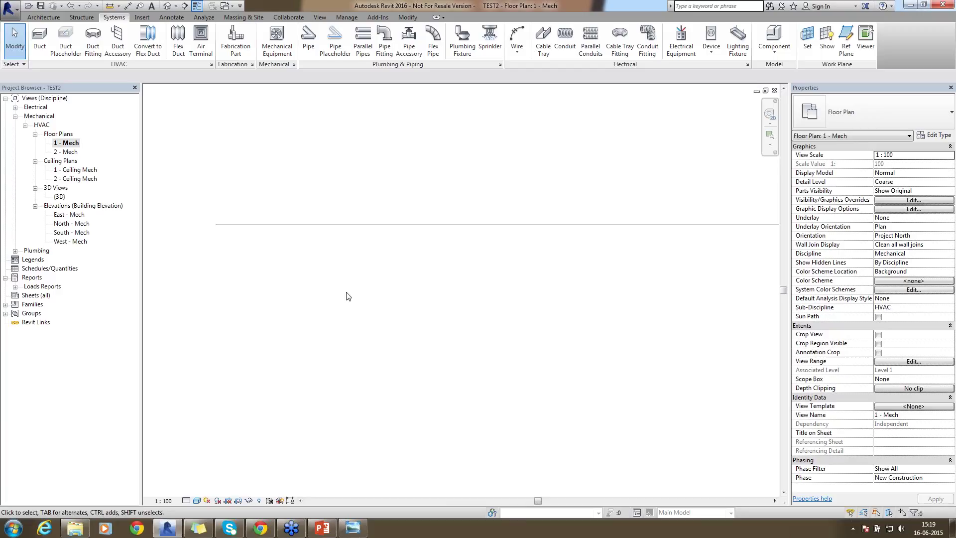
key("z")
key("f")
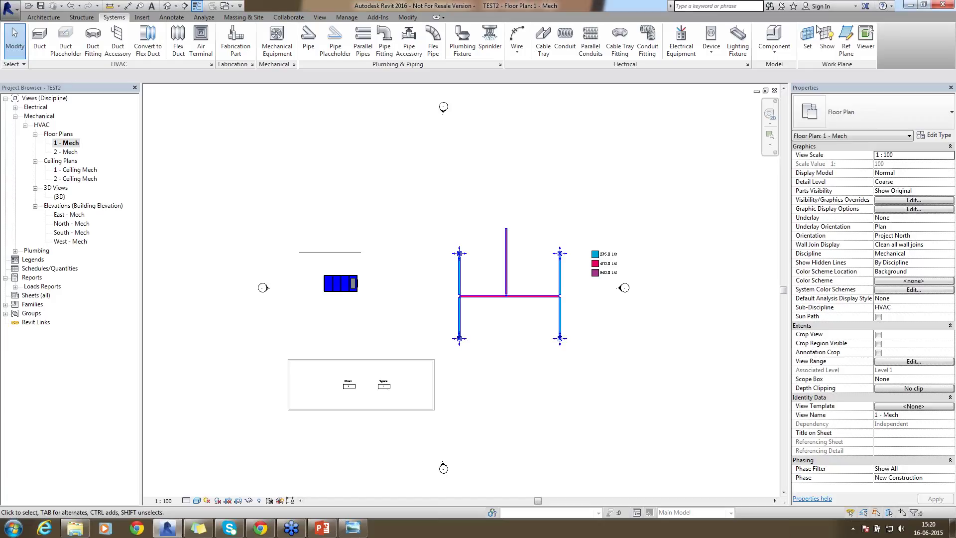
- Close the TEST2 project without saving the changes
left_click(774, 91)
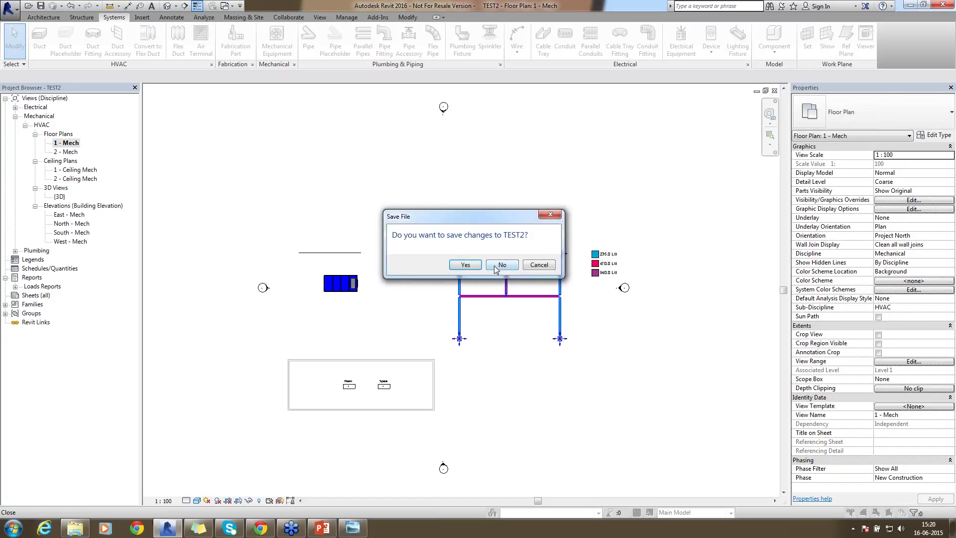
left_click(495, 264)
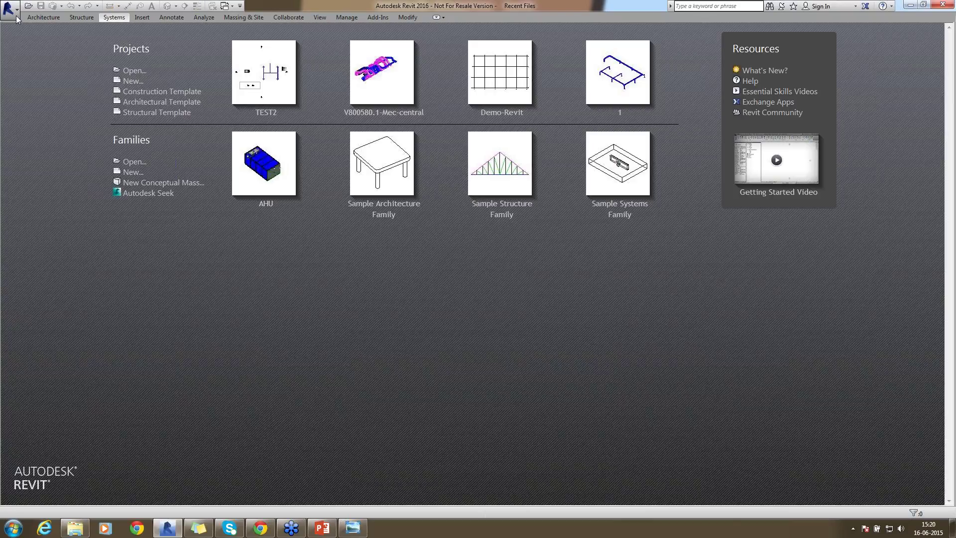
- Create a new project from the Systems-Default_Metric template in the India templates folder
left_click(17, 19)
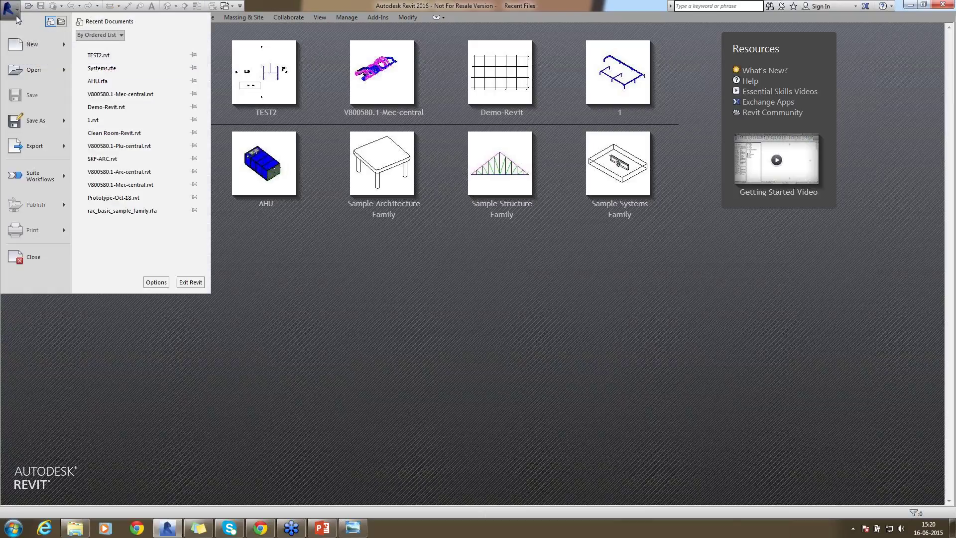
mouse_move(32, 49)
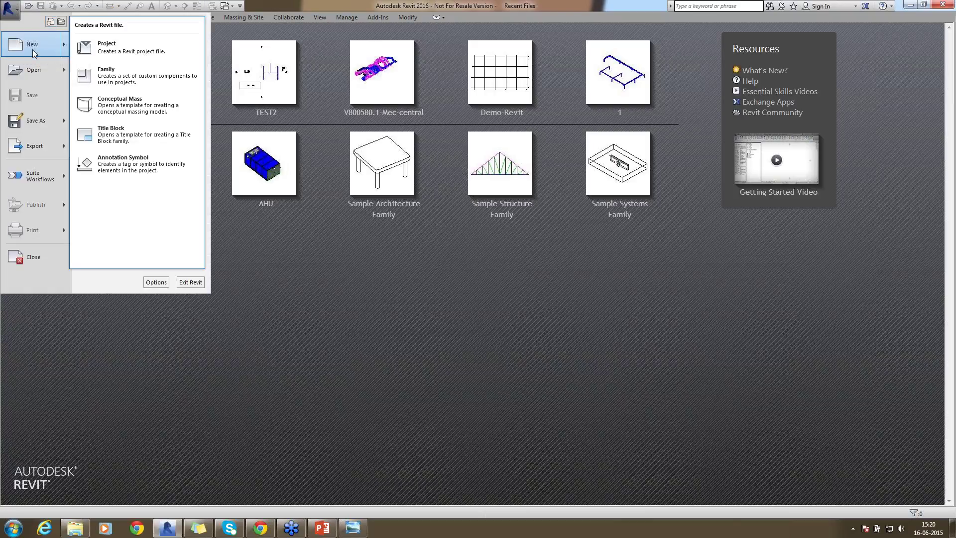
left_click(122, 49)
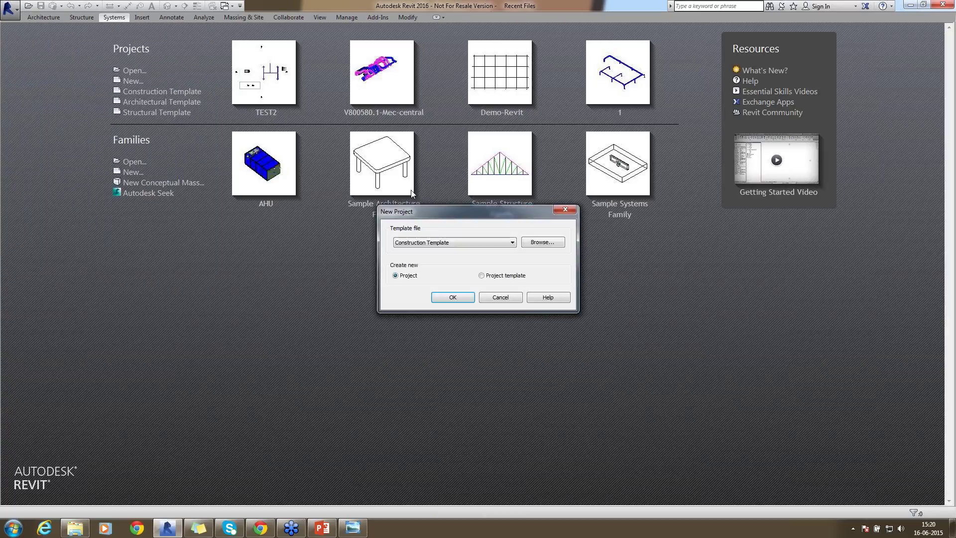
left_click(449, 244)
left_click(449, 244)
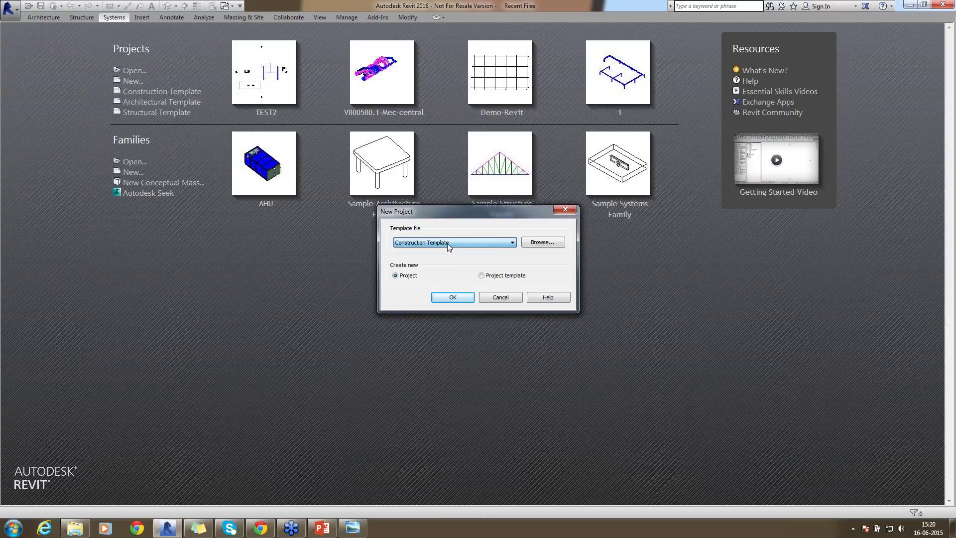
left_click(554, 243)
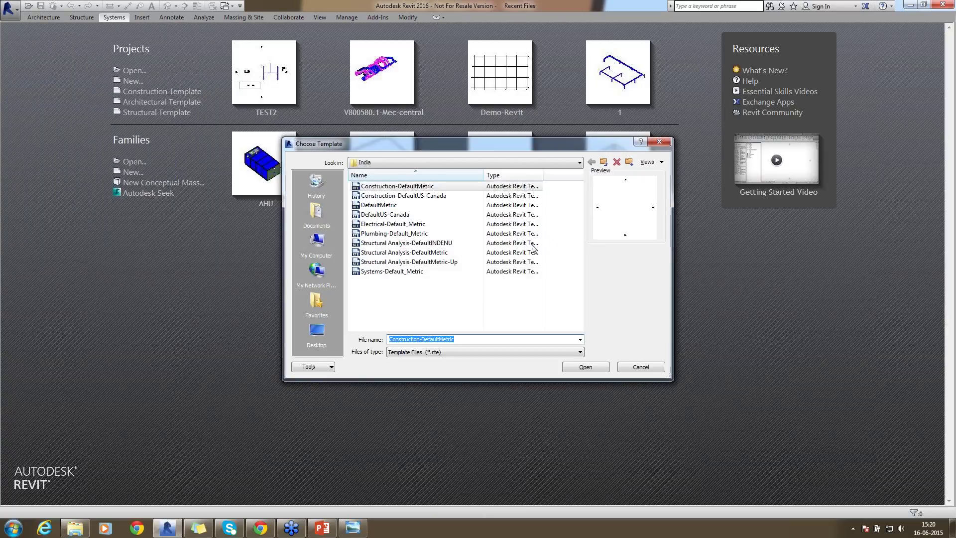
left_click(383, 273)
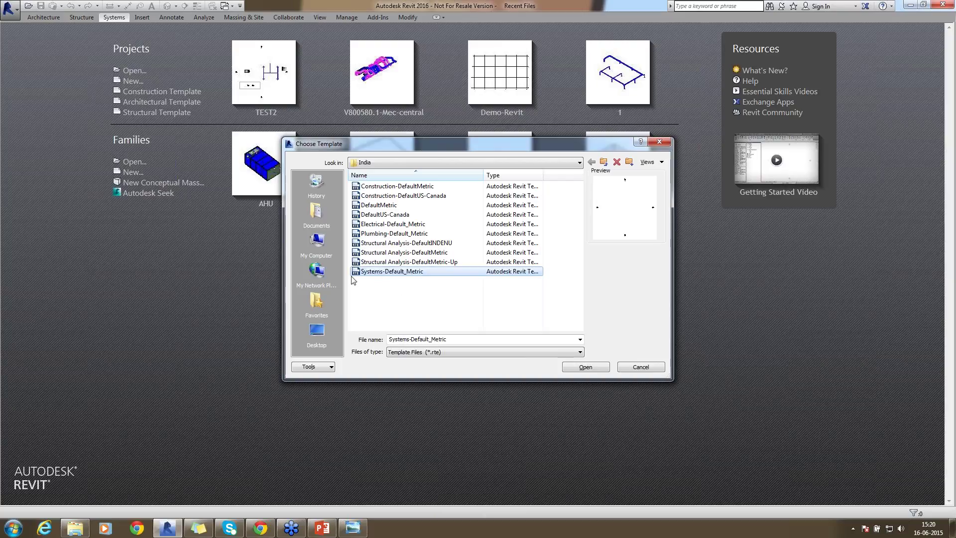
left_click(596, 365)
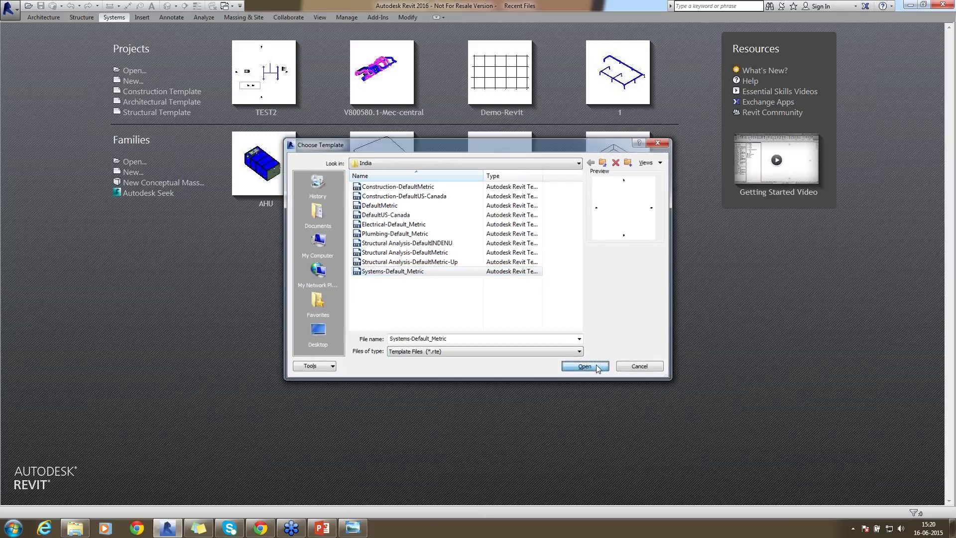
left_click(459, 298)
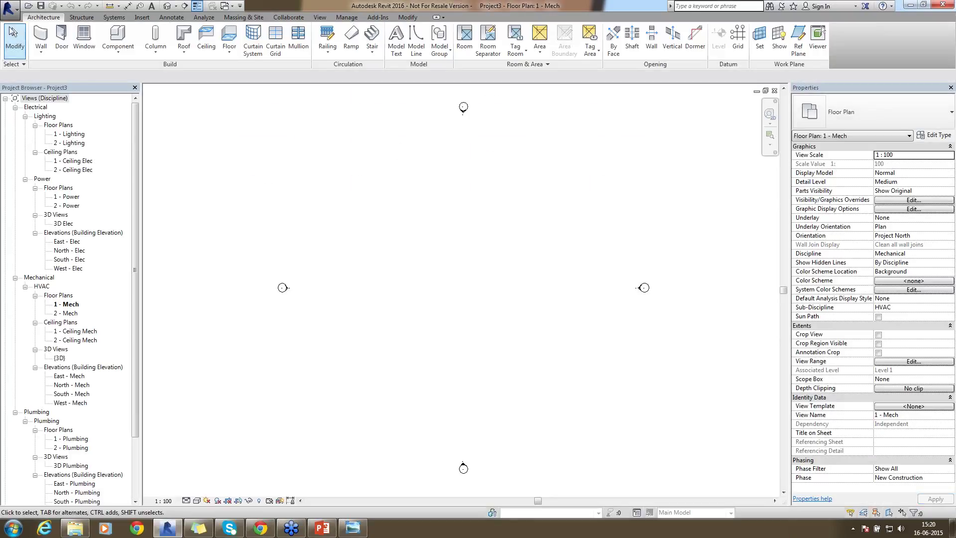
- Save the project as test1 in the MEP folder on Local Disk (D:)
left_click(12, 14)
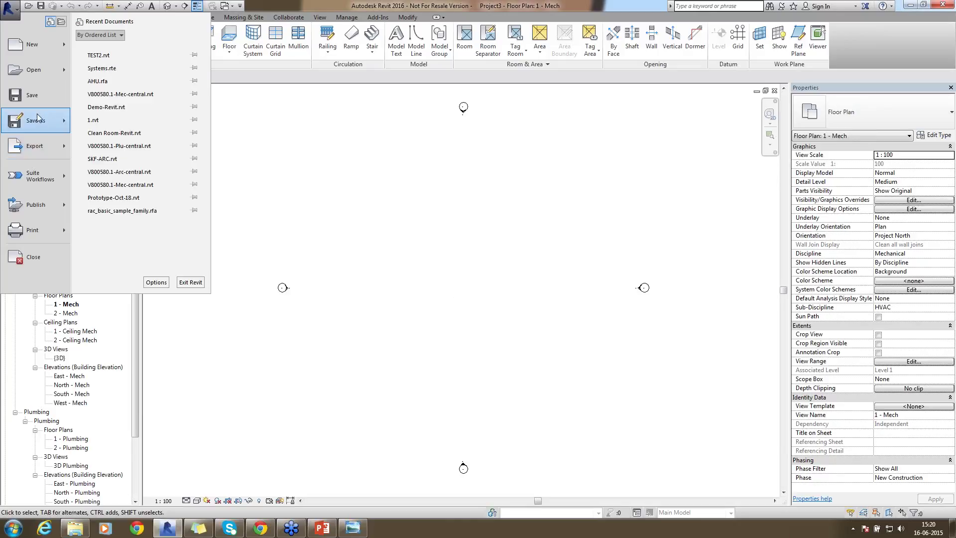
mouse_move(37, 118)
left_click(113, 65)
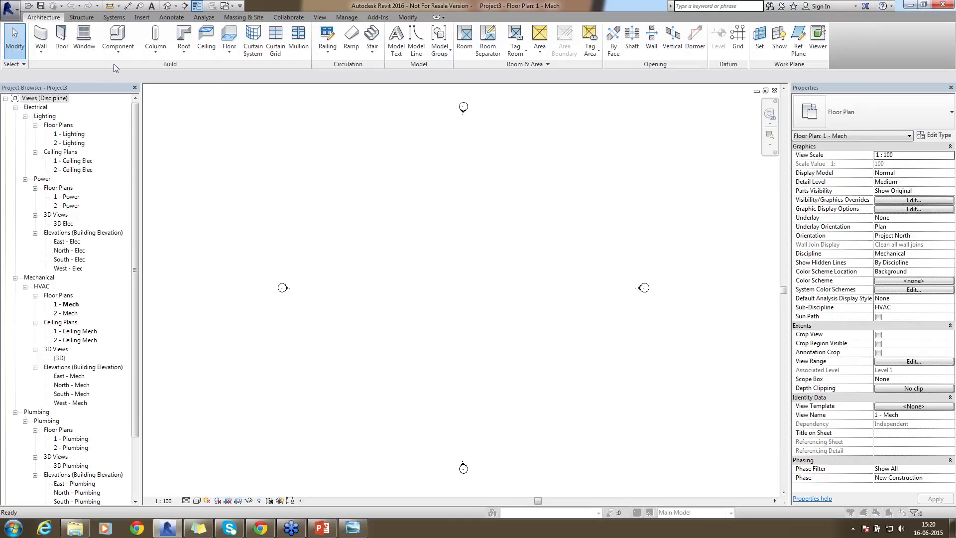
left_click(426, 162)
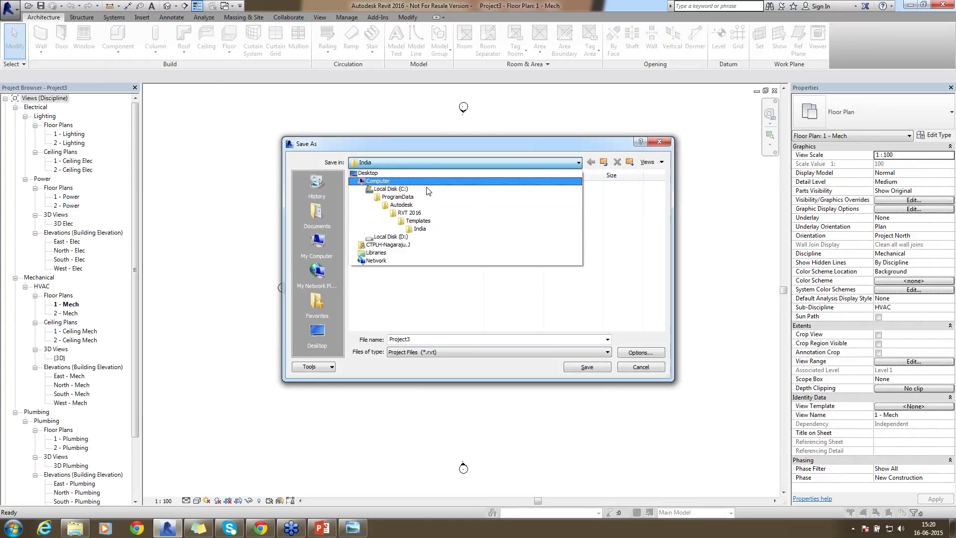
left_click(427, 237)
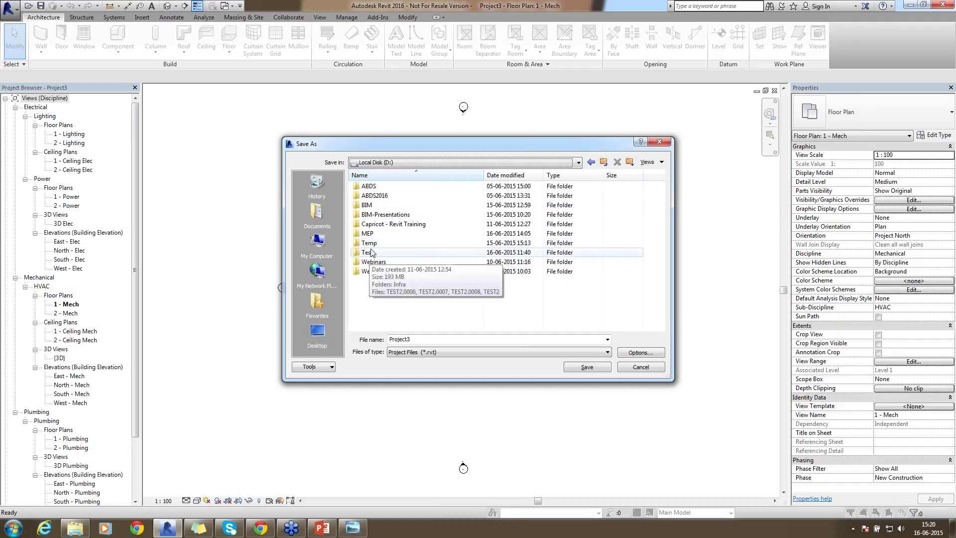
double_click(367, 233)
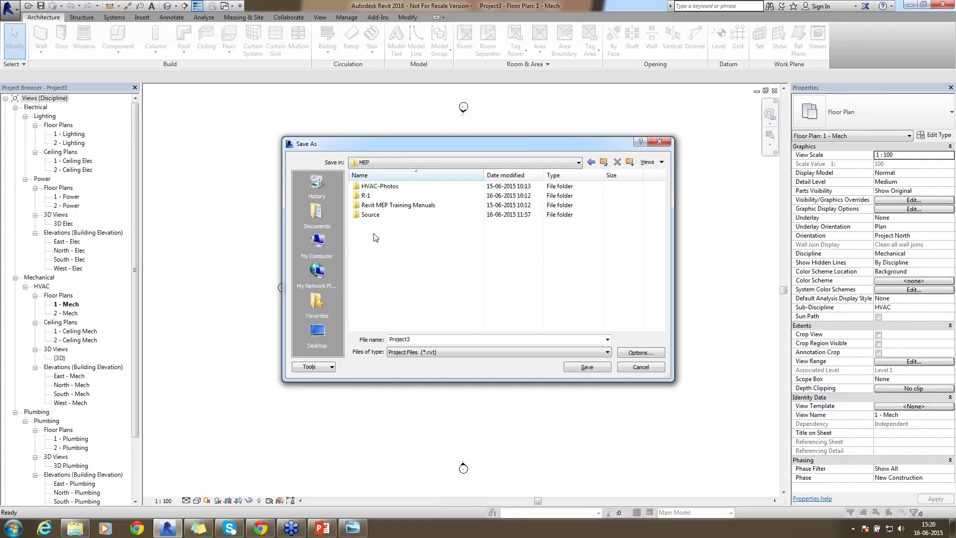
double_click(460, 341)
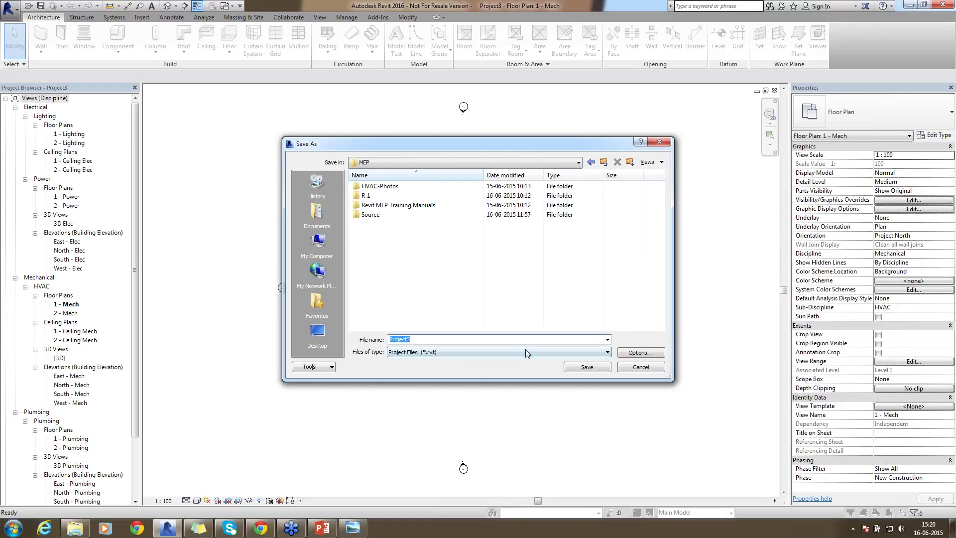
type("test1")
left_click(593, 370)
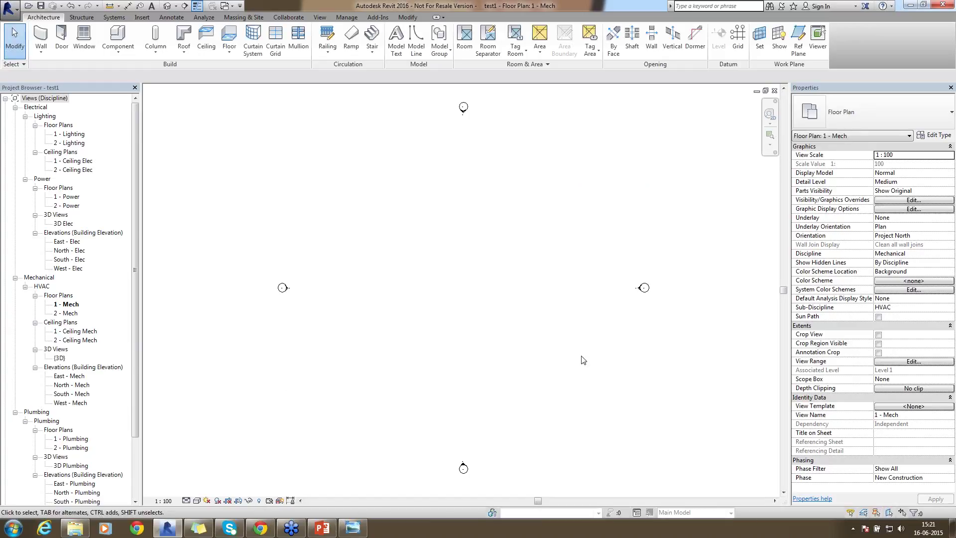
- Open the location, weather and site settings from the energy settings in the project information, and enlarge their dialog
left_click_drag(402, 201, 486, 265)
left_click(346, 18)
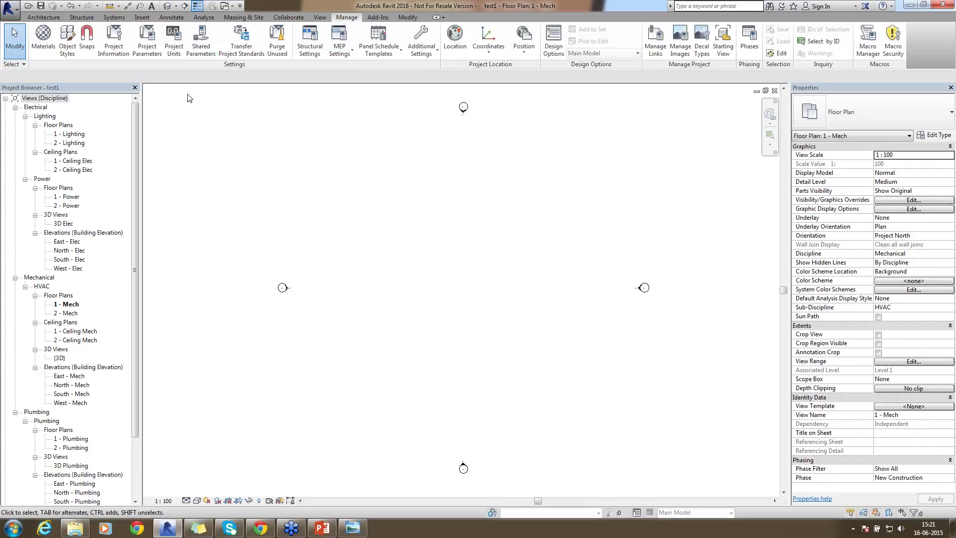
left_click(107, 55)
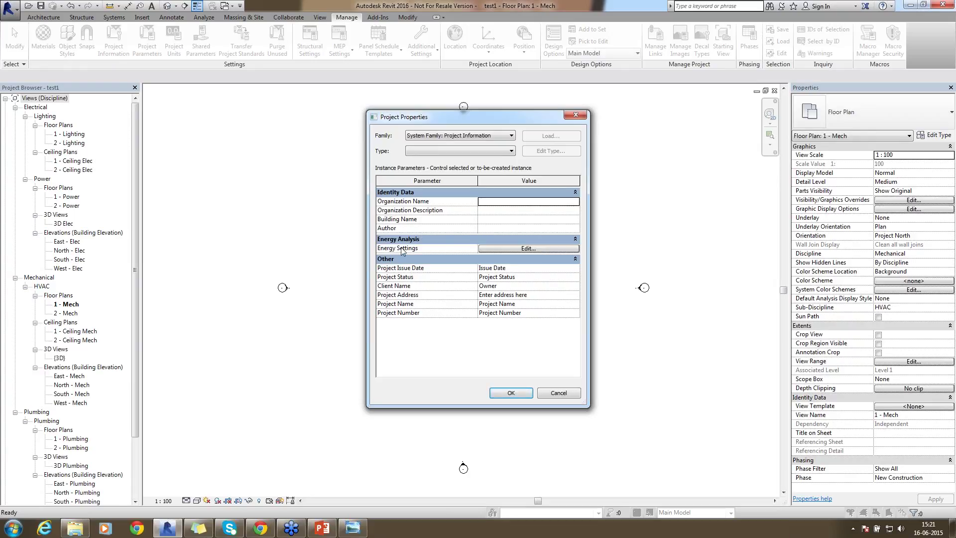
left_click(512, 249)
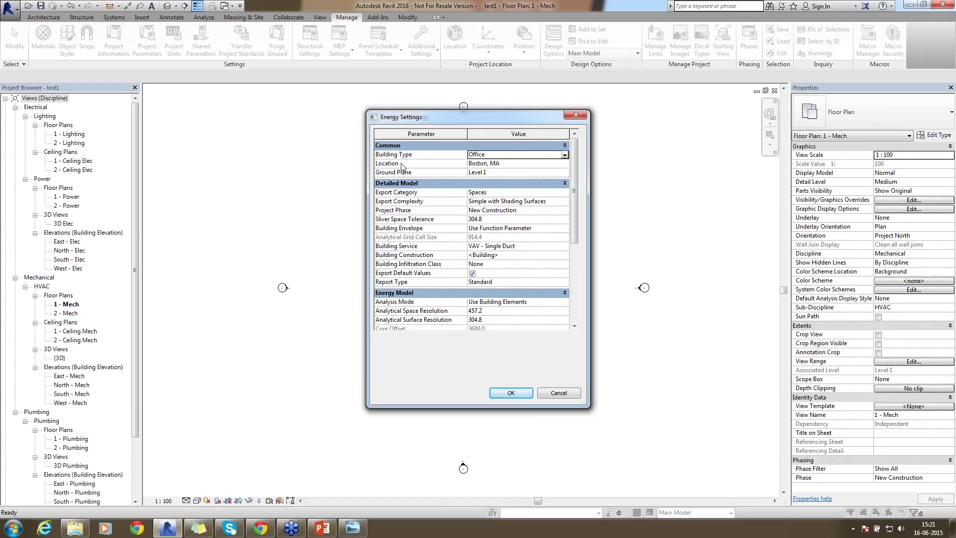
left_click(567, 164)
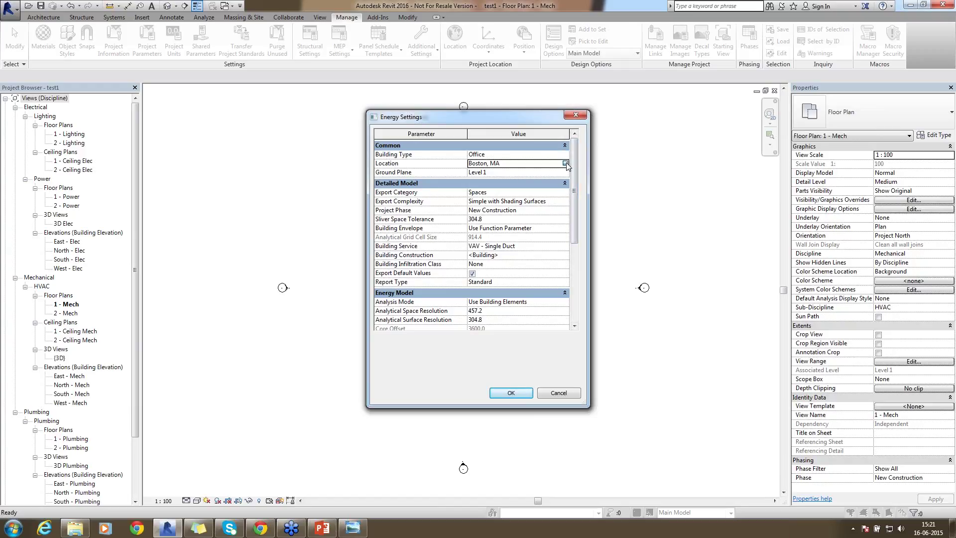
left_click(565, 164)
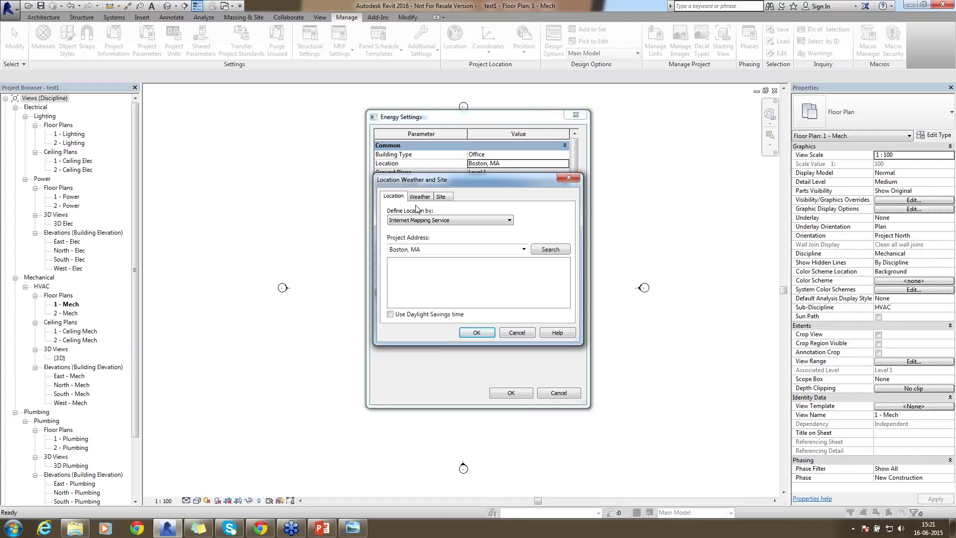
left_click_drag(373, 171, 276, 121)
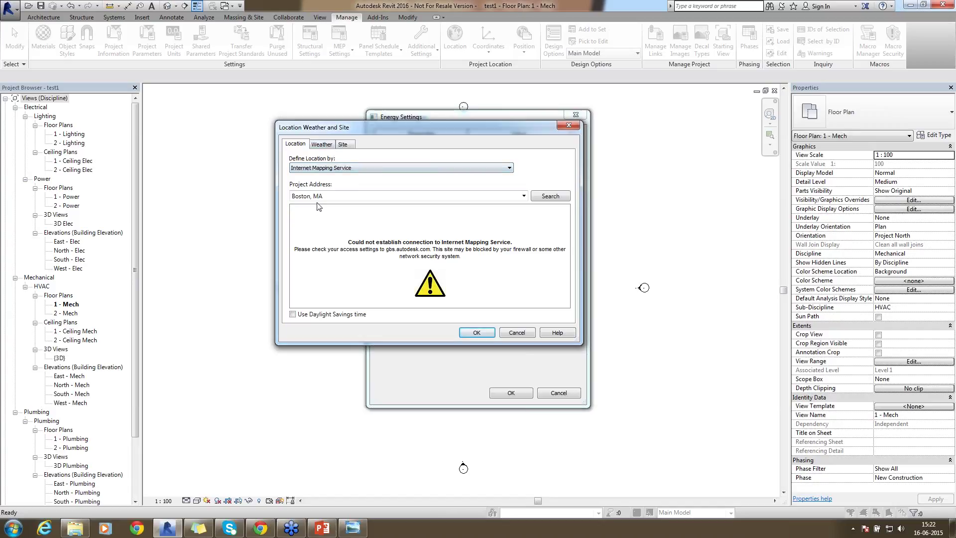
- Show the Default City List as the location source and return to Internet Mapping Service
left_click(347, 169)
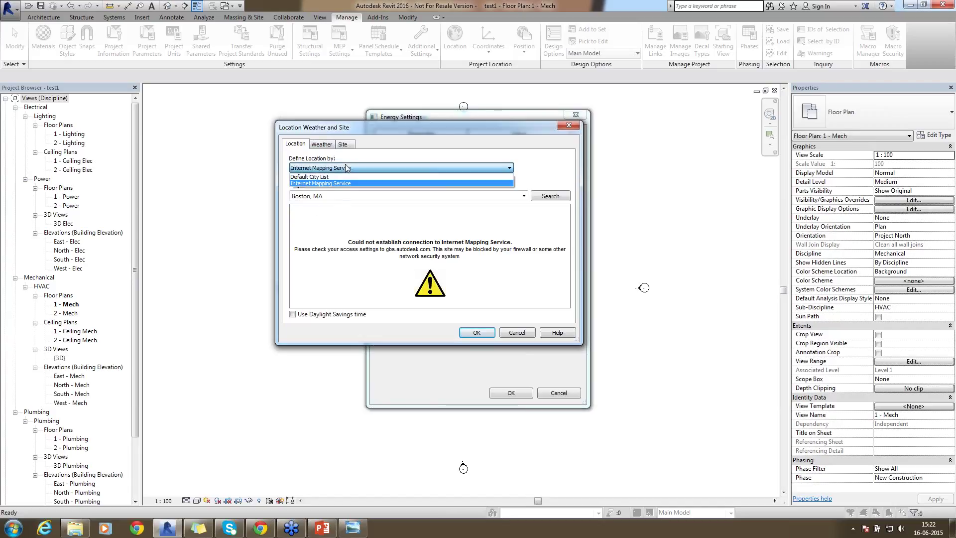
left_click(339, 176)
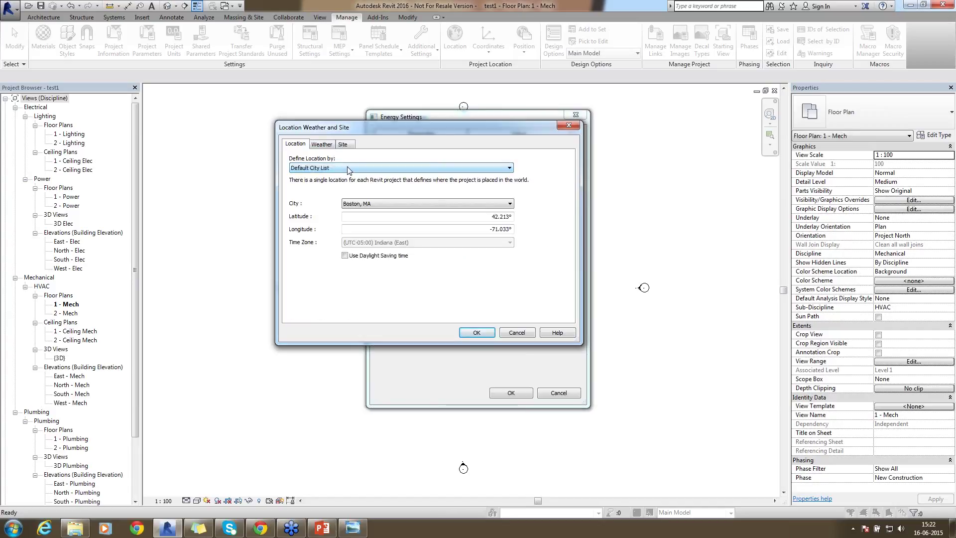
left_click(338, 169)
left_click(333, 183)
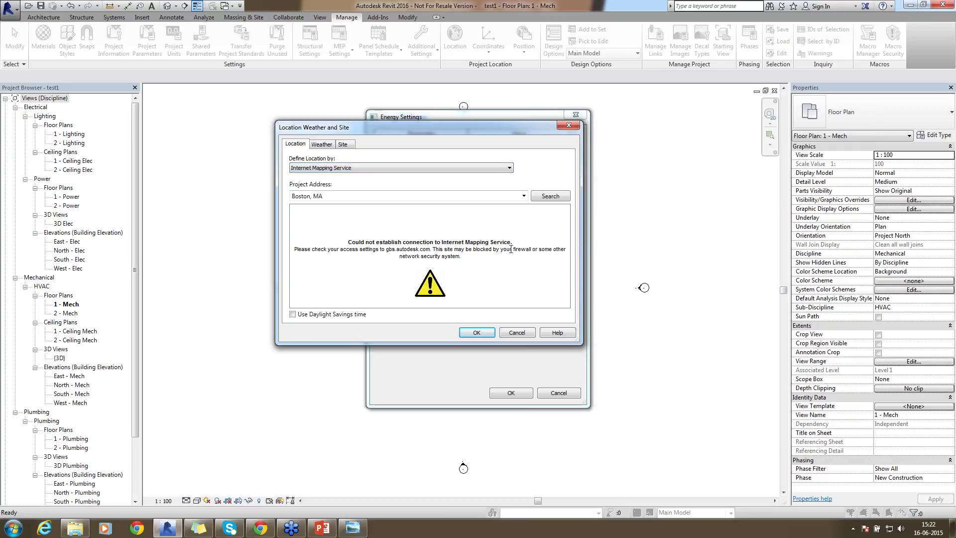
- Set the project address to hyderabad and search for it with the mapping service
left_click(395, 194)
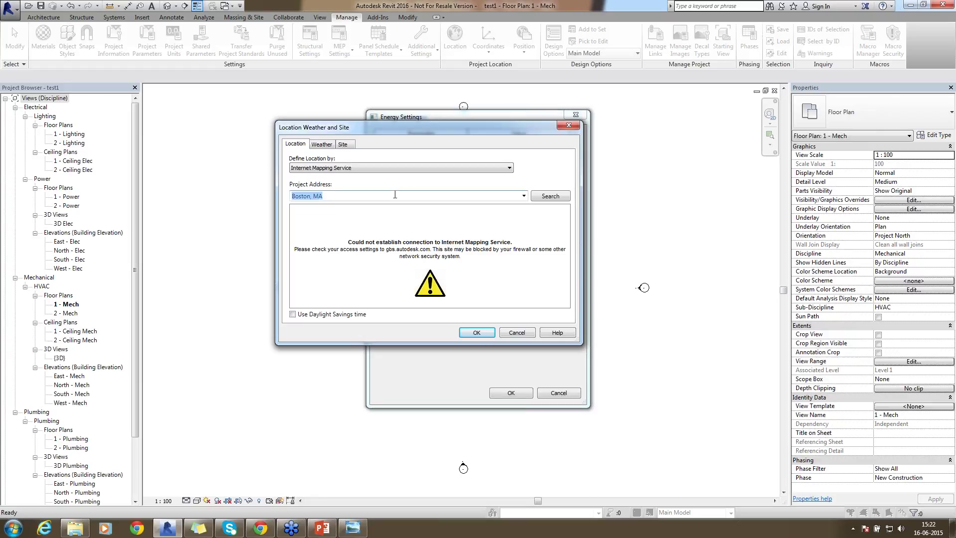
type("hyderabad")
left_click(551, 196)
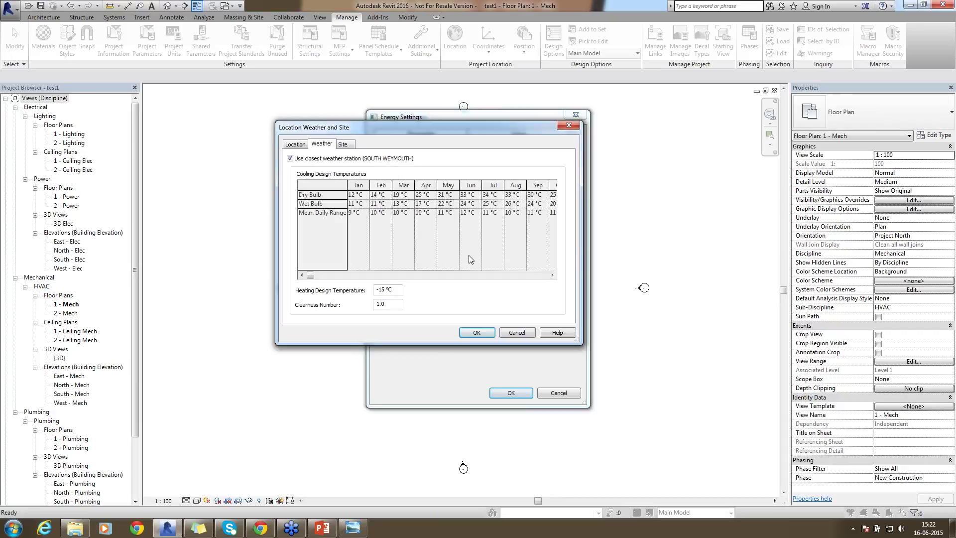
- Review the project address, the weather station's design temperatures and the sites defined in the project
left_click(295, 144)
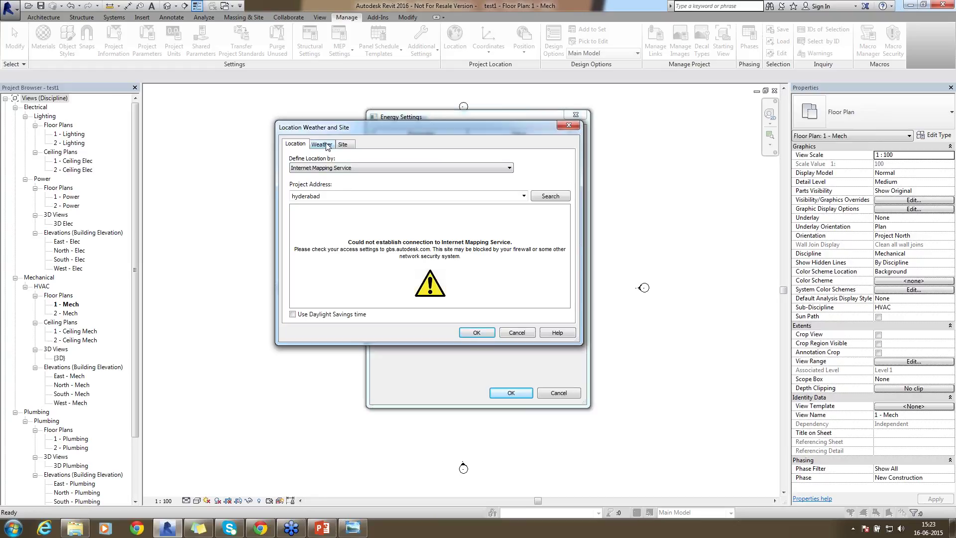
double_click(309, 197)
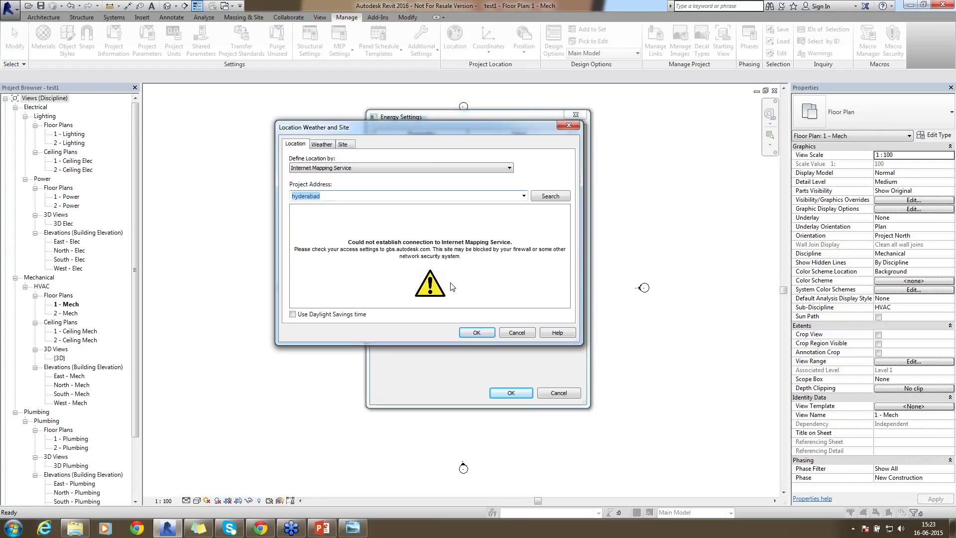
left_click(322, 145)
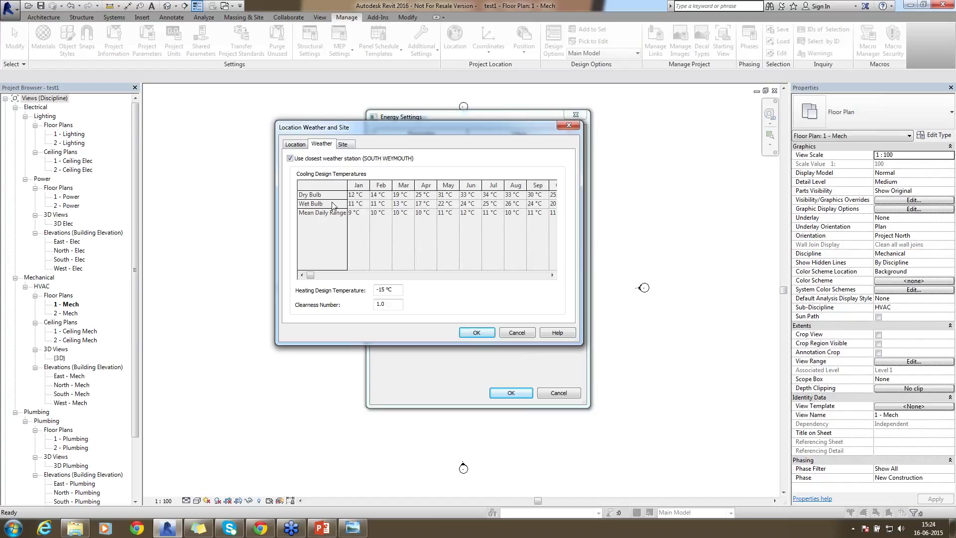
left_click(343, 144)
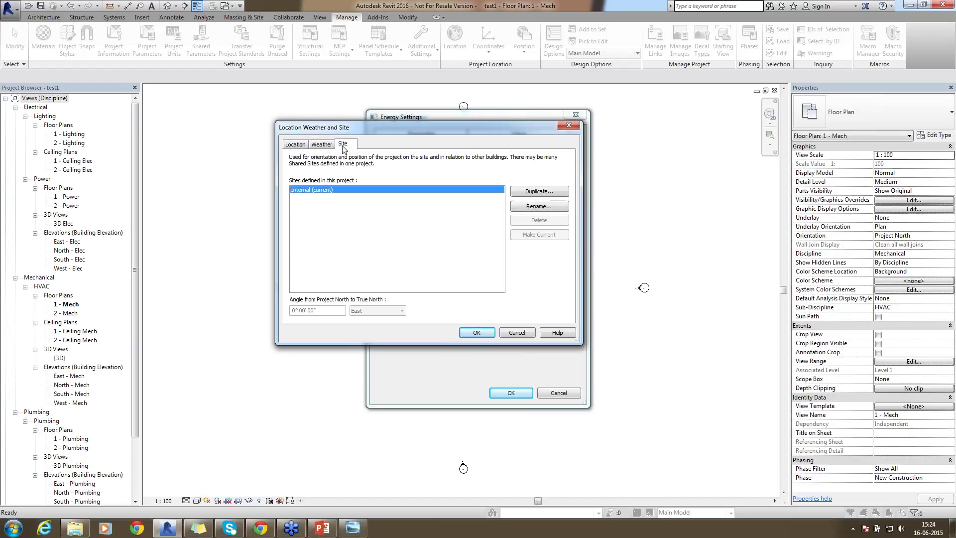
- Accept the location, keep Office as the building type, and confirm the energy settings and project information
left_click(476, 332)
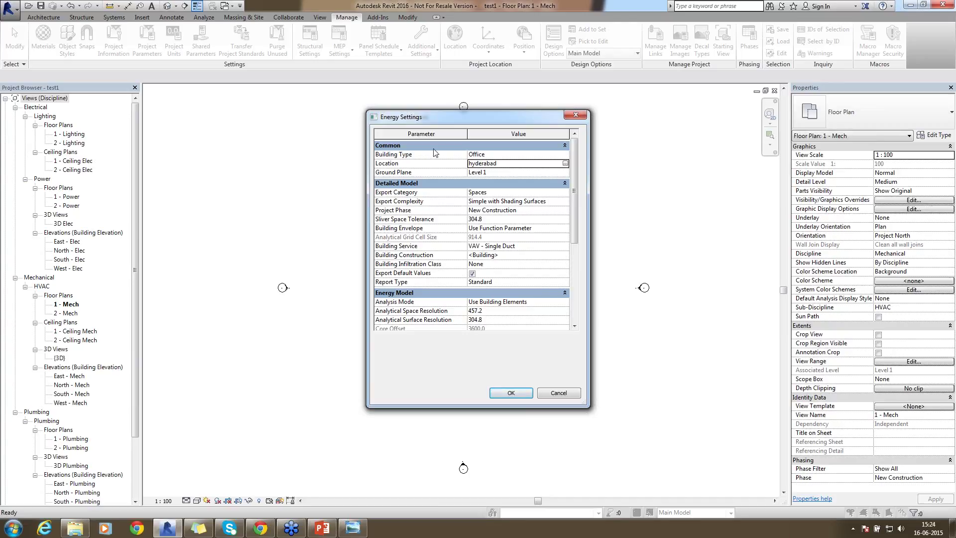
left_click(528, 155)
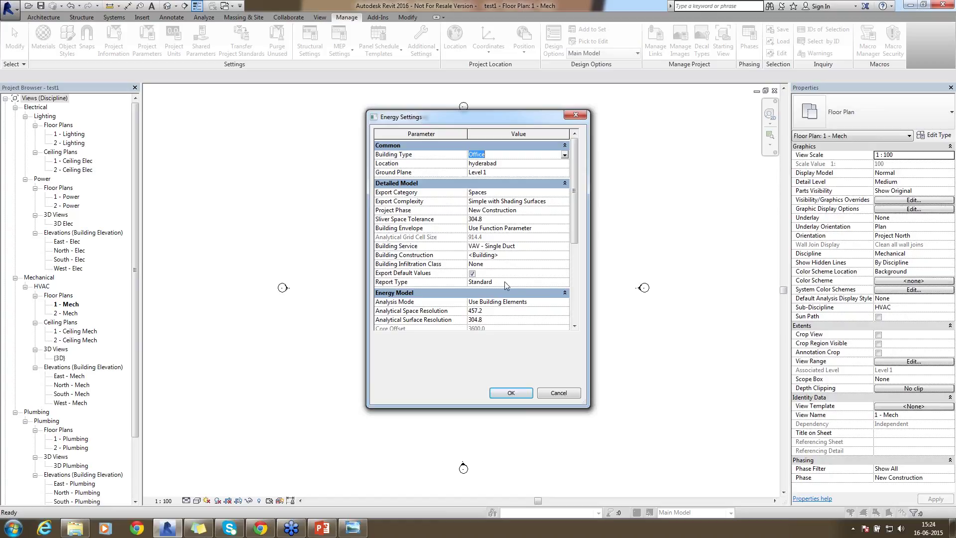
left_click(508, 394)
left_click(508, 394)
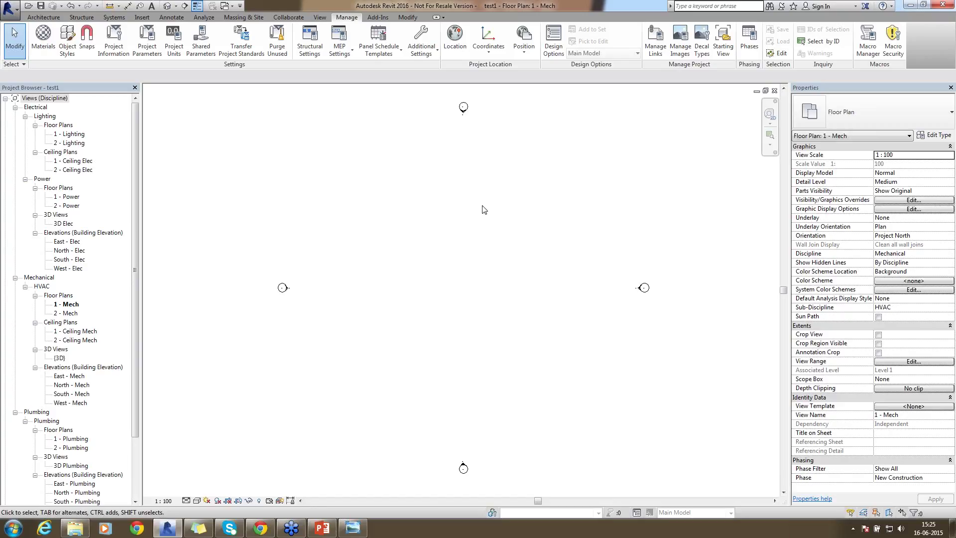
- Draw a closed rectangle of Generic - 200mm walls, about 26200 by 22700 mm, between the four elevation markers
left_click(43, 18)
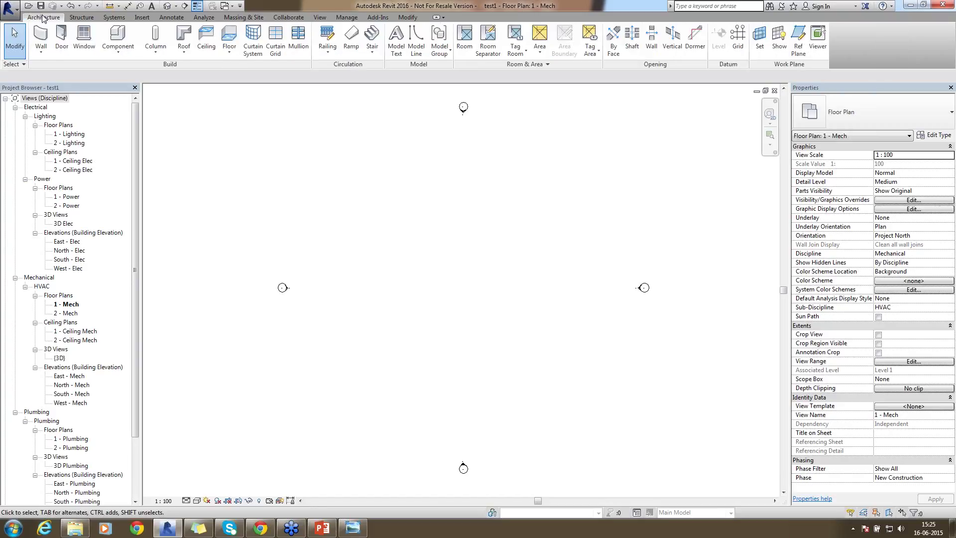
left_click(41, 40)
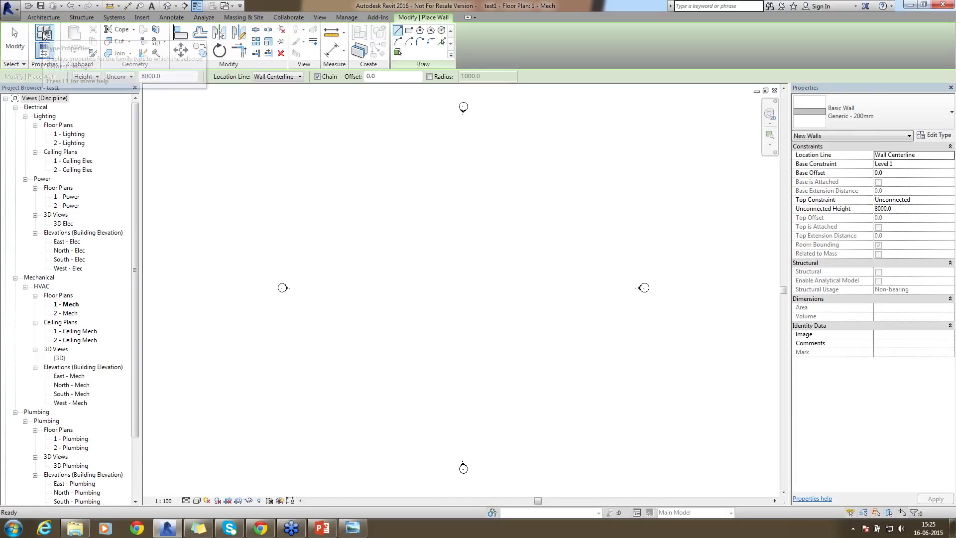
left_click(409, 30)
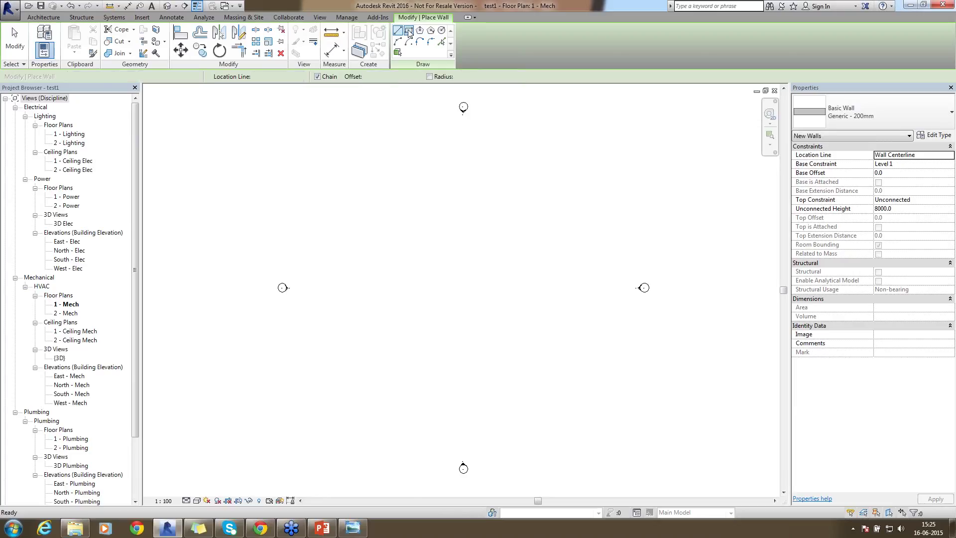
left_click(373, 227)
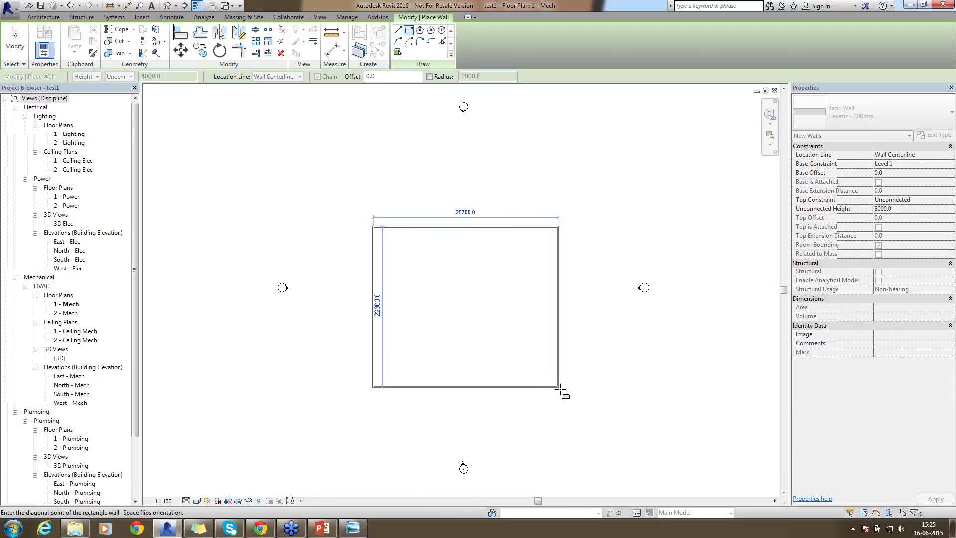
left_click(563, 391)
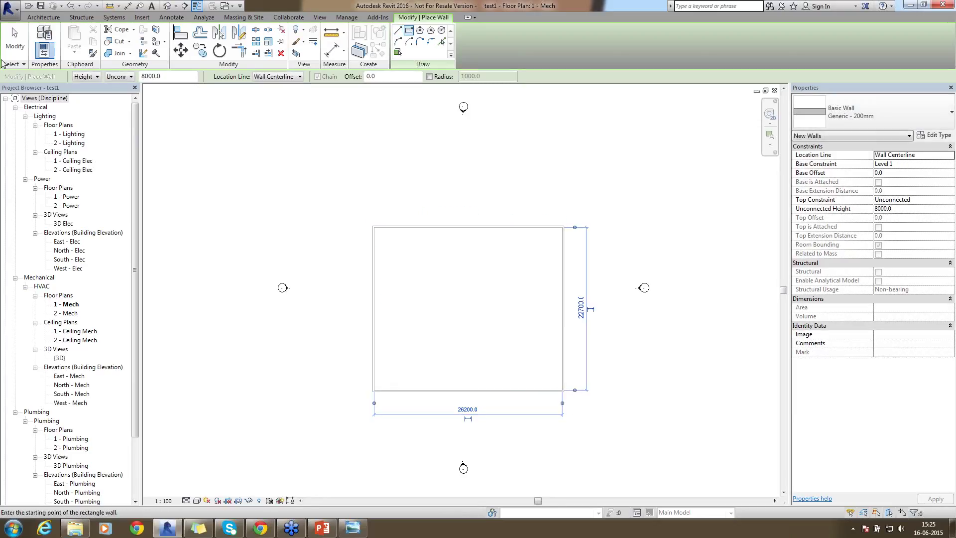
left_click(15, 40)
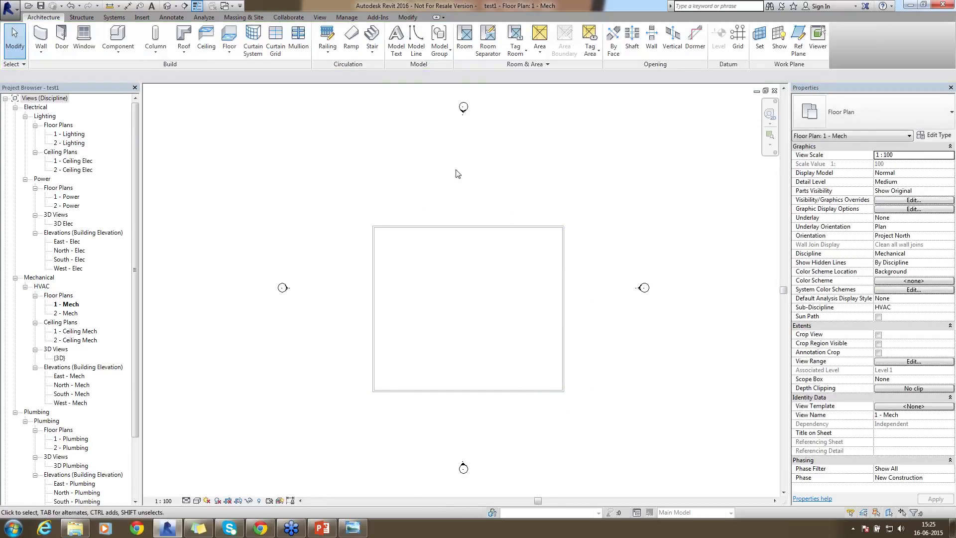
- Open the layer structure of the upper wall's Generic - 200mm type for editing
left_click(475, 227)
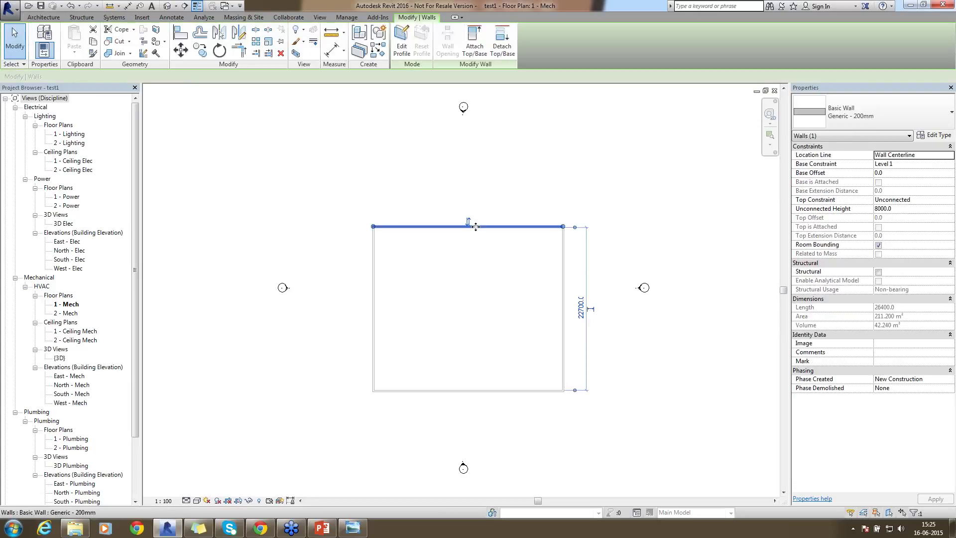
left_click(936, 138)
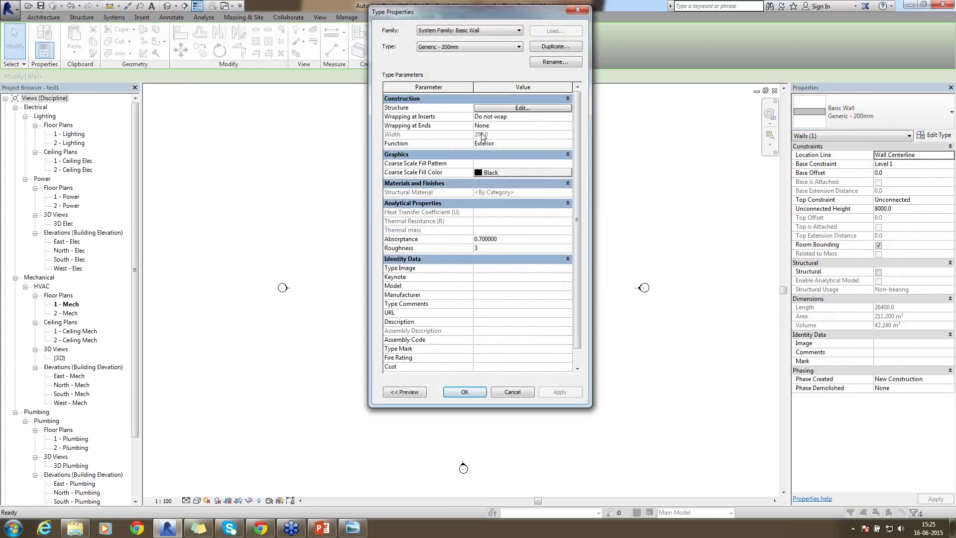
left_click(493, 108)
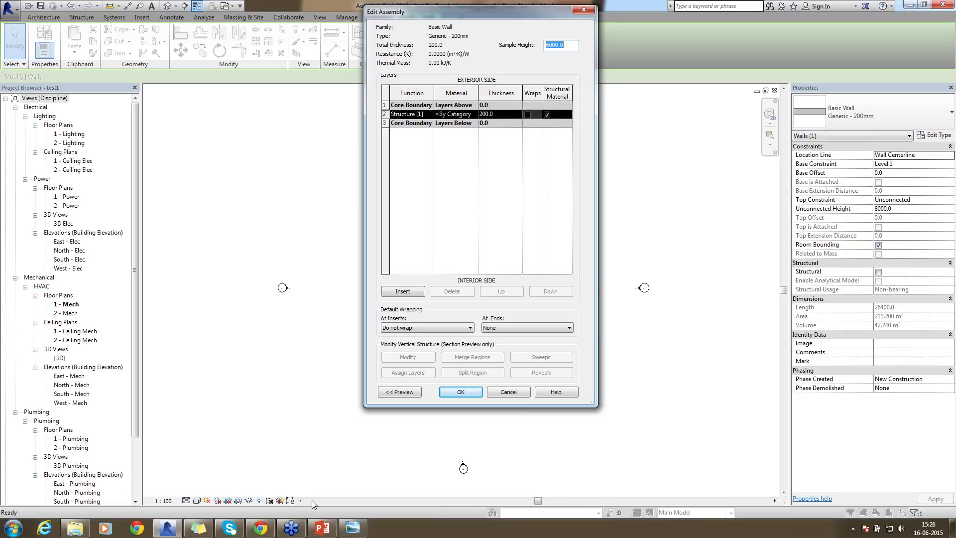
- Switch to PowerPoint and examine the U-factor wall section and the U-factor for Example Wall slides
left_click(321, 528)
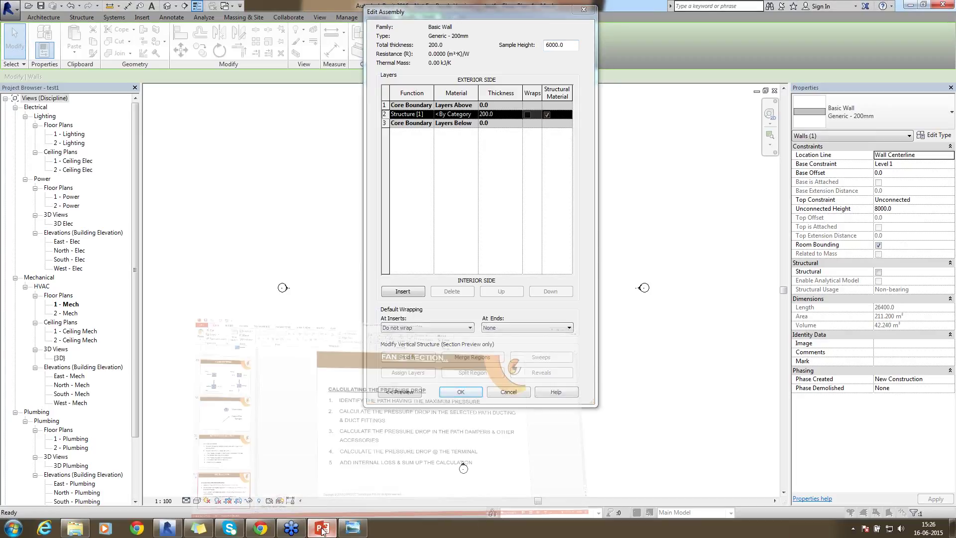
scroll(86, 184, "up", 10)
scroll(86, 188, "up", 15)
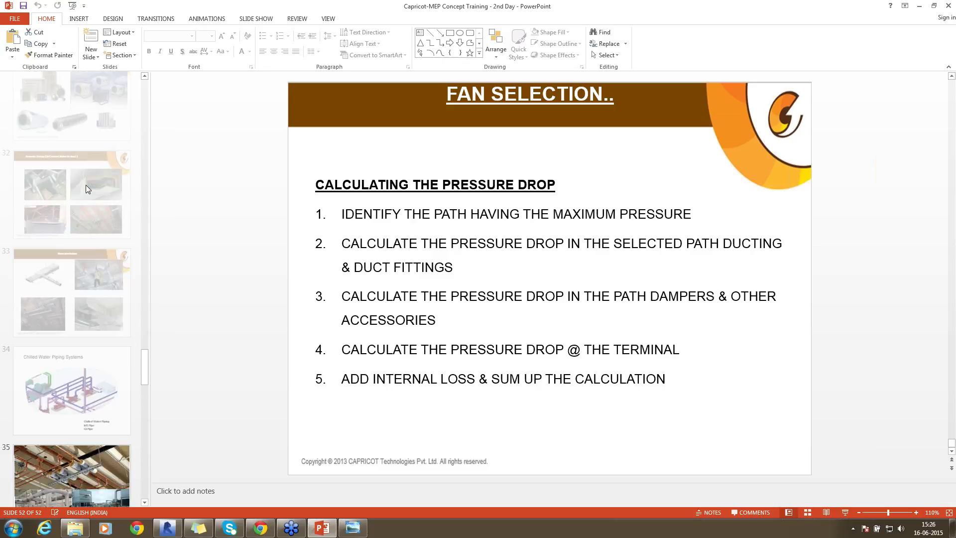
scroll(86, 189, "up", 13)
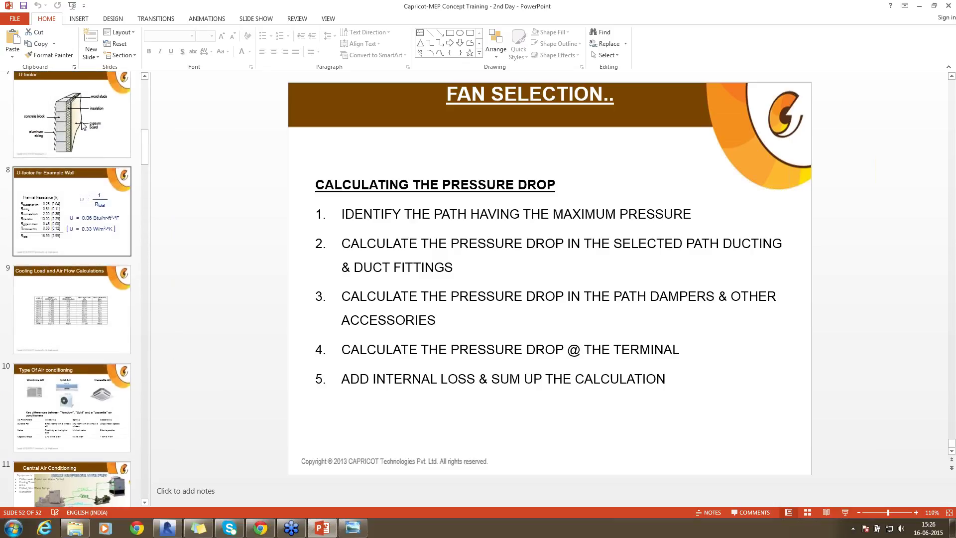
left_click(78, 118)
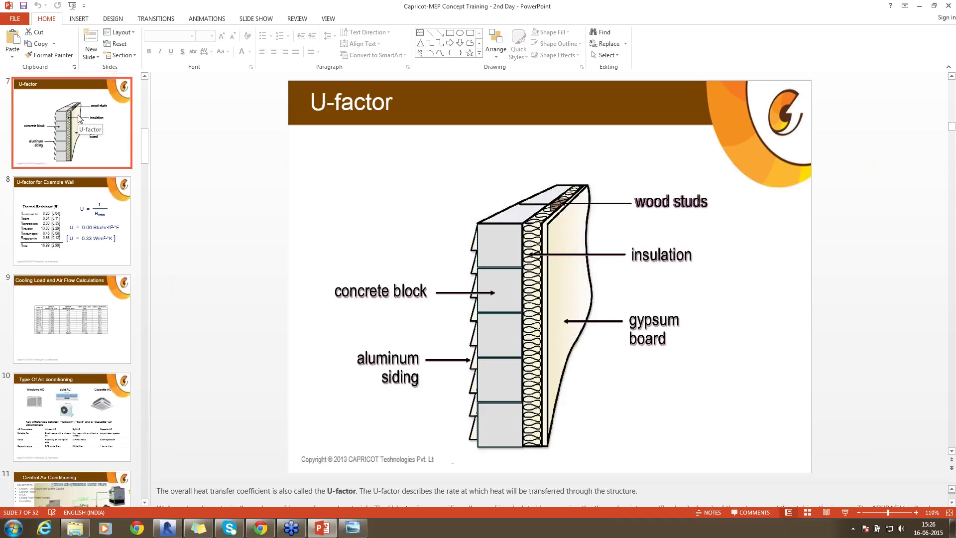
left_click(80, 231)
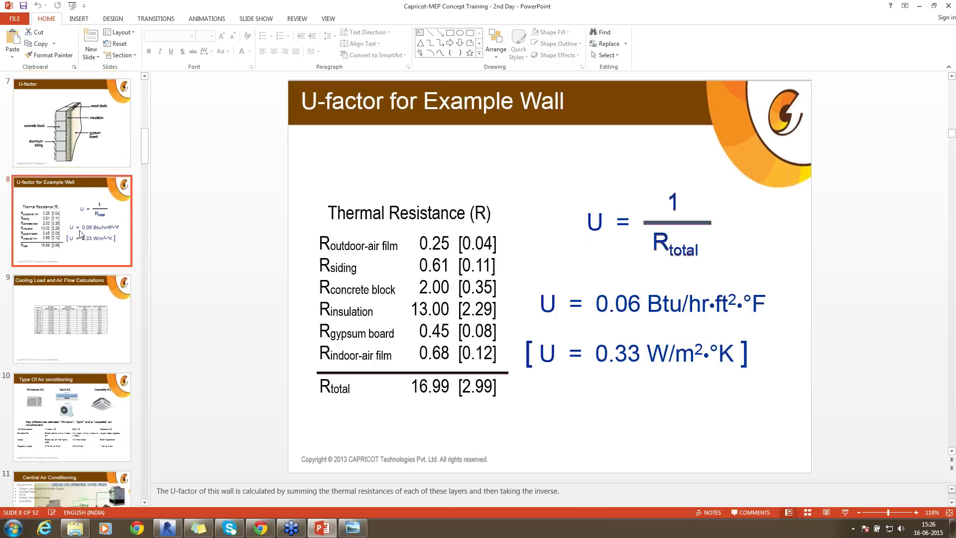
left_click(95, 165)
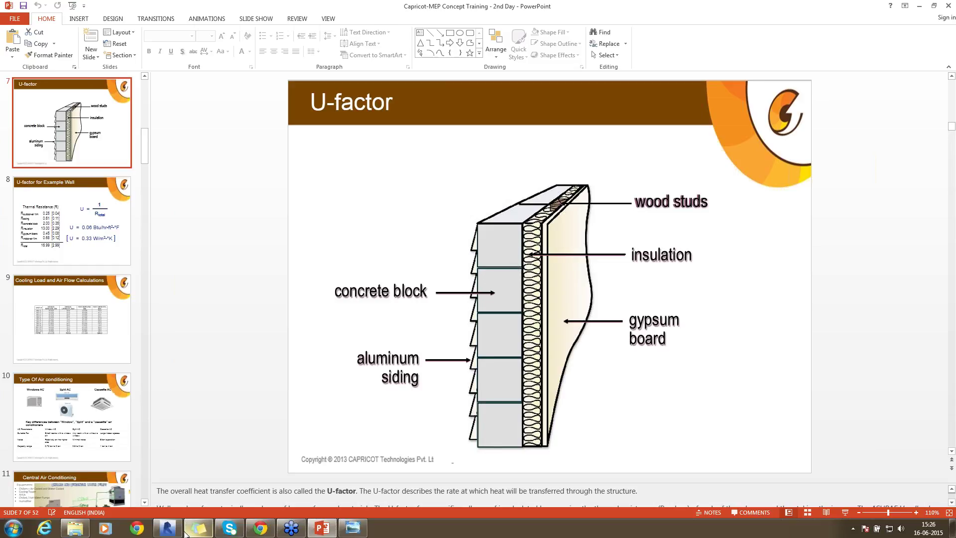
- Switch back to Revit, assign the Brick, Common material to the wall's structure layer and accept the type changes
left_click(169, 528)
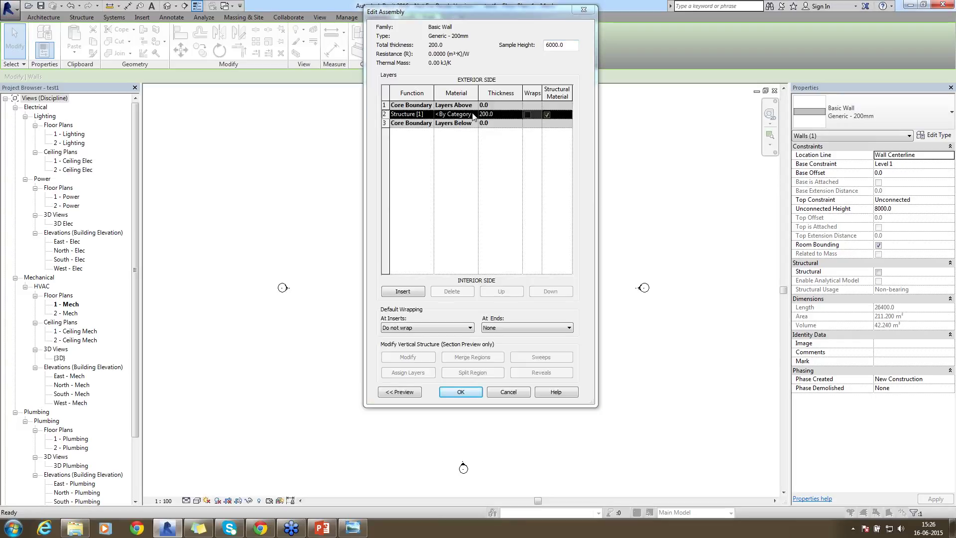
left_click(473, 114)
left_click(473, 115)
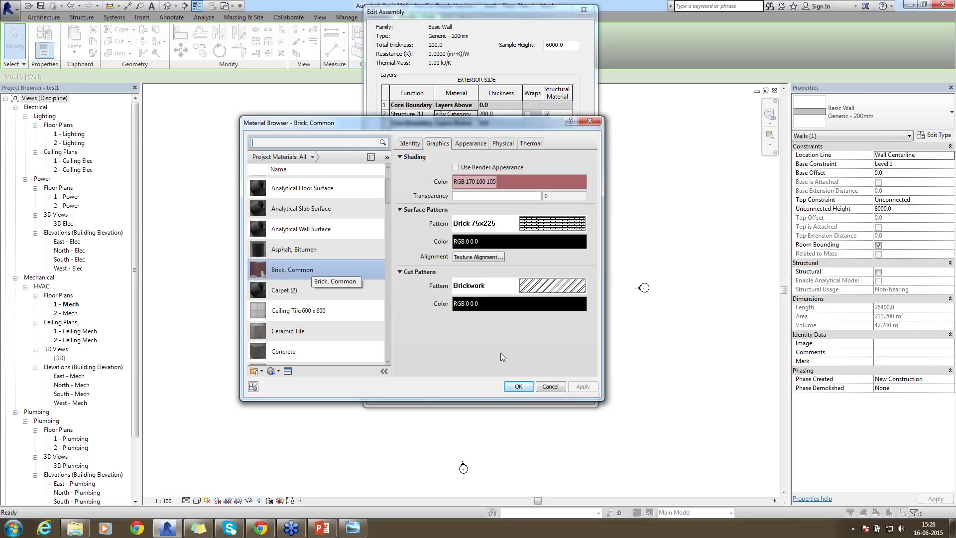
left_click(524, 385)
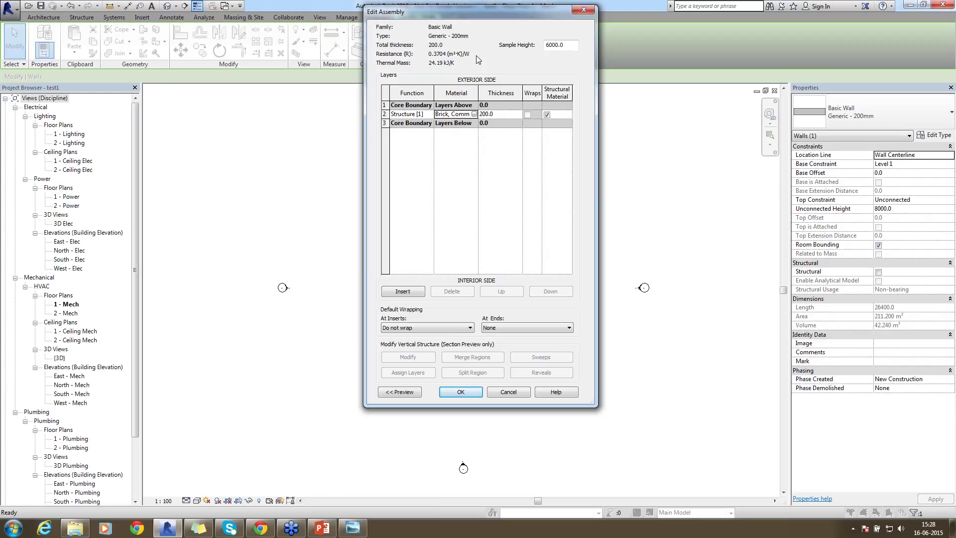
left_click(460, 392)
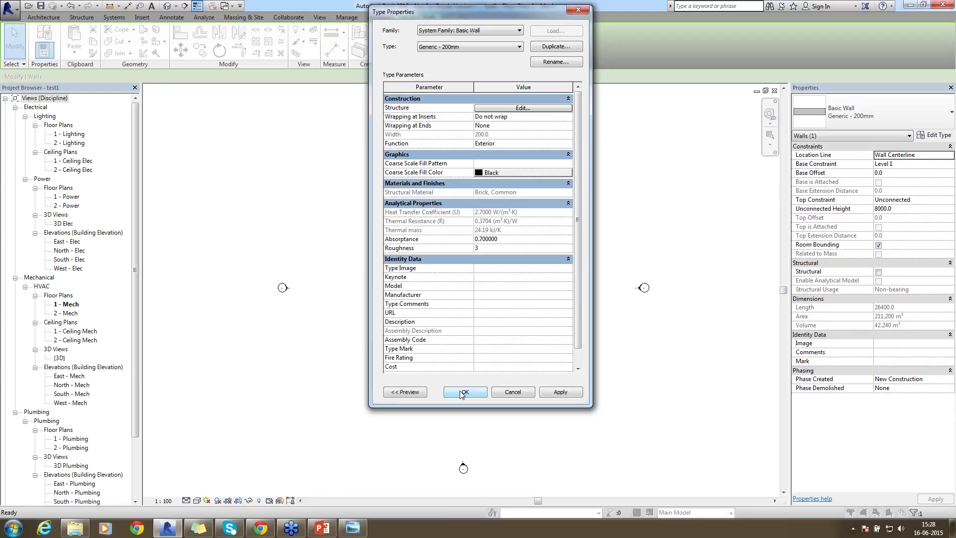
left_click(461, 393)
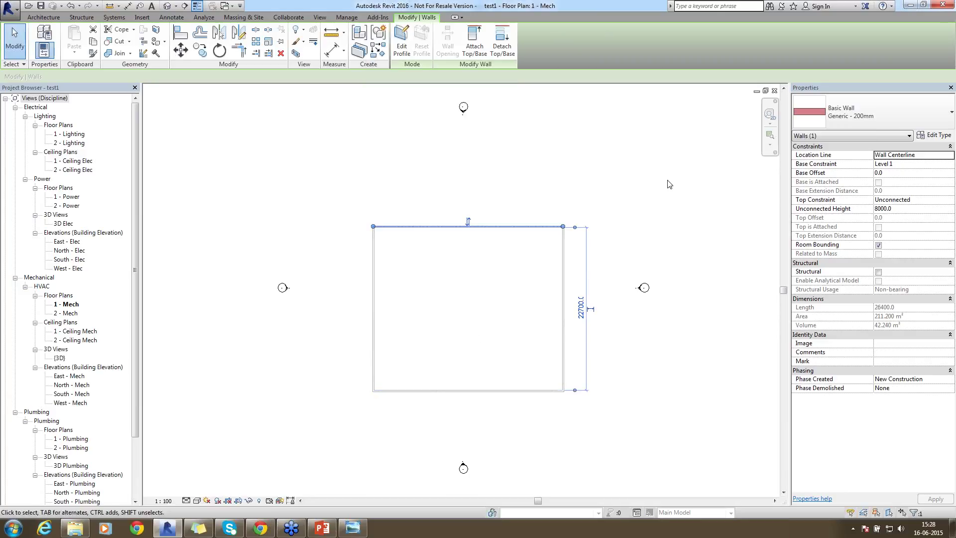
- Select the whole chain of four walls and set their top constraint to Up to level: Level 2
left_click(669, 187)
left_click(476, 228)
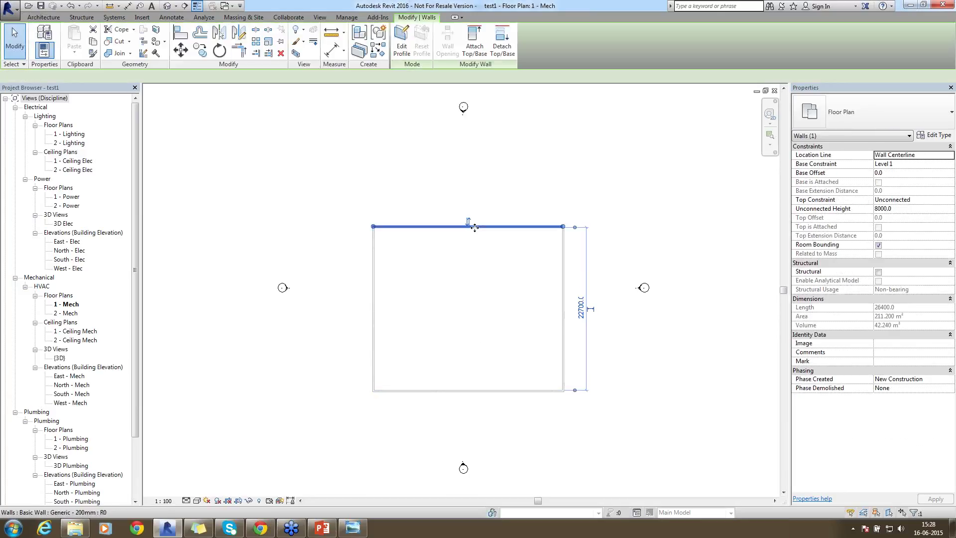
left_click(589, 138)
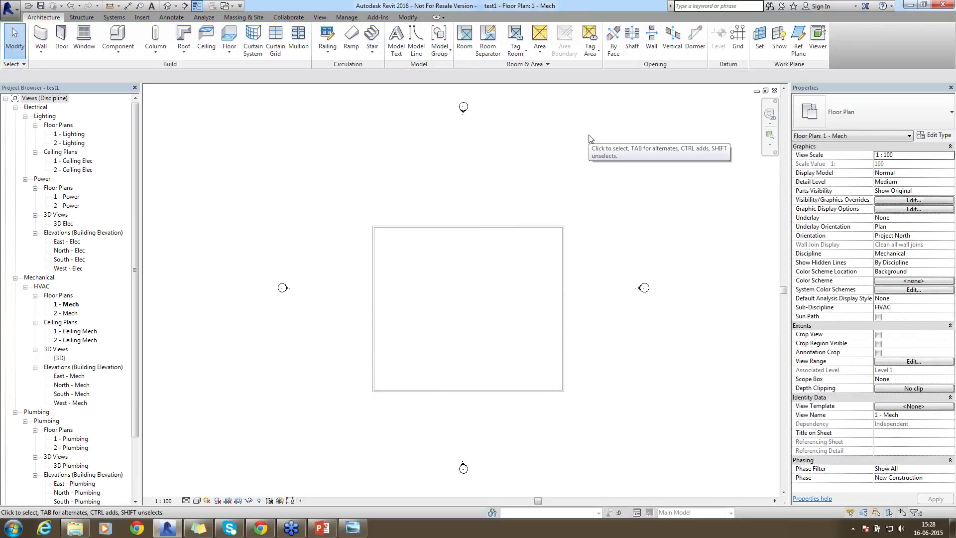
key("Tab")
left_click(463, 229)
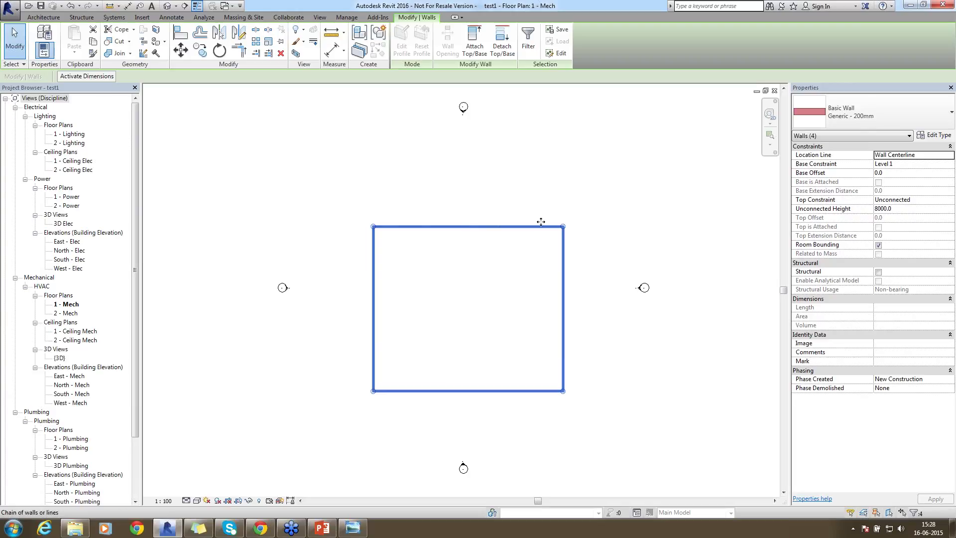
left_click(950, 200)
left_click(922, 227)
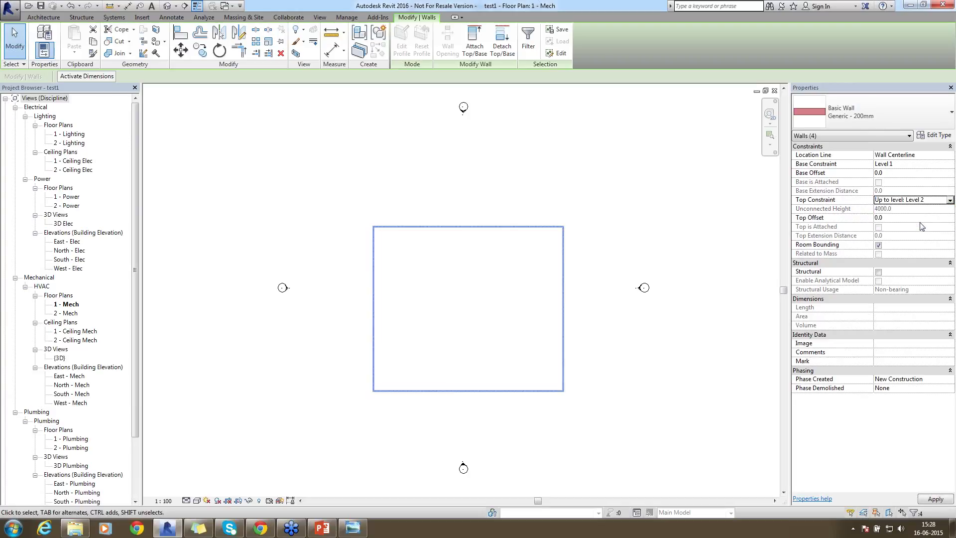
left_click(610, 228)
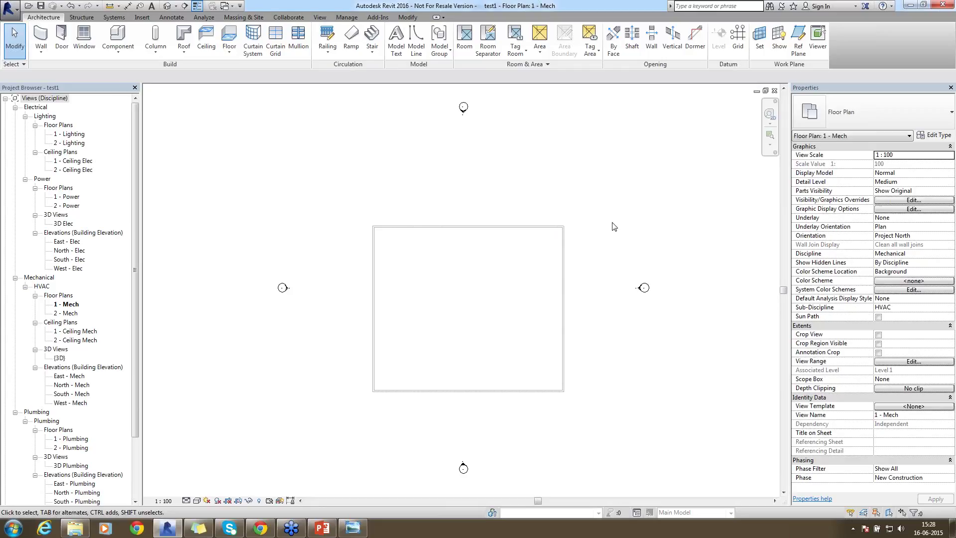
- Make rooms visible in the view and place a tagged room inside the walled rectangle
left_click(464, 45)
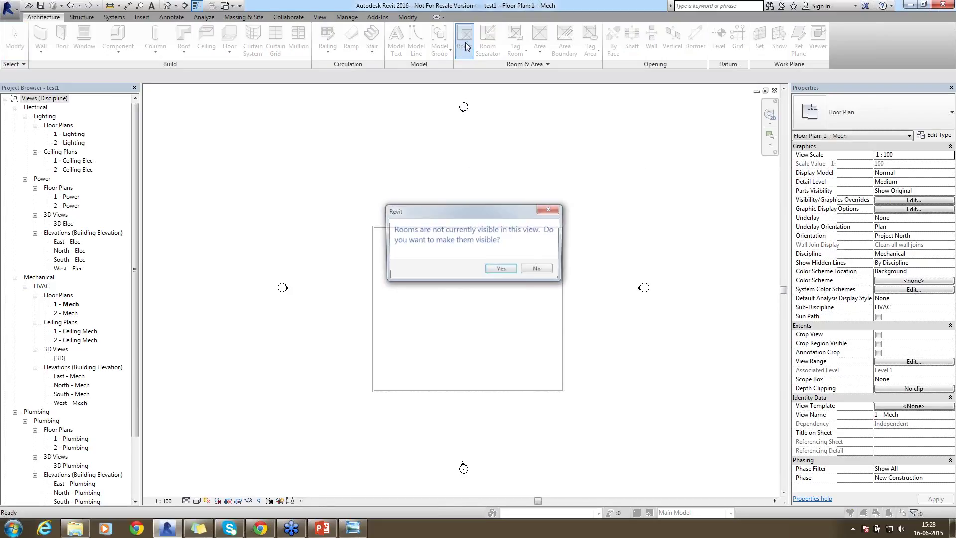
left_click(502, 269)
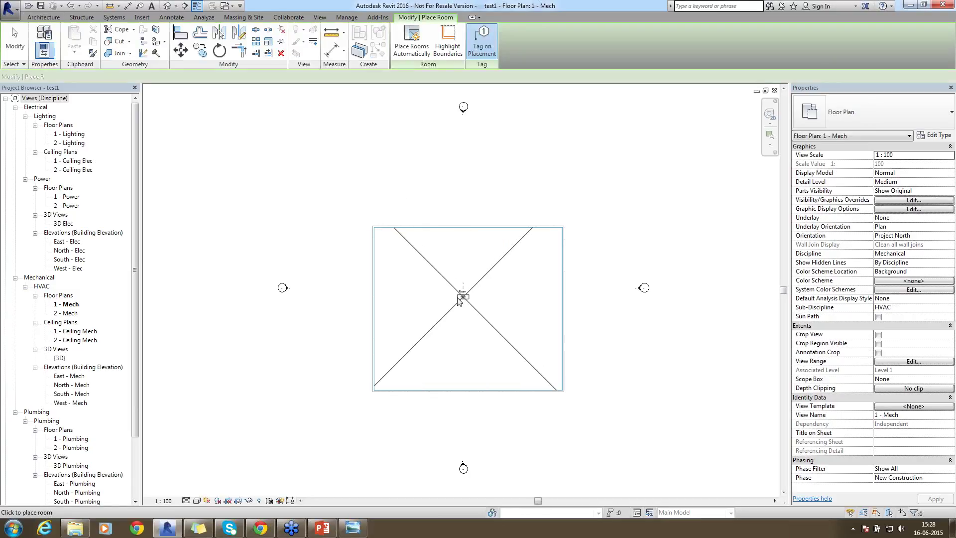
left_click(449, 302)
key("Escape")
key("Escape")
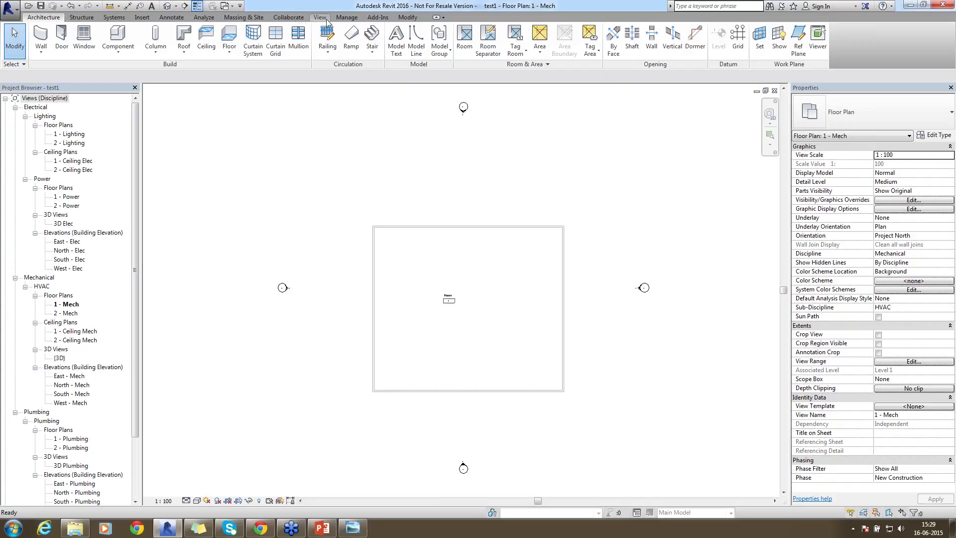
- Place a tagged space inside the walls, with its tag below and to the right of the room tag
left_click(205, 17)
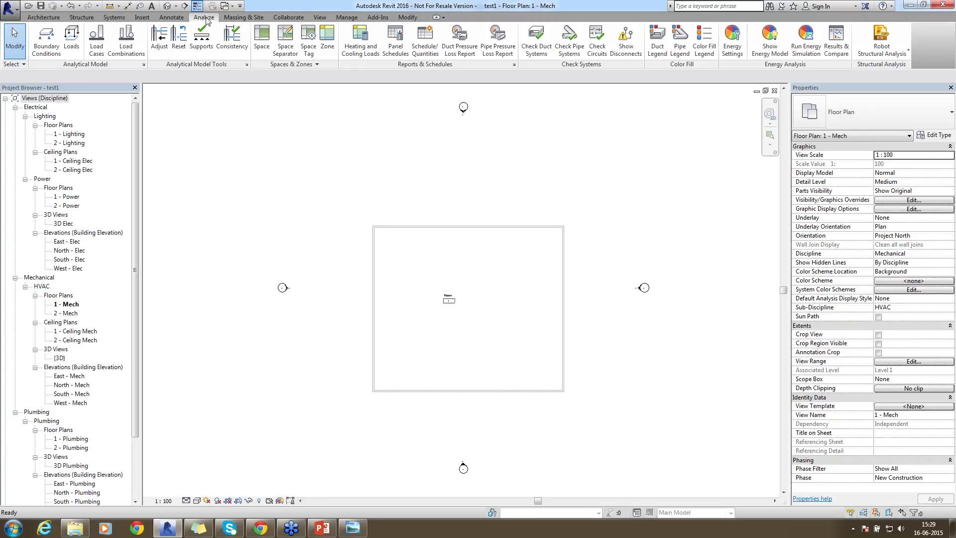
left_click(261, 40)
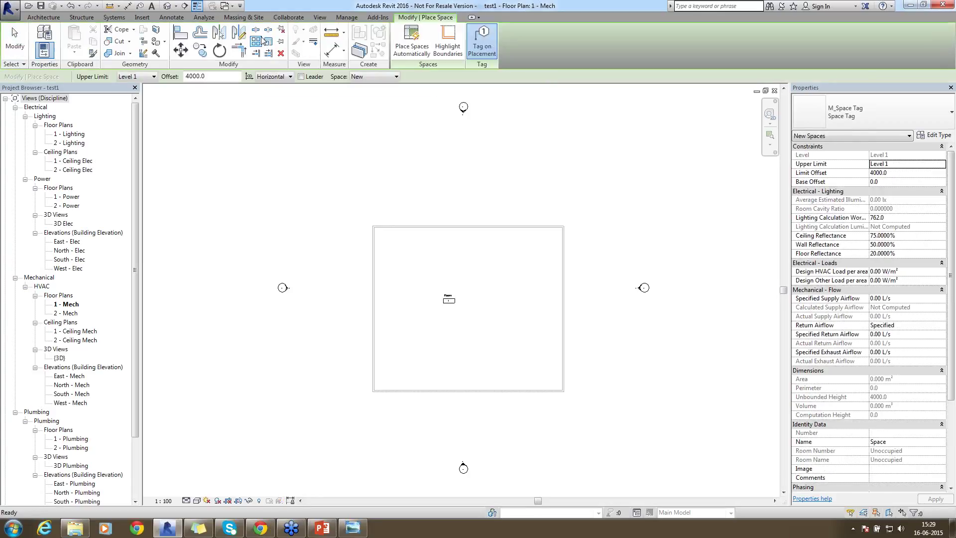
left_click(518, 340)
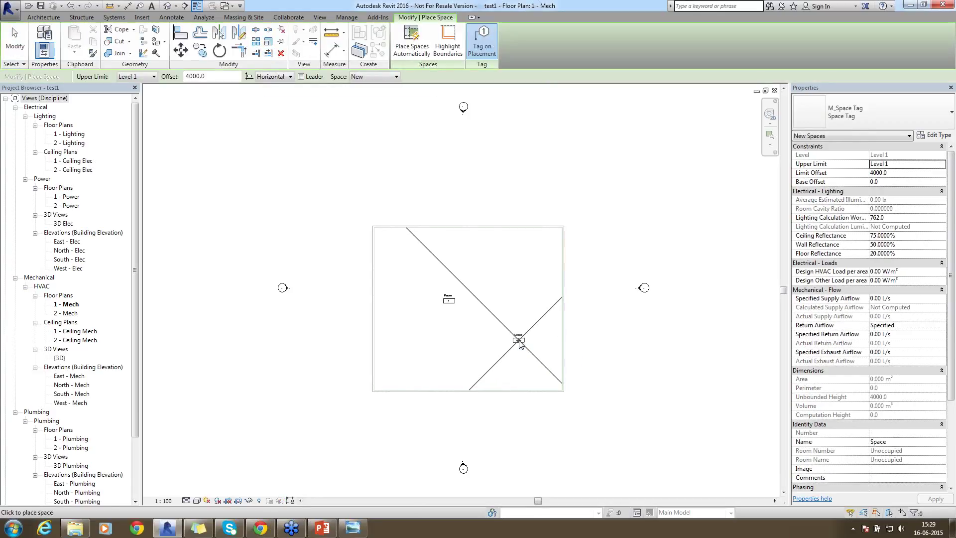
left_click(15, 47)
- Compare the room and space tags in the plan and examine the room's properties
scroll(555, 364, "up", 3)
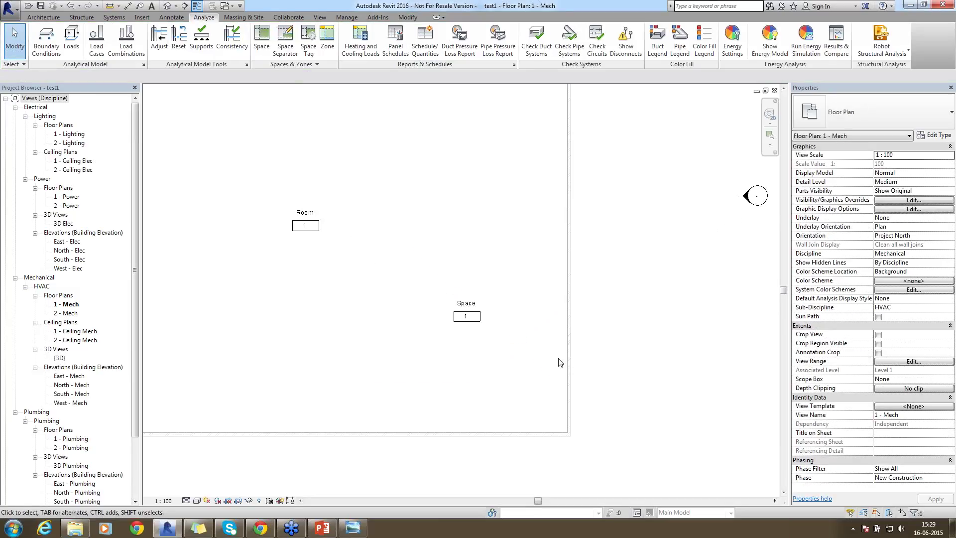
scroll(632, 327, "down", 1)
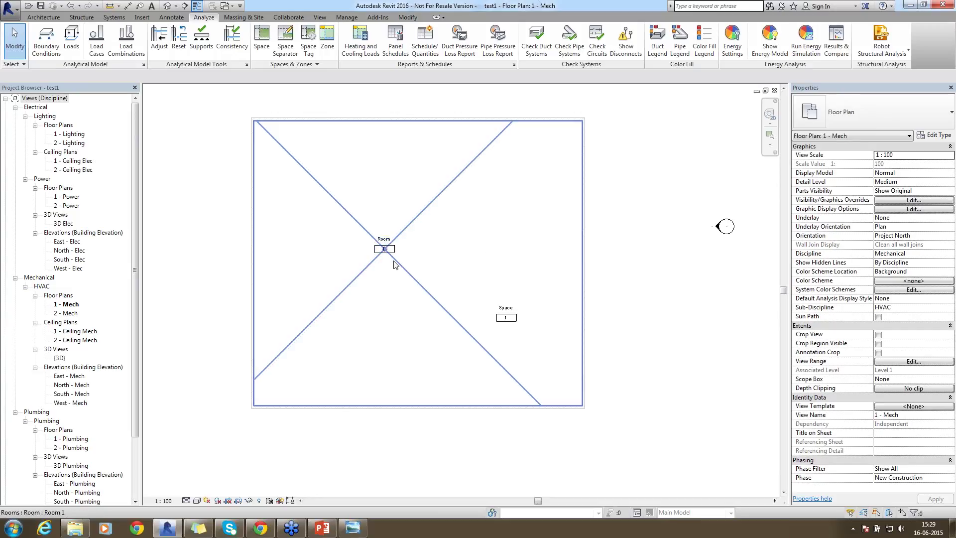
left_click(394, 264)
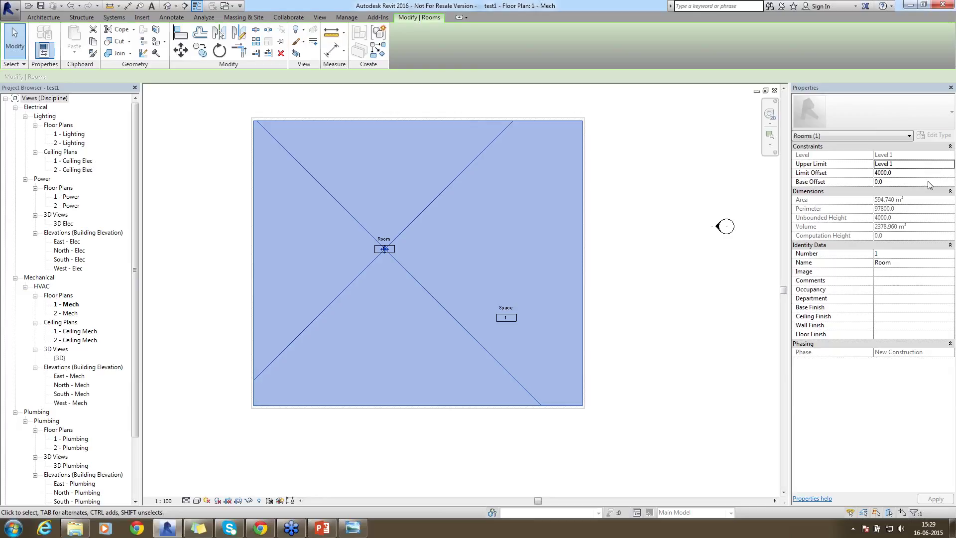
left_click(686, 327)
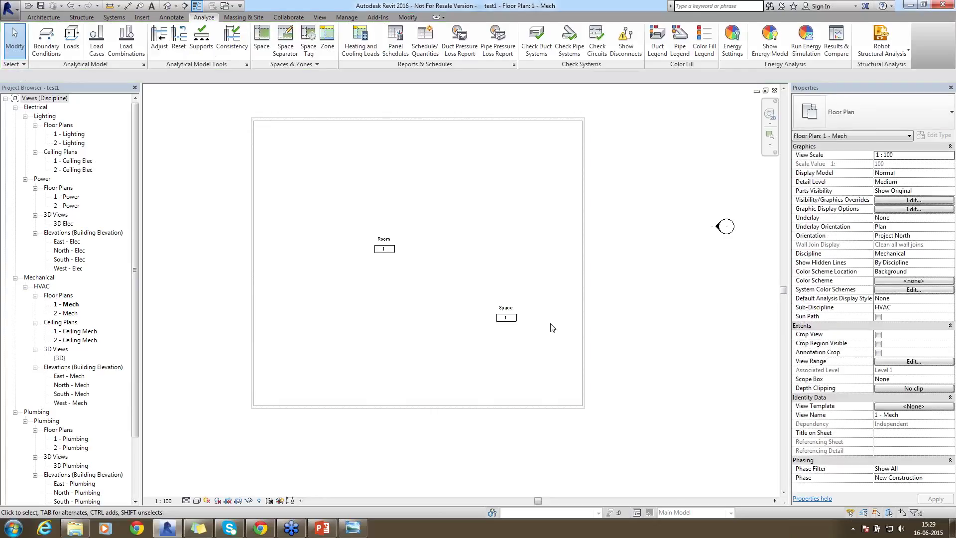
- Examine the space's constraints, airflow, dimensions and energy analysis properties
key("Tab")
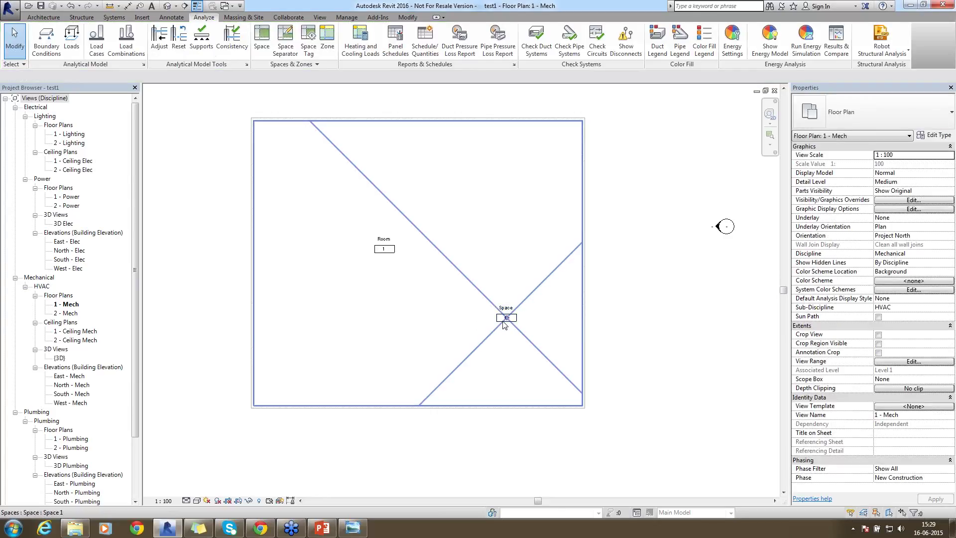
left_click(504, 325)
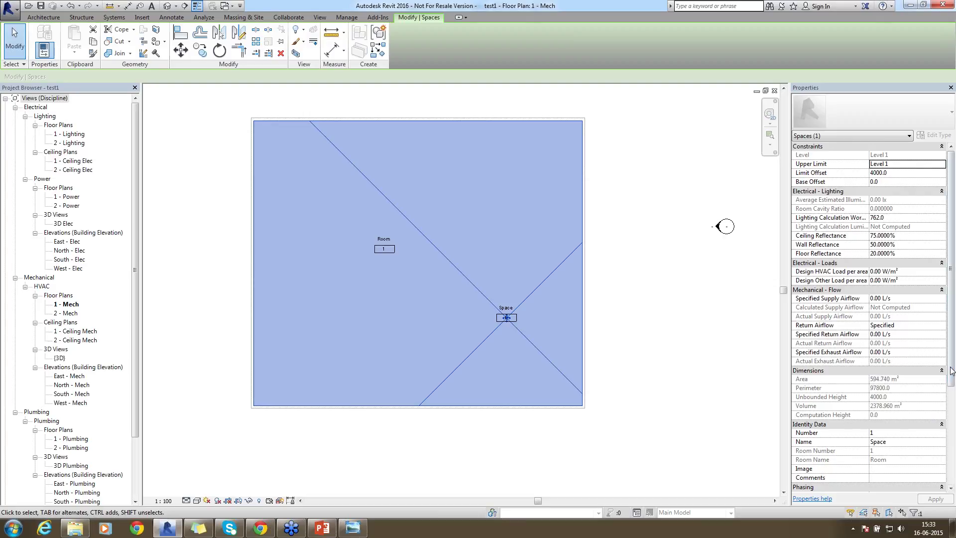
left_click_drag(952, 369, 947, 479)
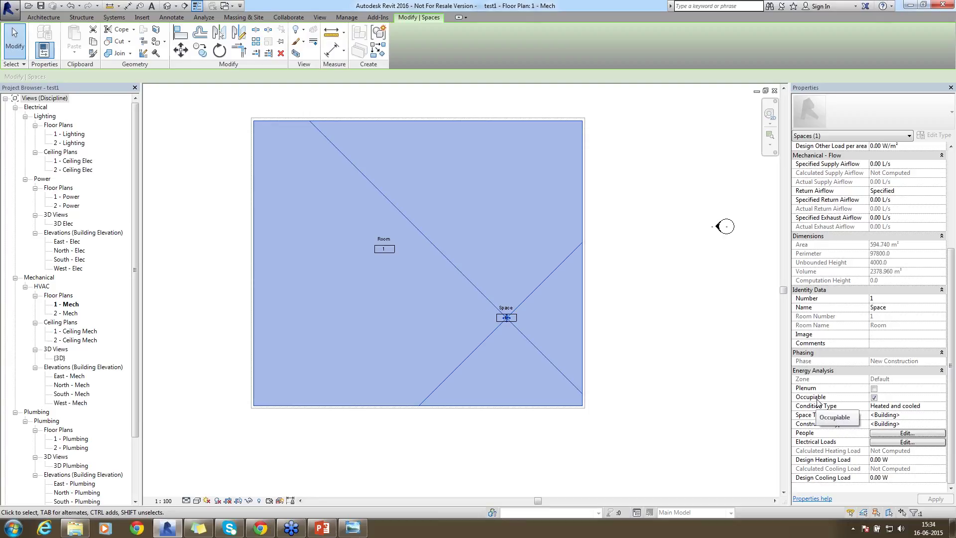
left_click(722, 149)
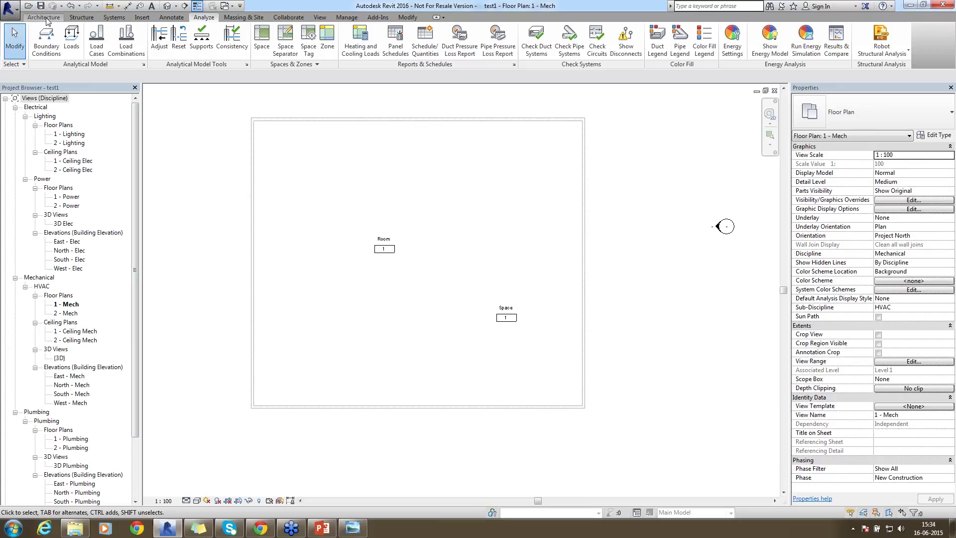
- Place two M_Supply Diffuser air terminals, 600 x 600 Face 300 x 300 Connection, in the room's upper-right and lower-left areas
left_click(115, 17)
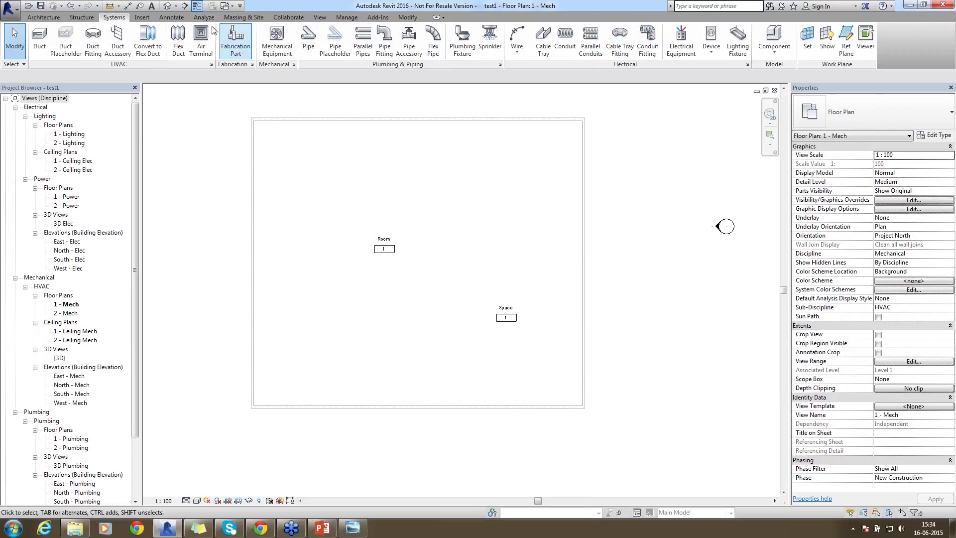
left_click(202, 48)
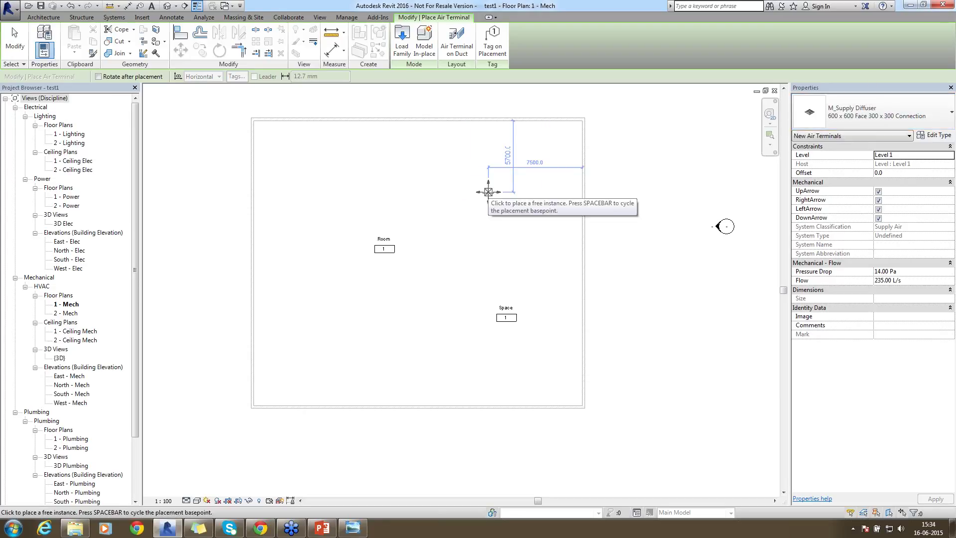
left_click(488, 191)
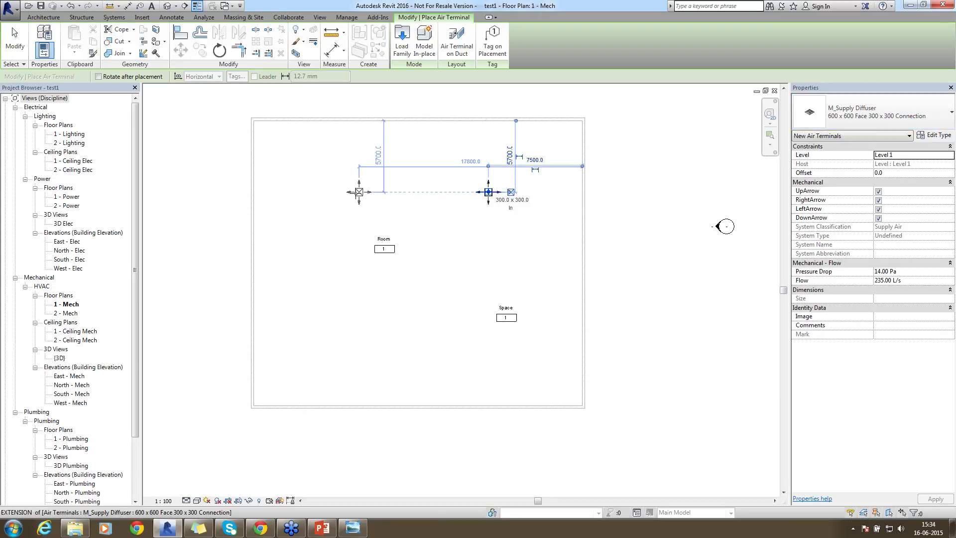
left_click(326, 346)
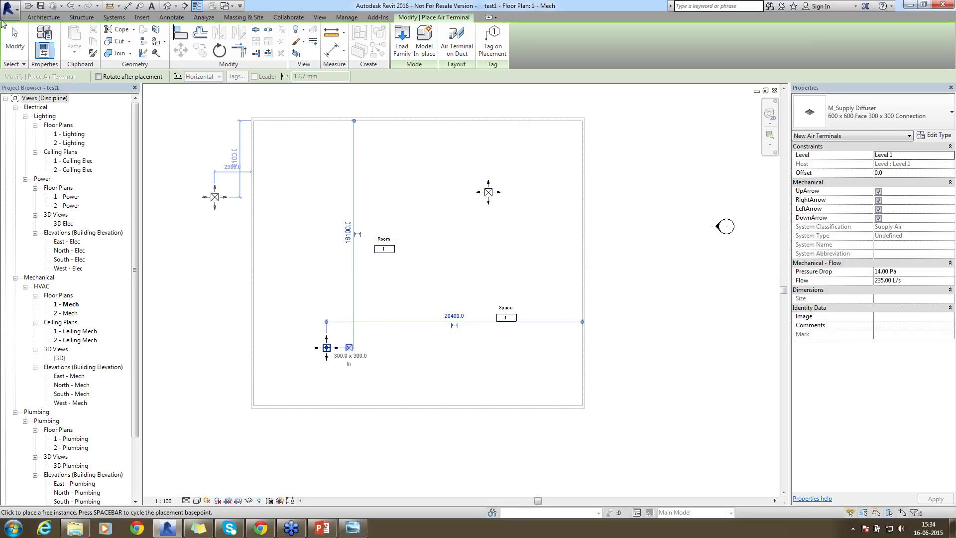
left_click(15, 40)
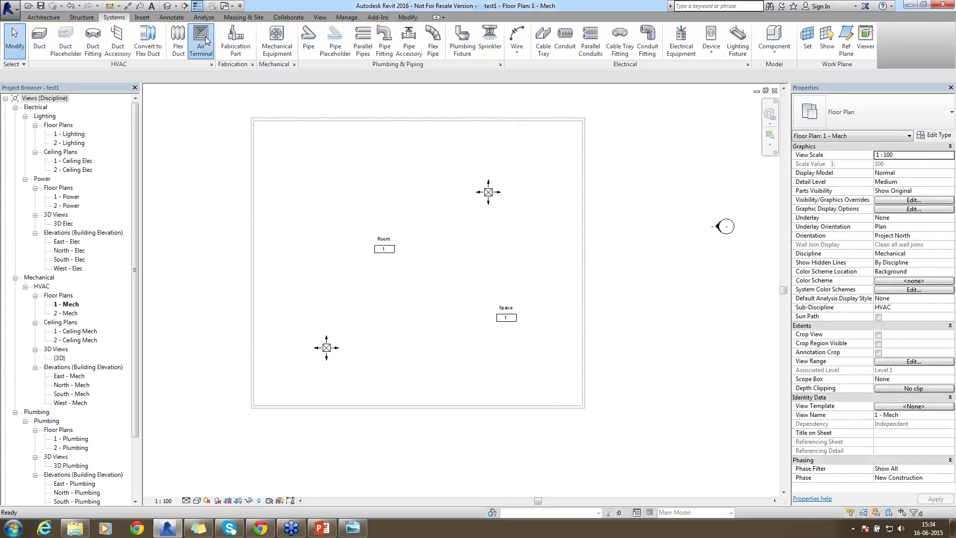
- Place two M_Return Diffuser air terminals, 600 x 600 Face 300 x 300 Connection, in the room's upper-left and lower-right areas
left_click(927, 107)
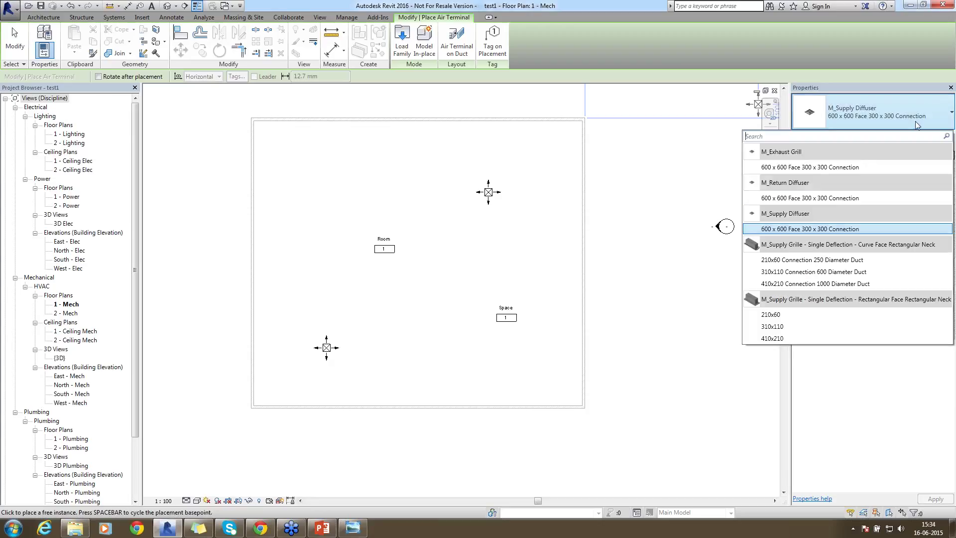
left_click(811, 198)
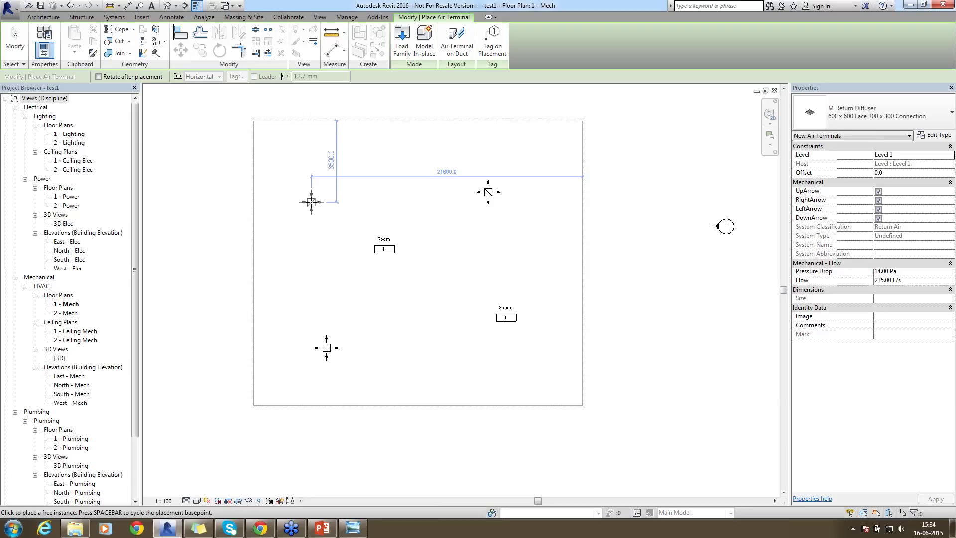
left_click(312, 198)
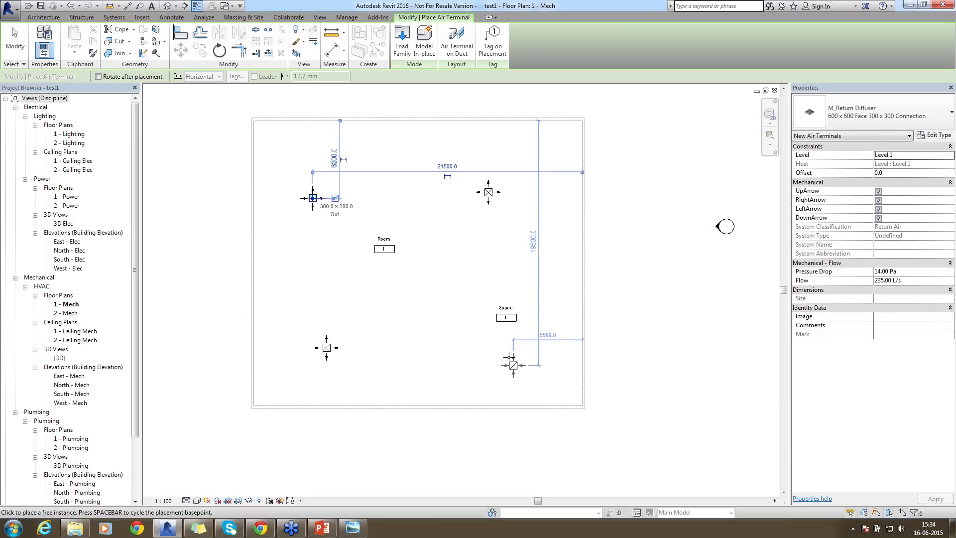
left_click(502, 347)
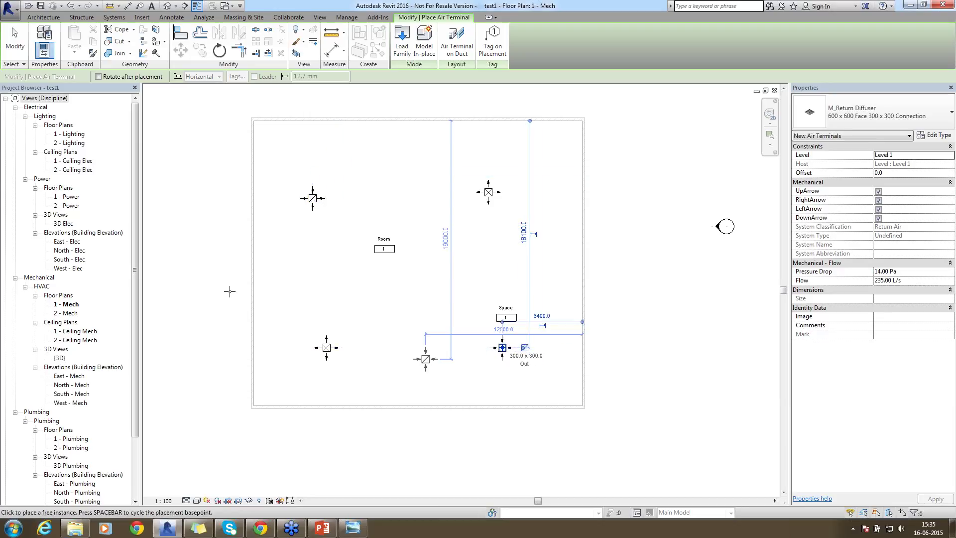
left_click(20, 44)
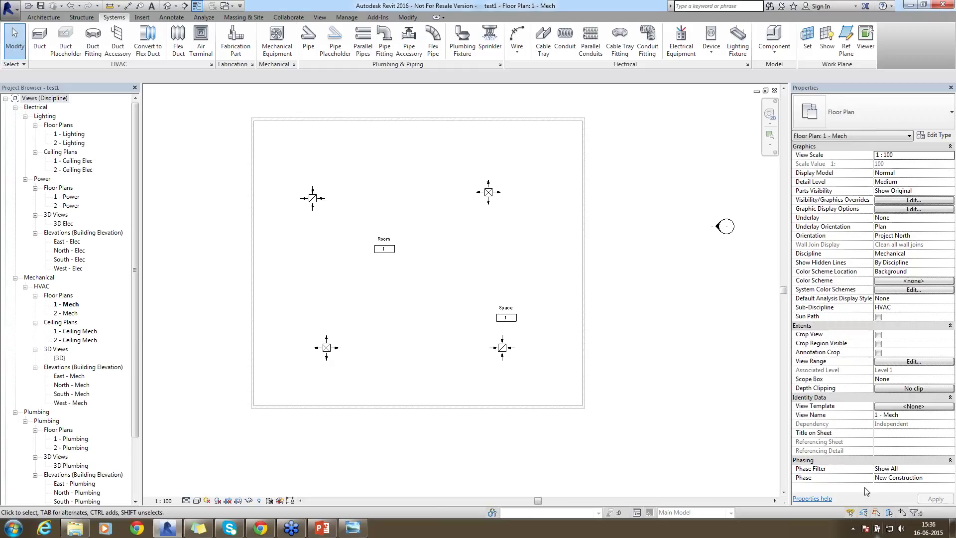
- Select the space inside the walls and set its energy analysis Condition Type to Cooled
left_click(517, 332)
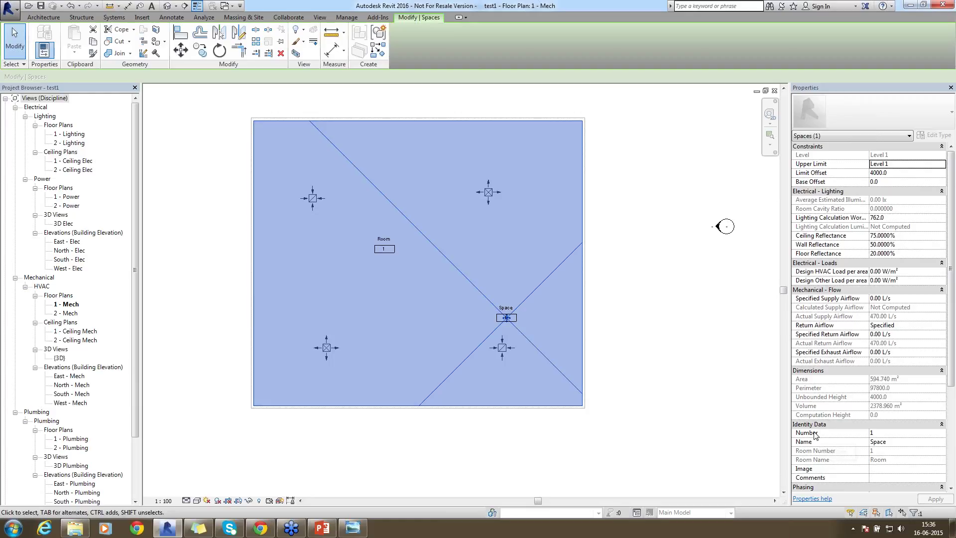
scroll(921, 368, "down", 5)
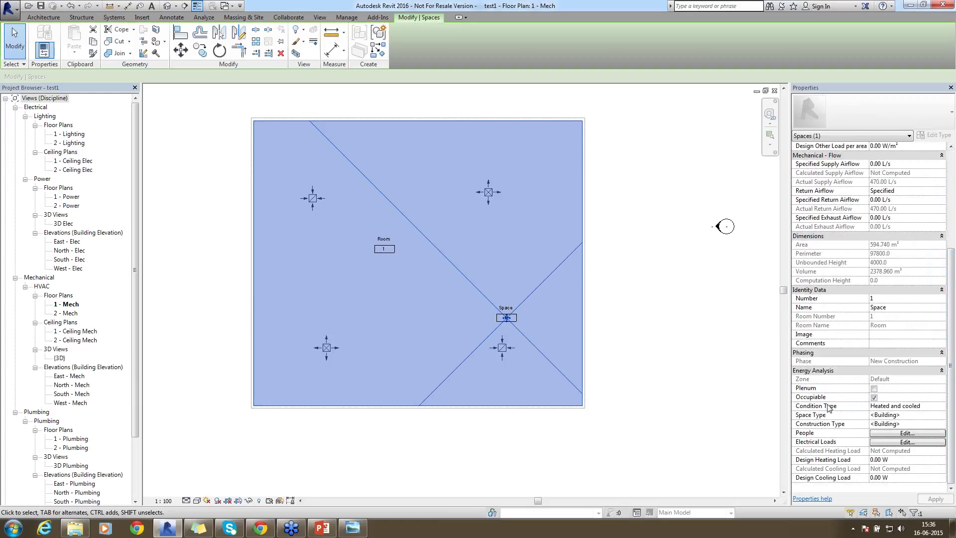
left_click(941, 407)
left_click(941, 407)
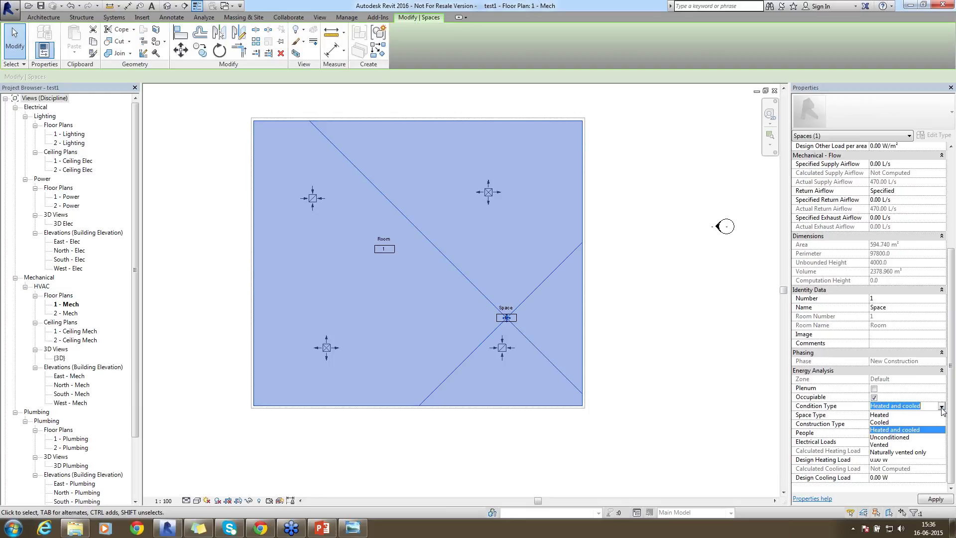
left_click(894, 423)
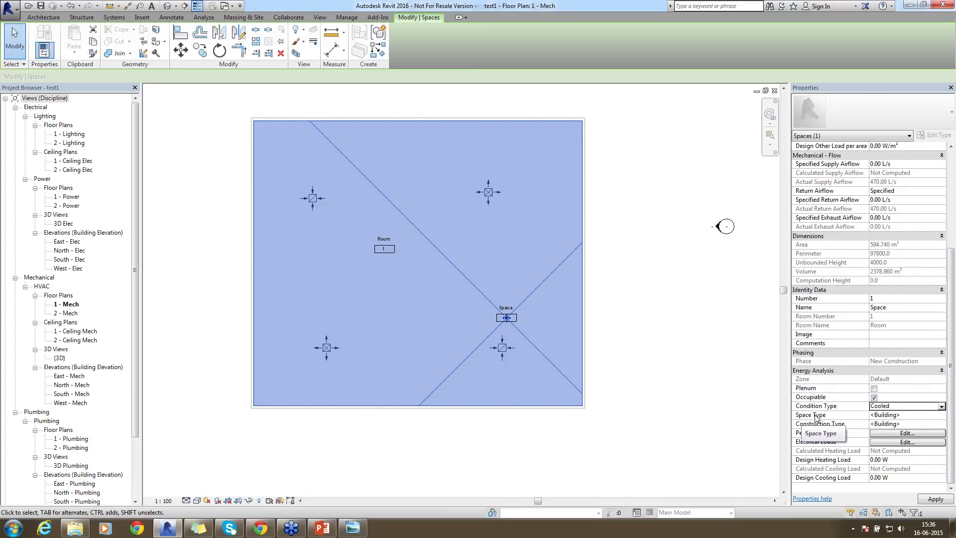
- Choose Bank Customer Area as the space type for the selected space, comparing the two Atrium types first
left_click(931, 415)
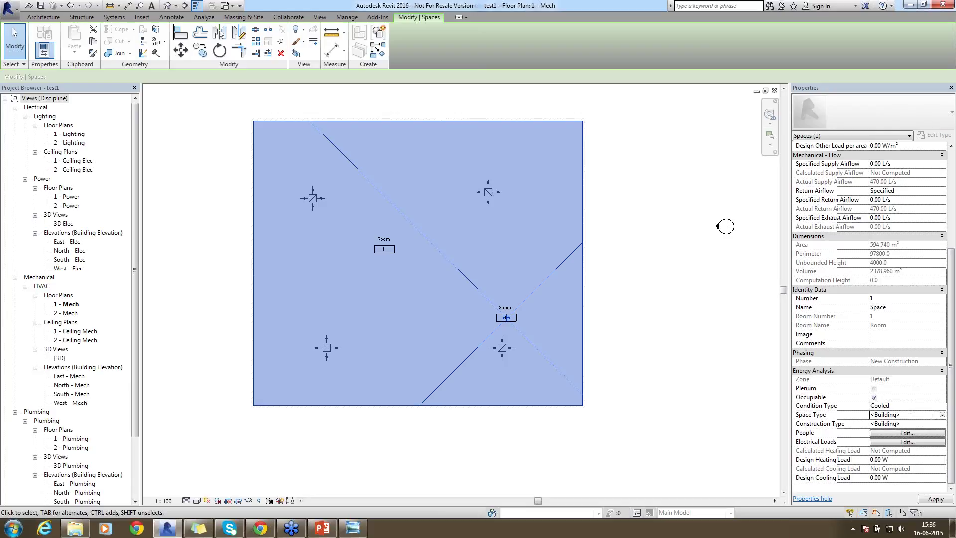
left_click(942, 415)
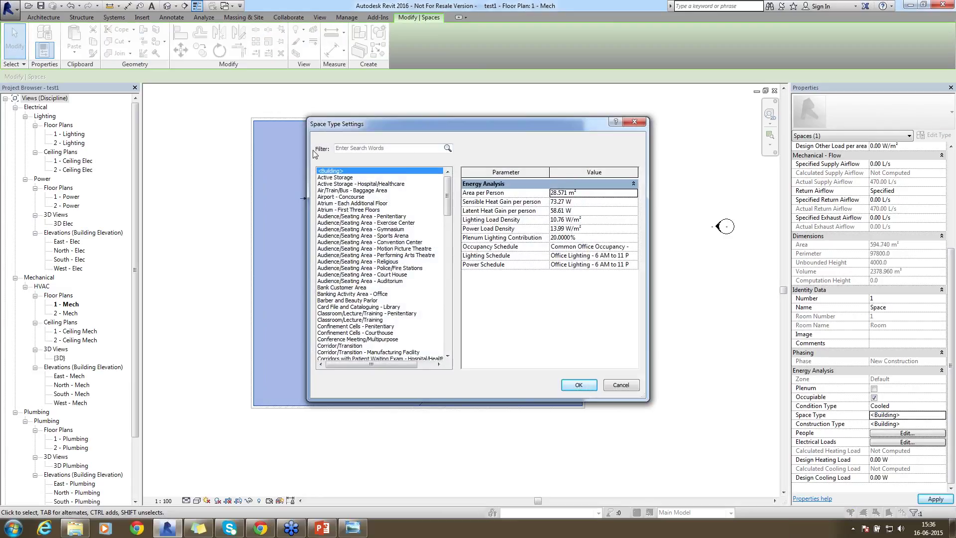
left_click_drag(340, 125, 325, 174)
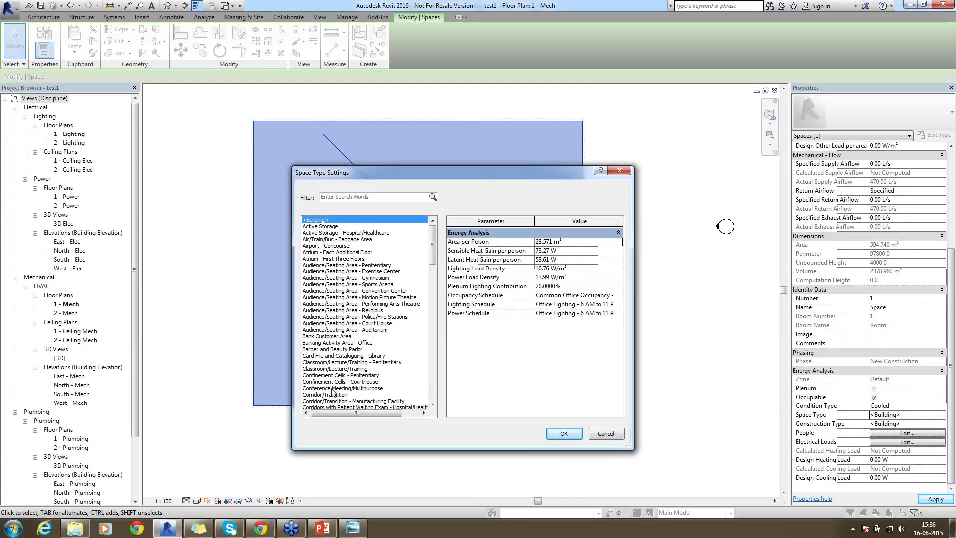
left_click(349, 259)
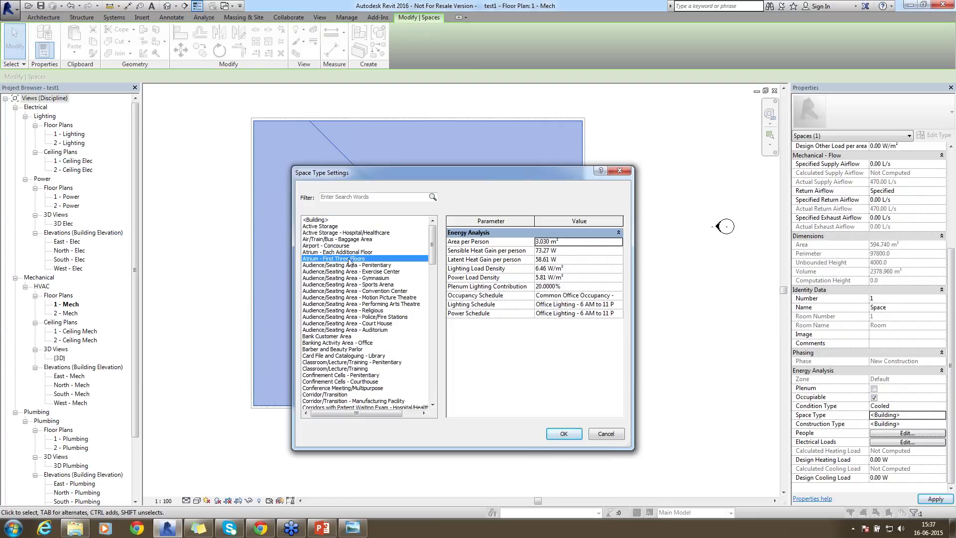
left_click(319, 252)
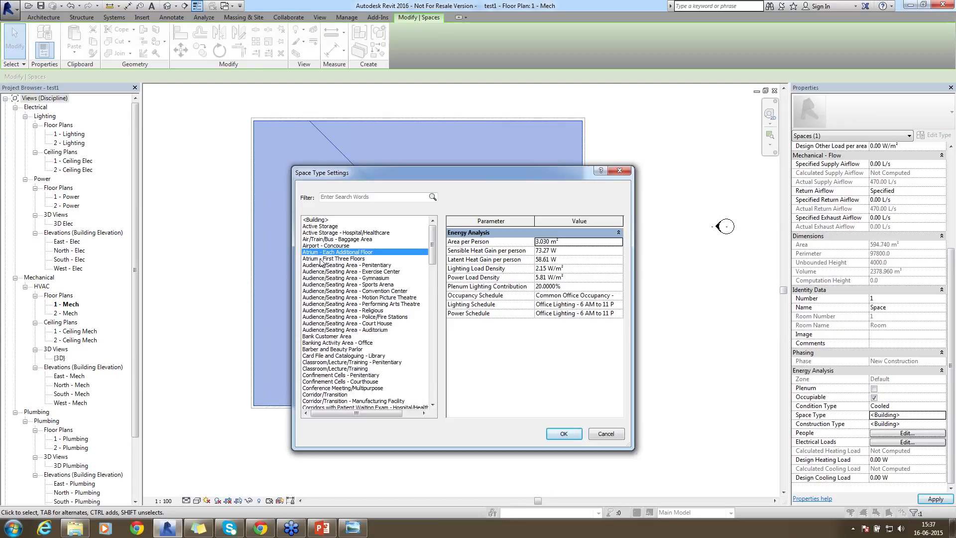
left_click(321, 259)
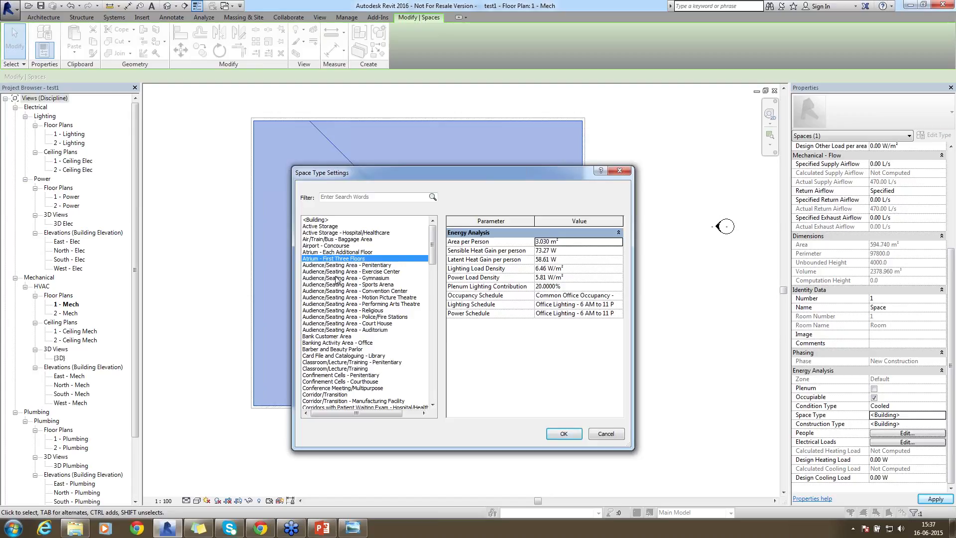
left_click(344, 336)
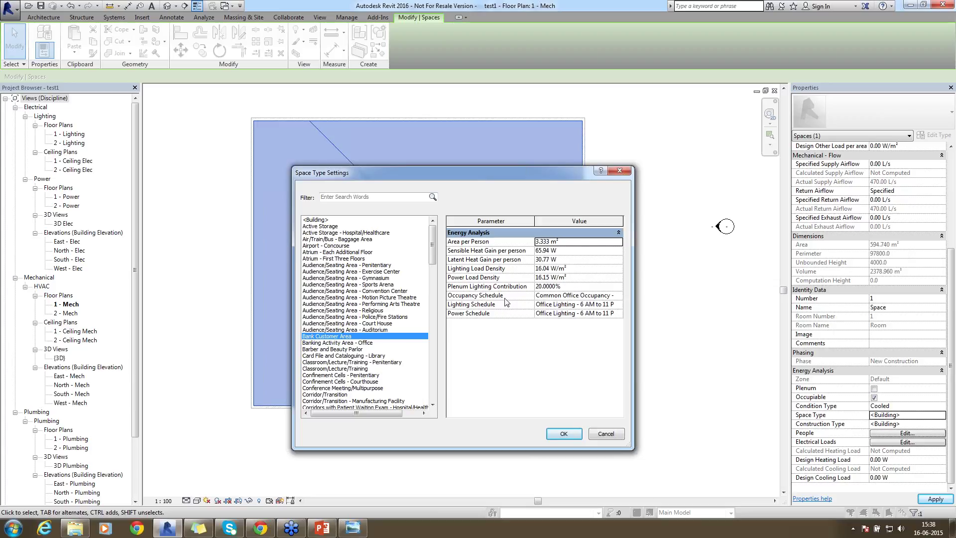
- Set the Bank Customer Area occupancy schedule to Office Lighting - 6 AM to 11 PM and accept the space type settings
left_click(620, 295)
left_click(619, 295)
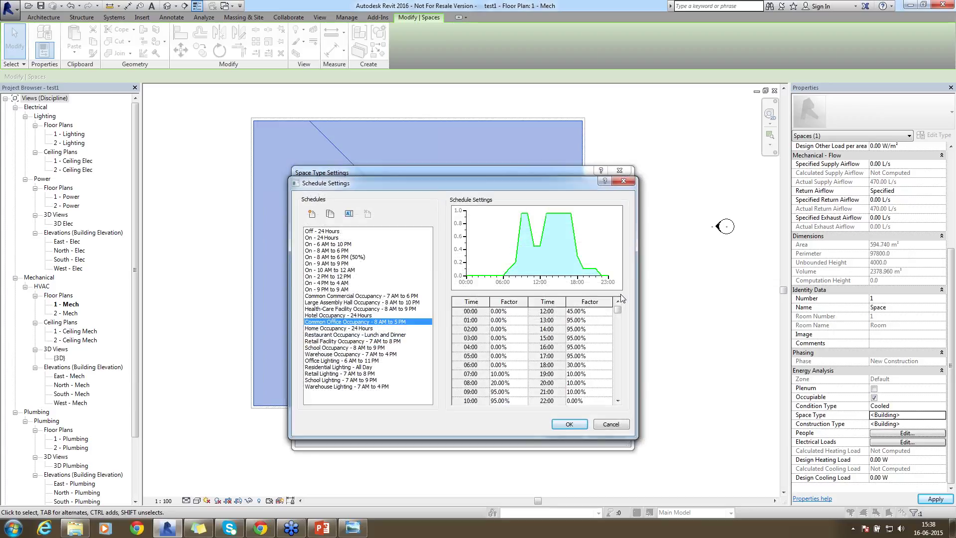
left_click(611, 424)
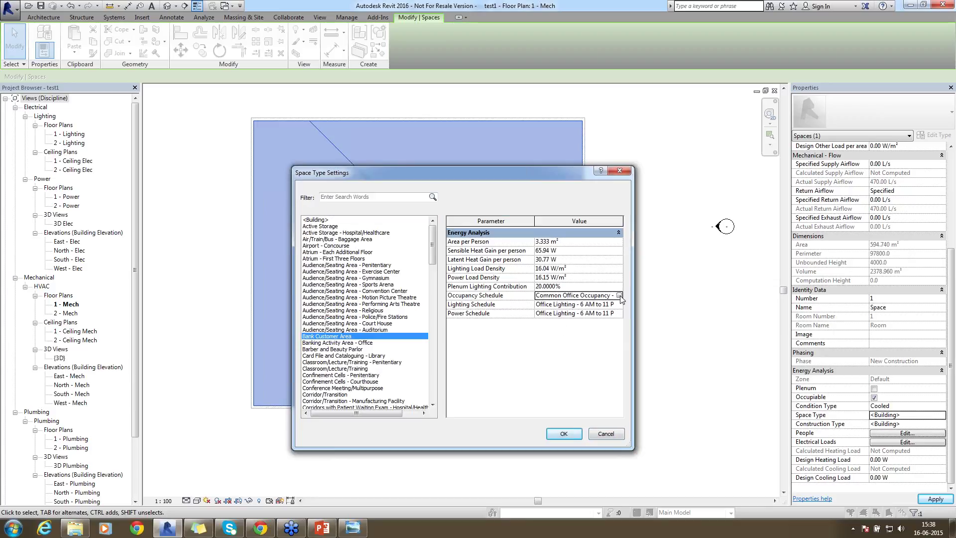
left_click(619, 295)
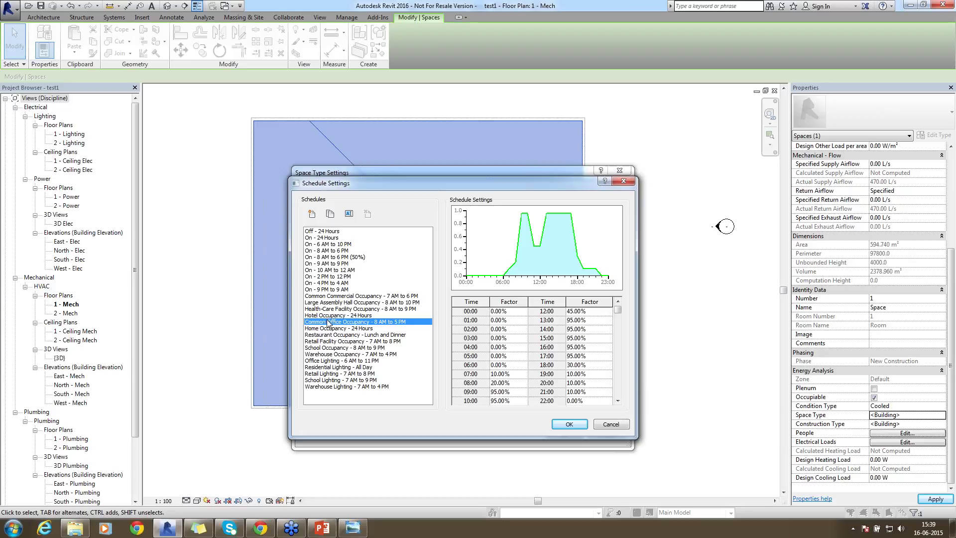
left_click(327, 361)
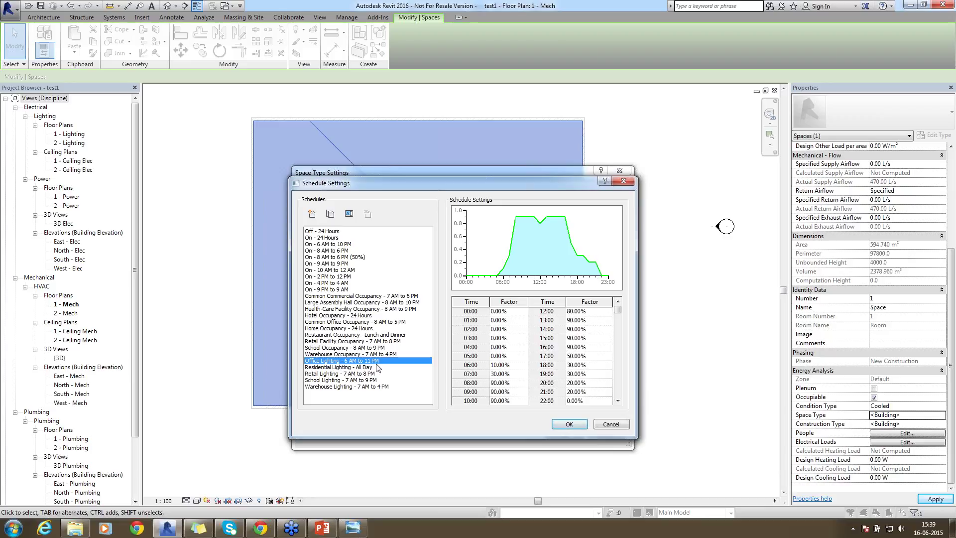
left_click(567, 424)
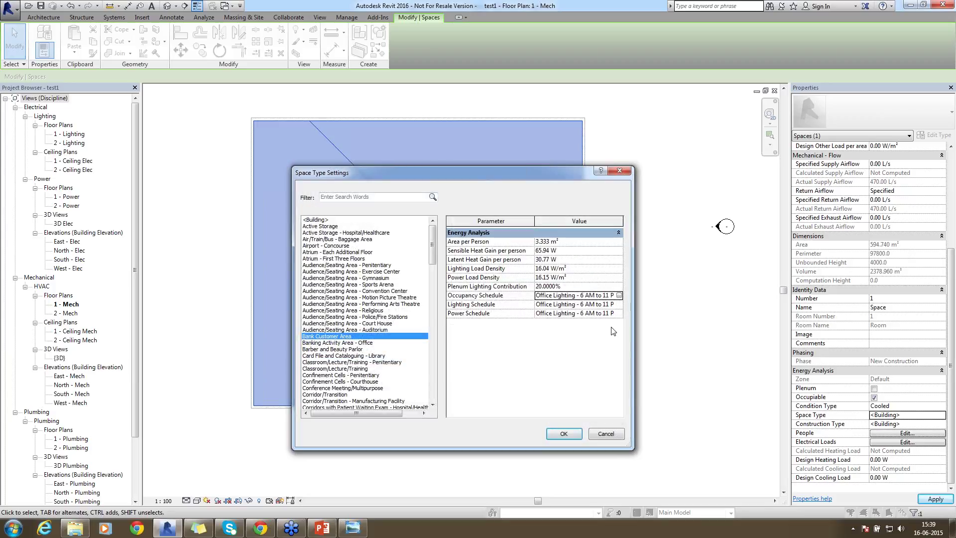
left_click(563, 433)
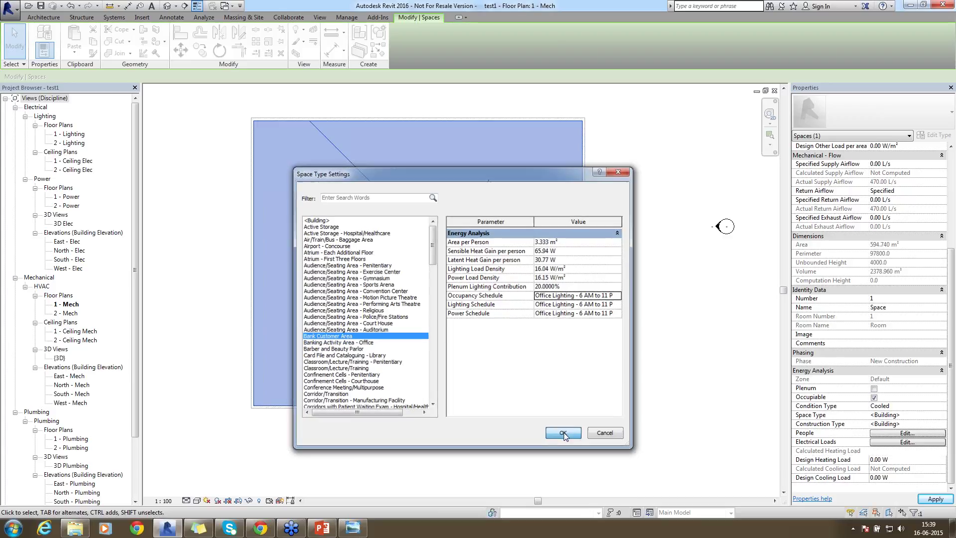
- Assign Construction 1 as the space's construction type, checking the available roof constructions before accepting
left_click(937, 423)
left_click(940, 424)
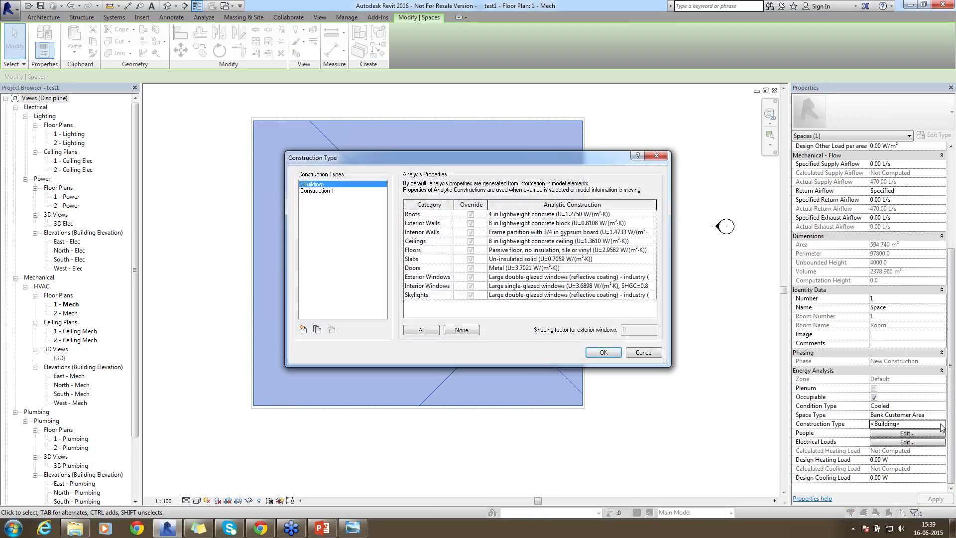
left_click(307, 191)
left_click(535, 215)
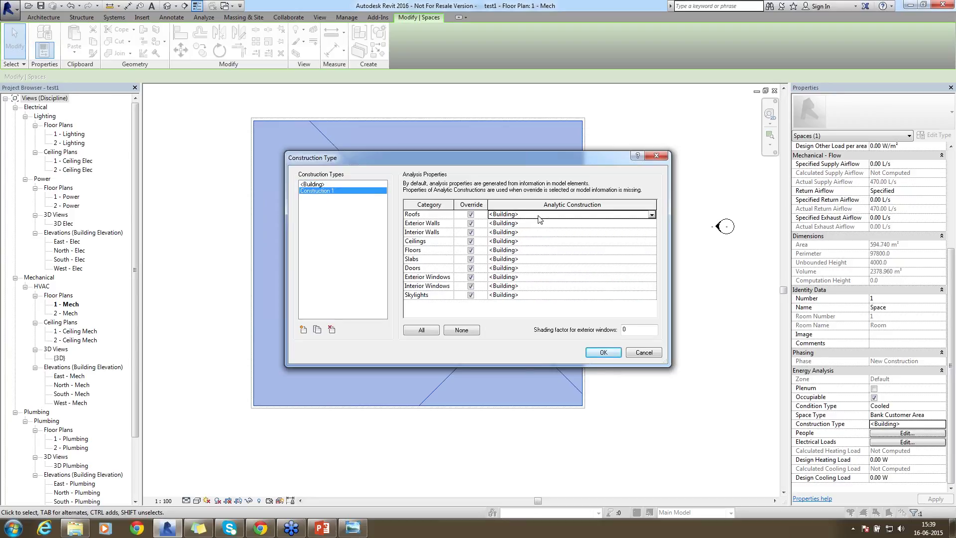
left_click(651, 215)
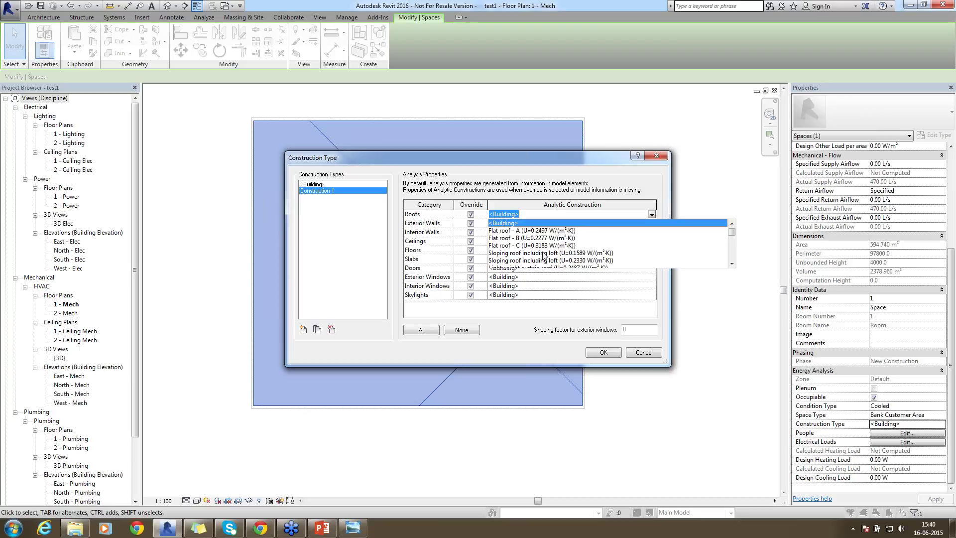
left_click(517, 157)
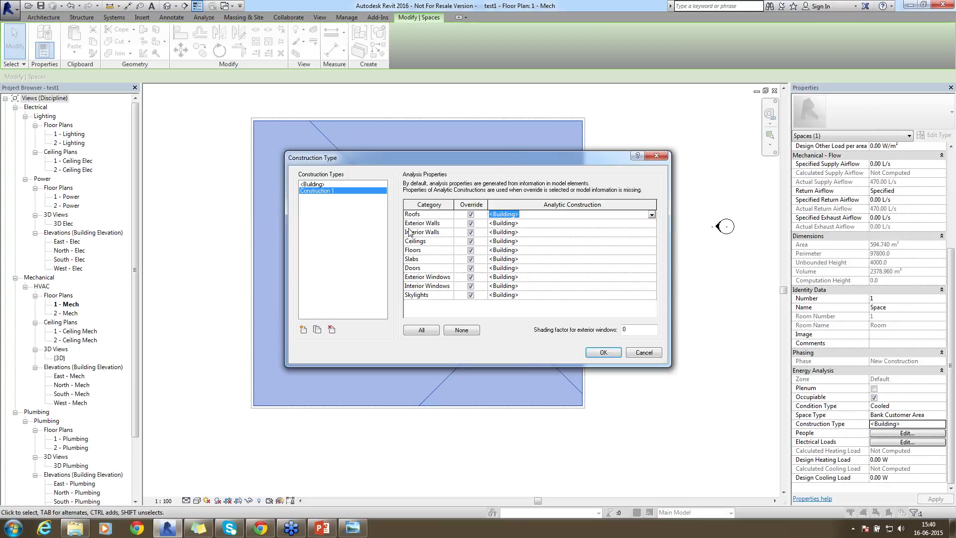
left_click(518, 223)
left_click(603, 353)
left_click(629, 347)
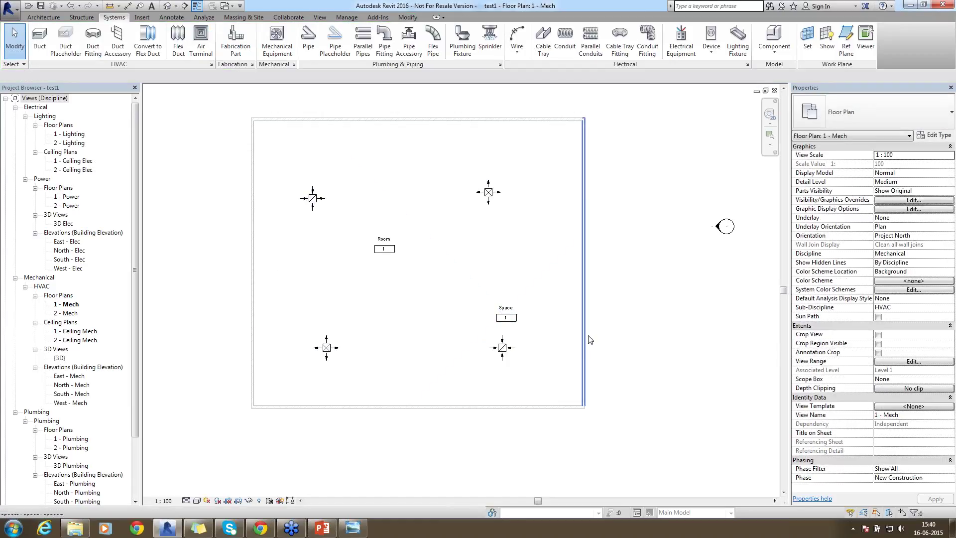
- Inspect the layer structure of the room's right-hand Generic - 200mm wall, leaving the wall type as is
left_click(585, 340)
left_click(934, 135)
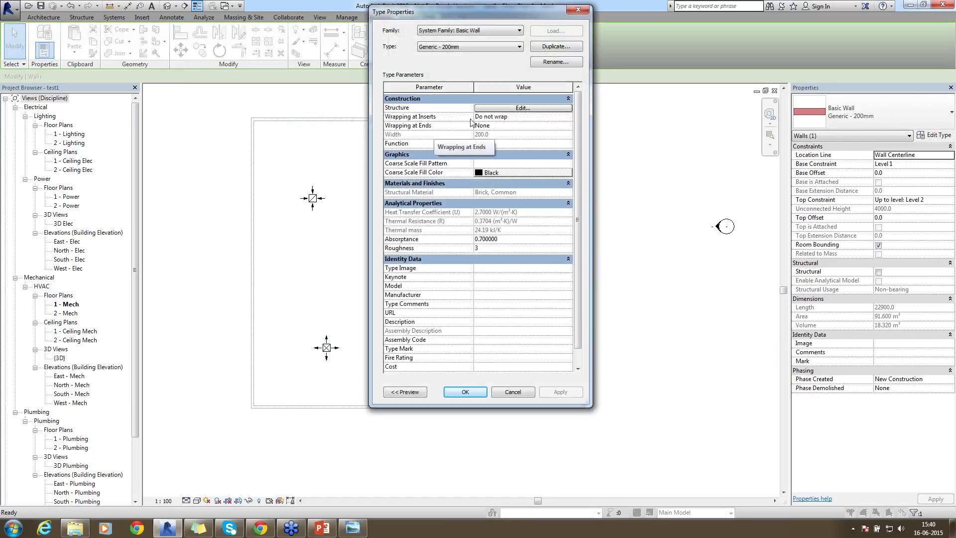
left_click(513, 108)
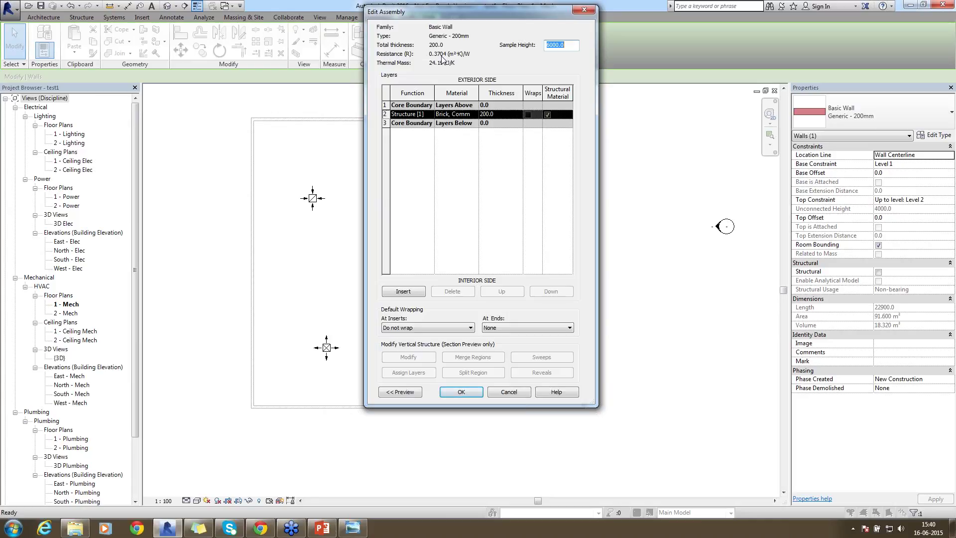
left_click(511, 394)
left_click(523, 396)
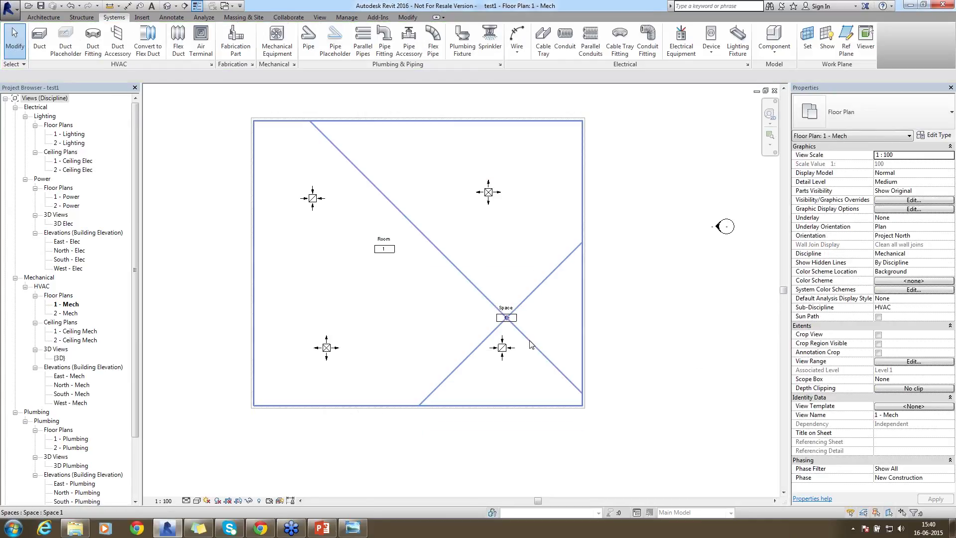
- Reselect the space and reopen its Construction 1 construction type settings
left_click(530, 339)
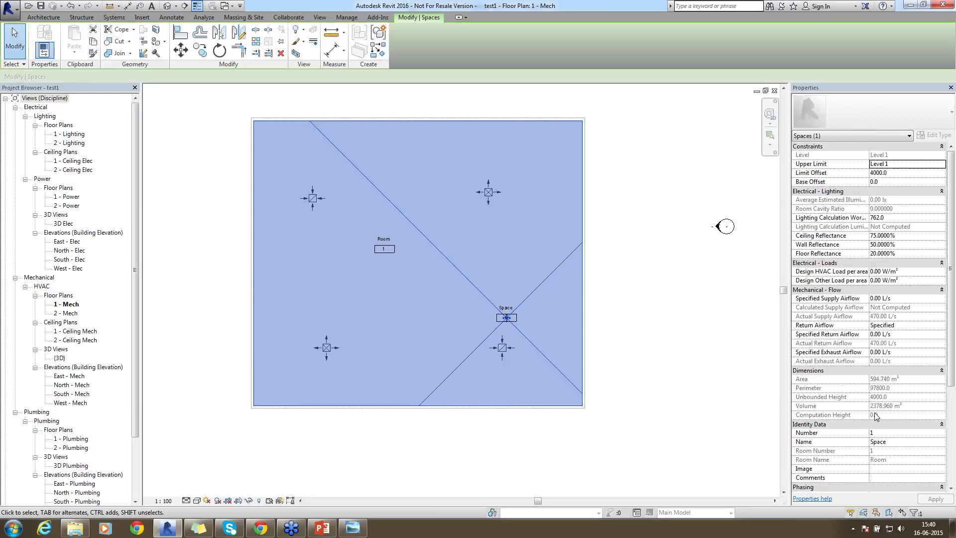
left_click_drag(951, 358, 953, 477)
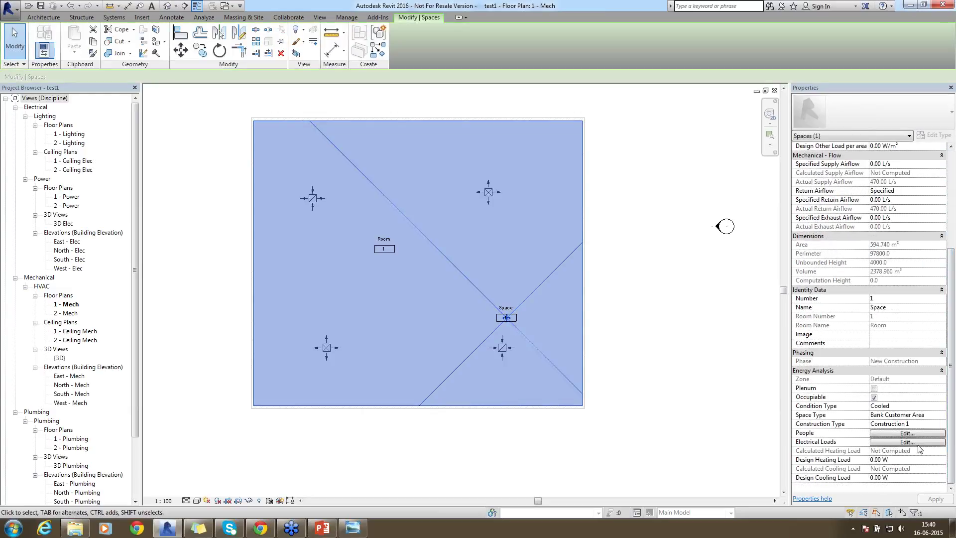
left_click(939, 424)
left_click(940, 424)
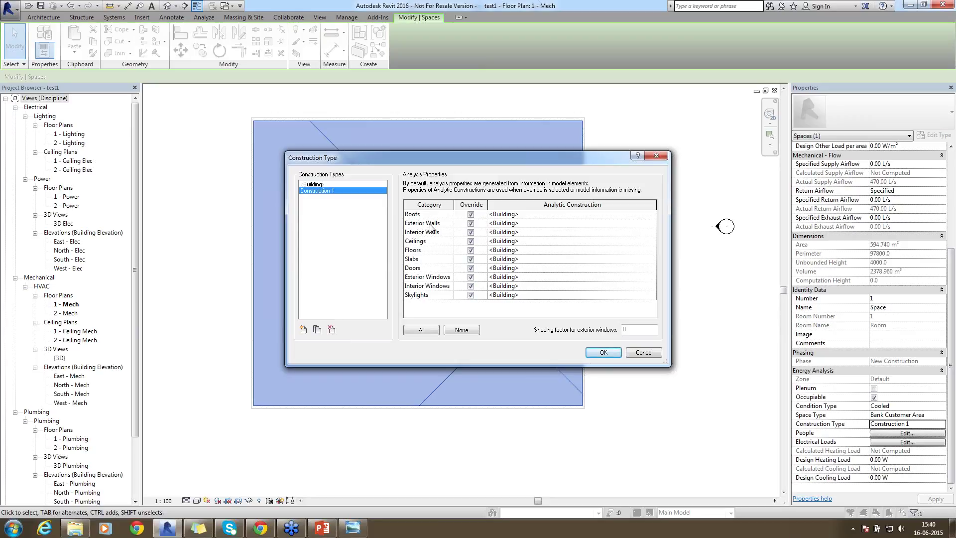
- Browse the analytic constructions offered for Construction 1's exterior walls, including the brick options, without choosing one
left_click(541, 228)
left_click(652, 224)
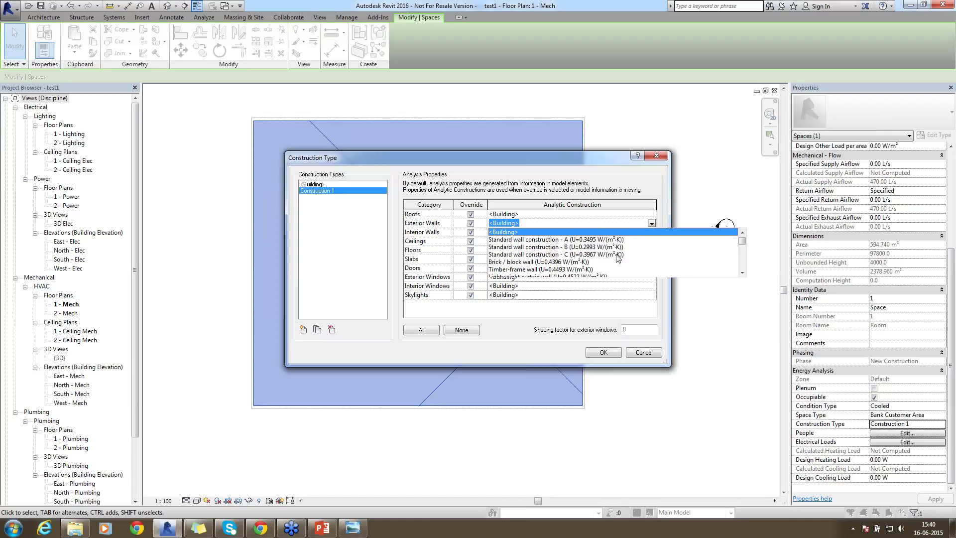
left_click(741, 247)
left_click(742, 247)
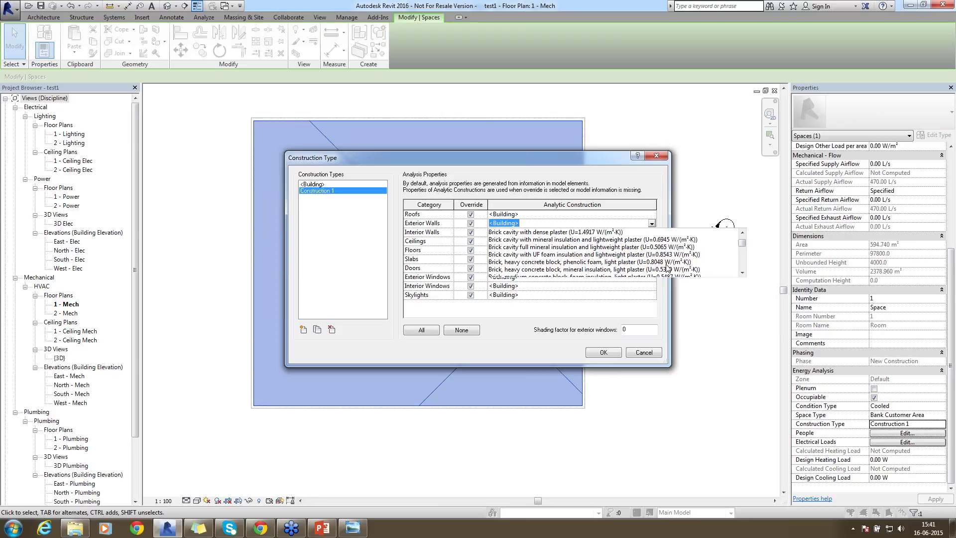
left_click(741, 272)
left_click(742, 273)
left_click(741, 272)
left_click(741, 272)
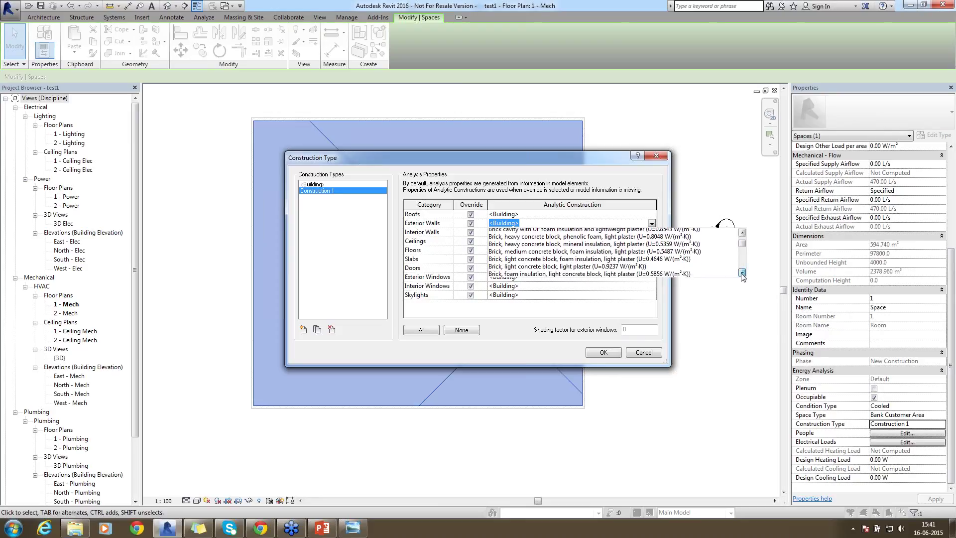
left_click(742, 272)
left_click(742, 272)
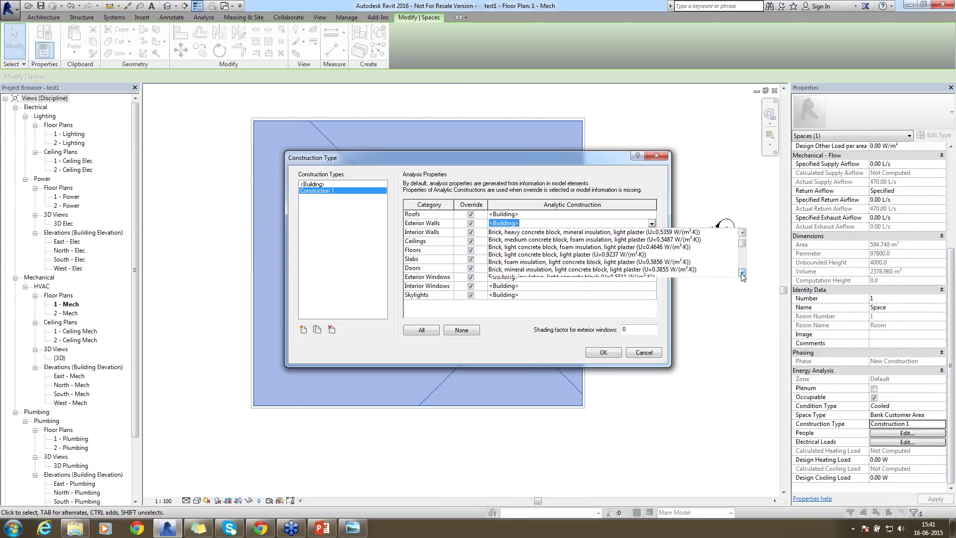
left_click_drag(742, 274, 742, 240)
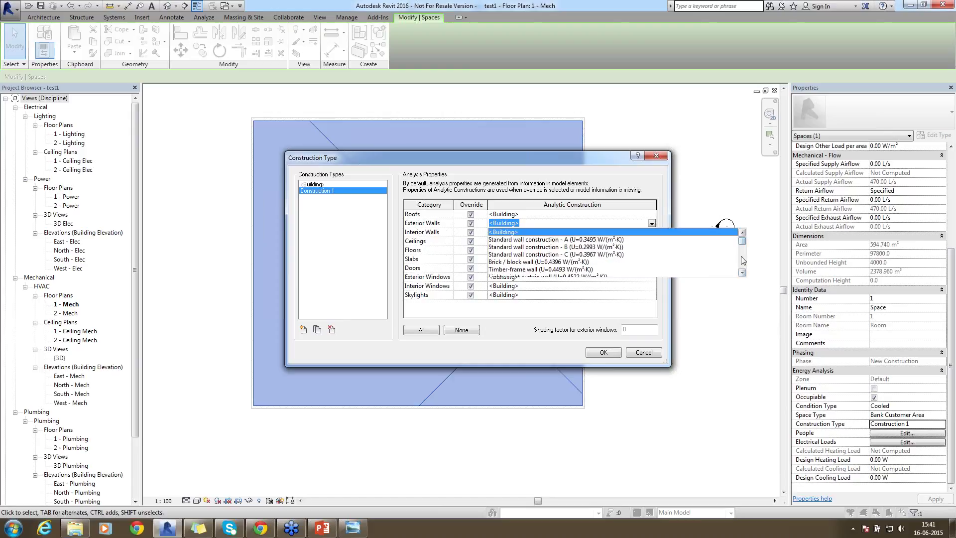
left_click(743, 183)
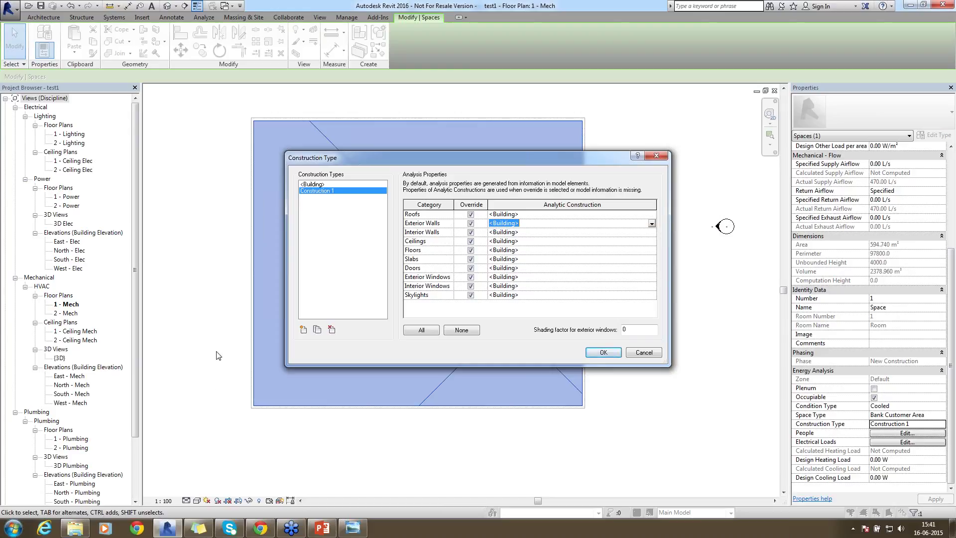
- Switch to Windows Explorer, maximize it and open the C:\ProgramData\Autodesk folder
key("super+e")
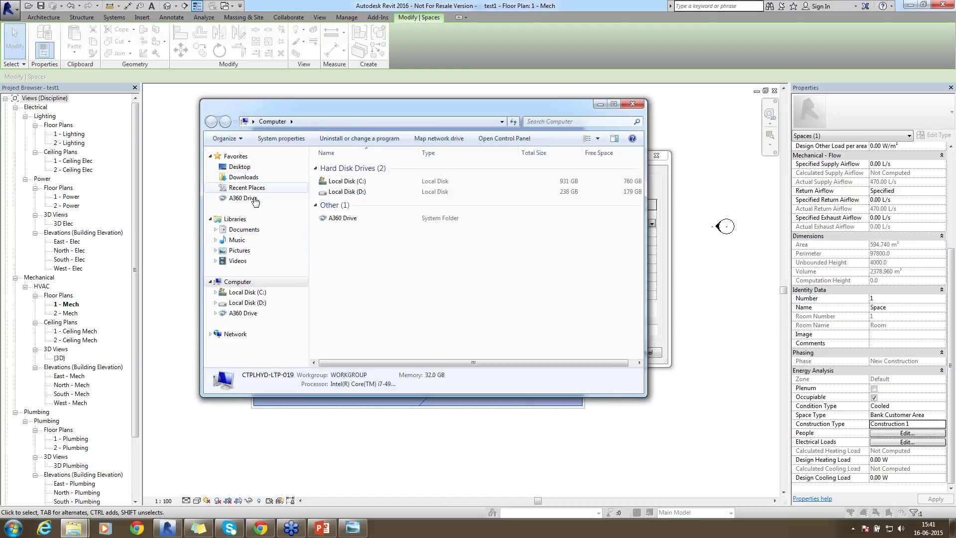
left_click(256, 295)
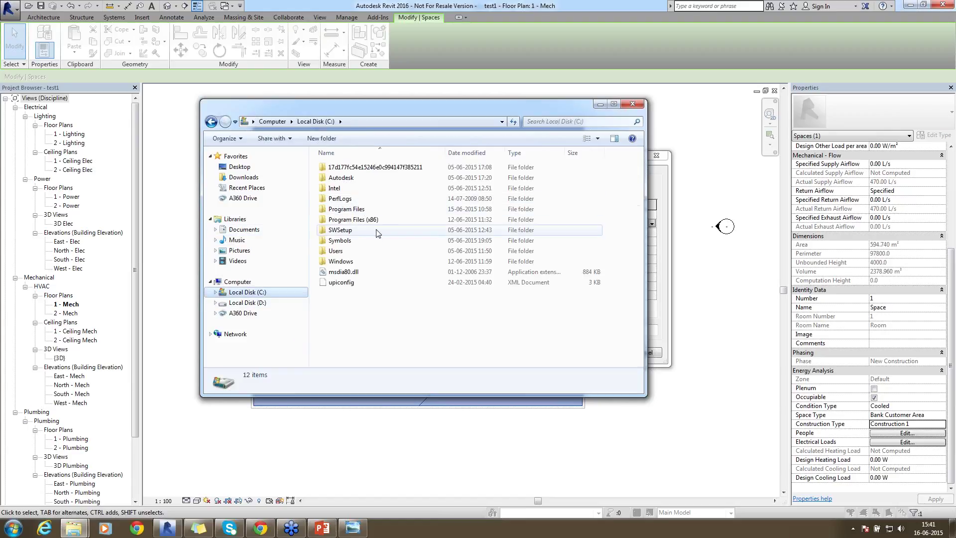
left_click(368, 121)
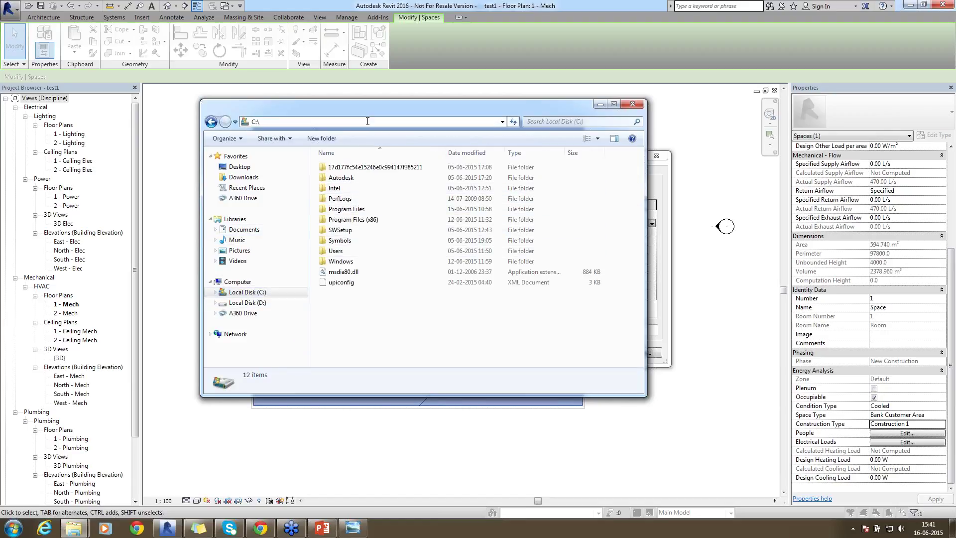
type("PRO")
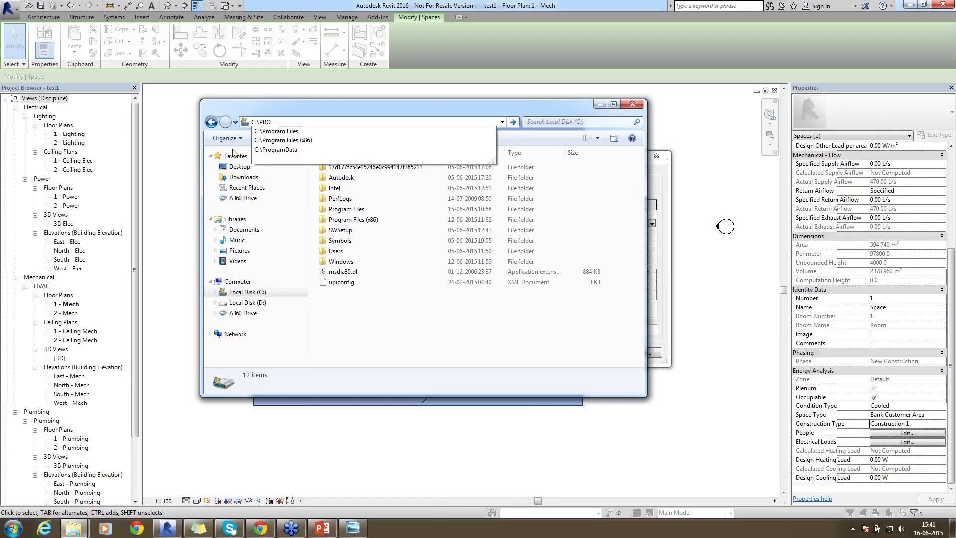
left_click(273, 151)
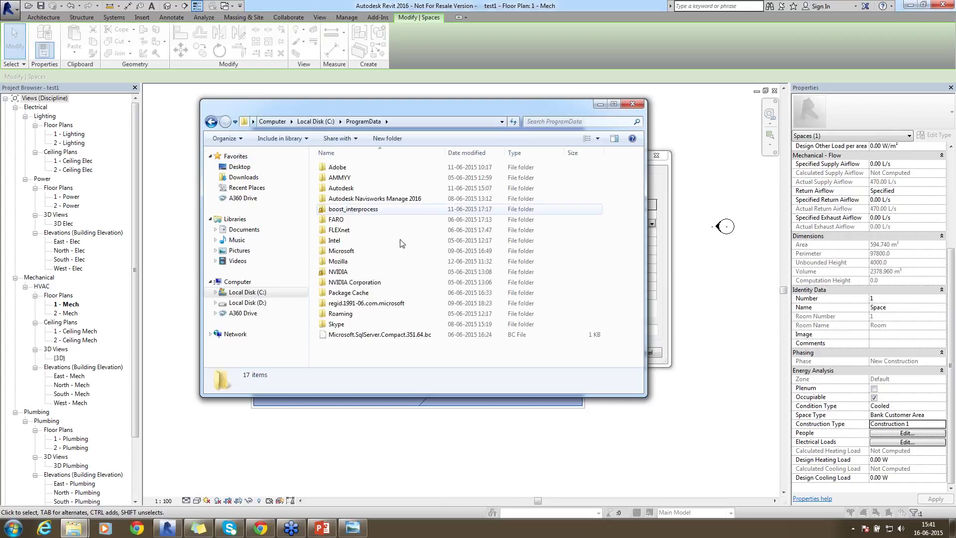
double_click(392, 108)
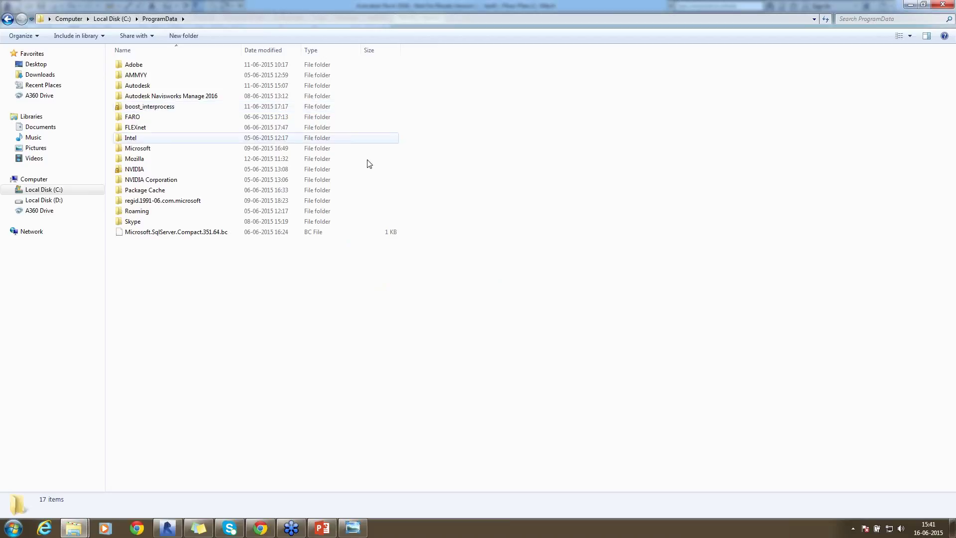
double_click(152, 86)
- Look through the contents of the Revit and RVT 2016 folders, then return to the Autodesk folder
scroll(165, 201, "down", 4)
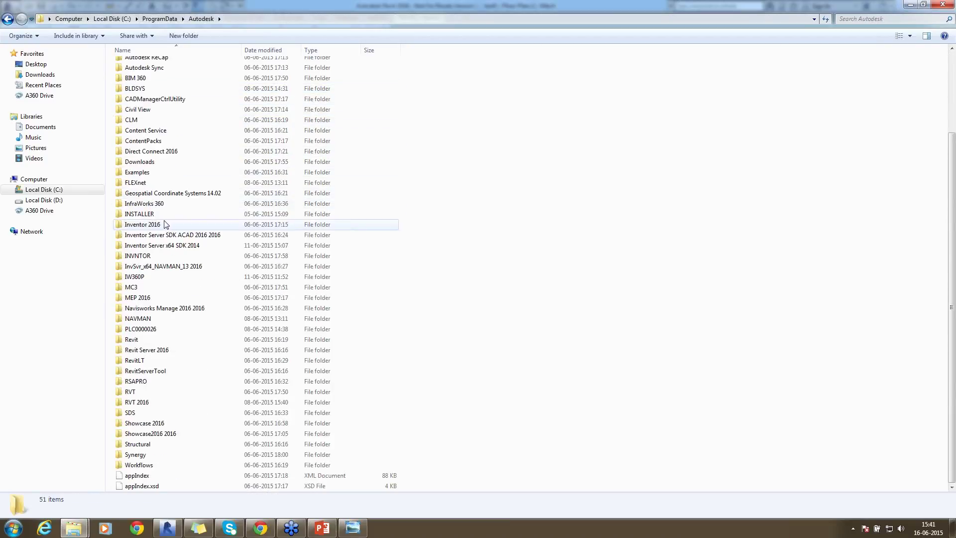
scroll(166, 226, "up", 4)
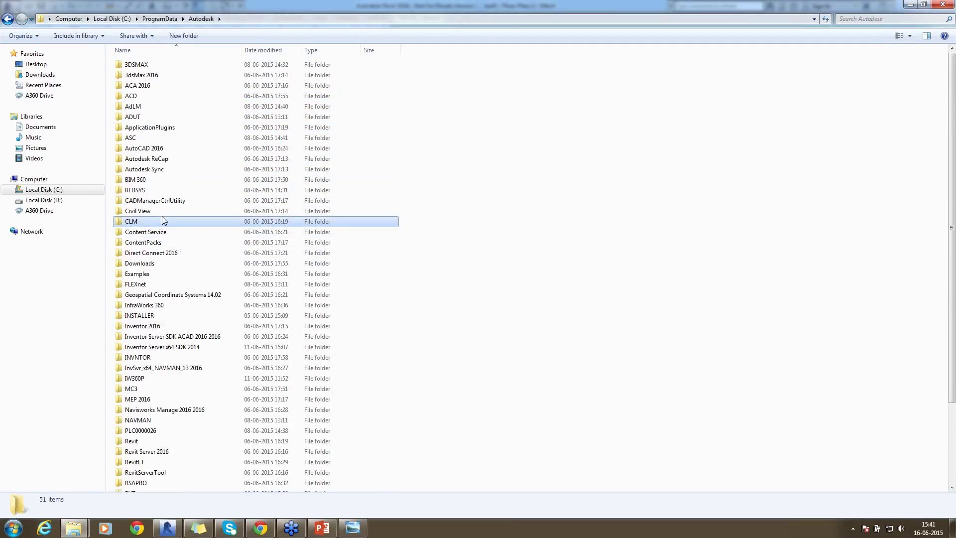
key("r")
key("Down")
key("Down")
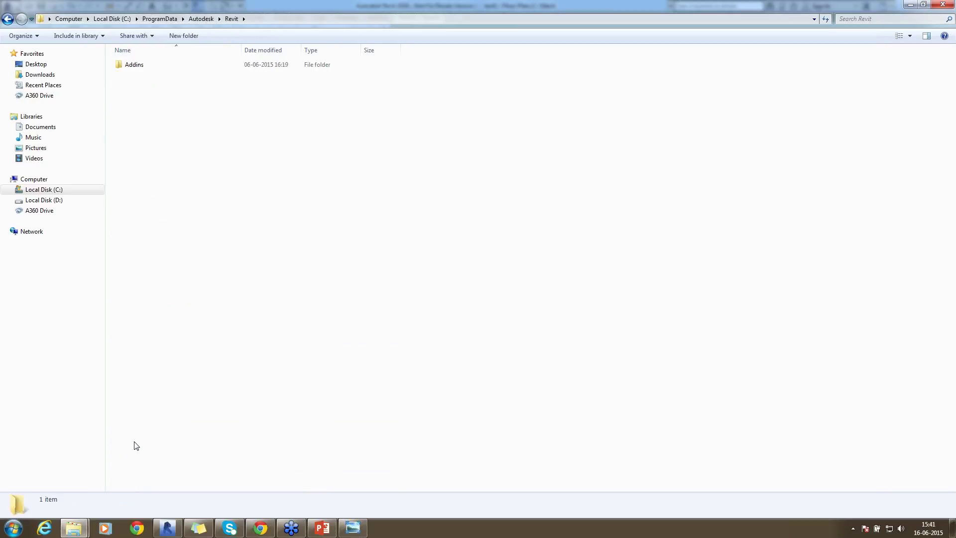
key("BackSpace")
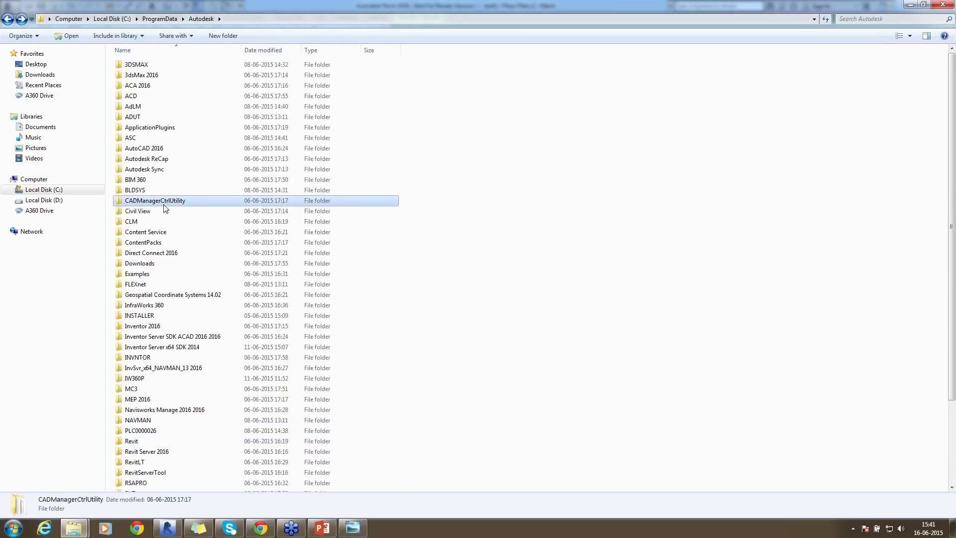
scroll(169, 219, "down", 3)
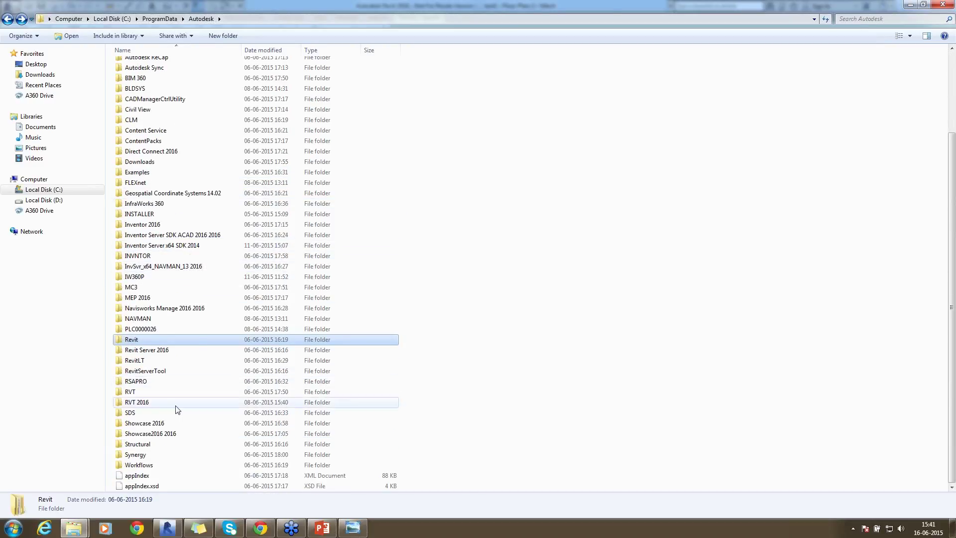
double_click(140, 403)
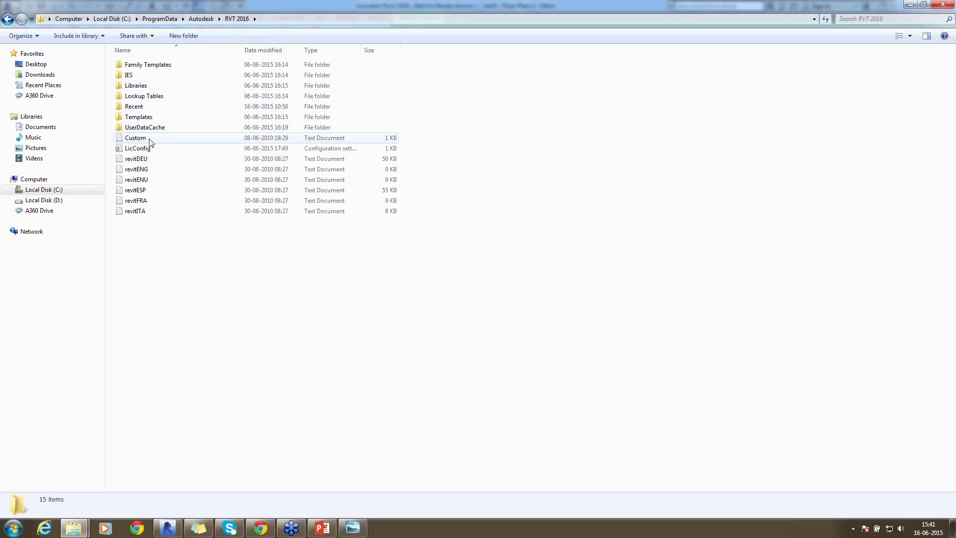
left_click(8, 24)
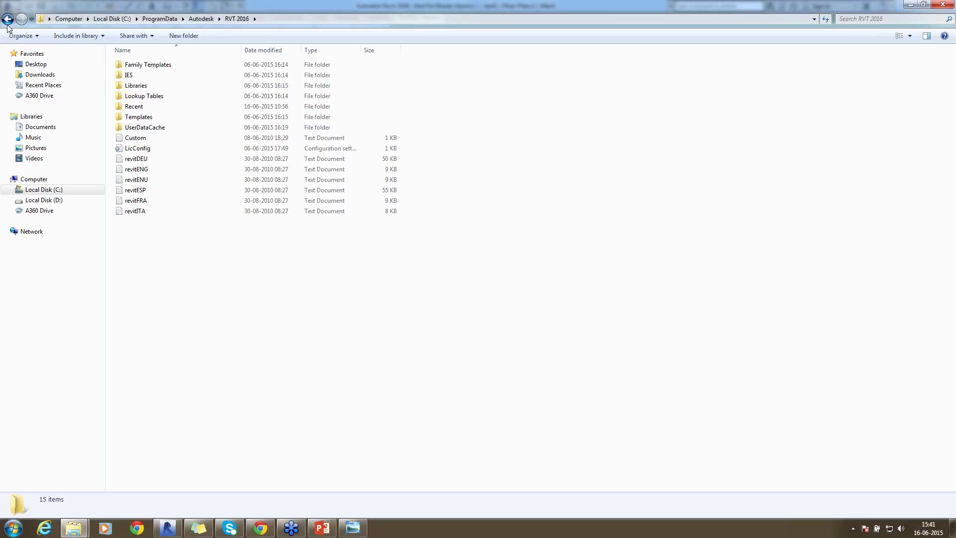
- Search the Autodesk folder for files and folders matching "Construc"
mouse_move(217, 362)
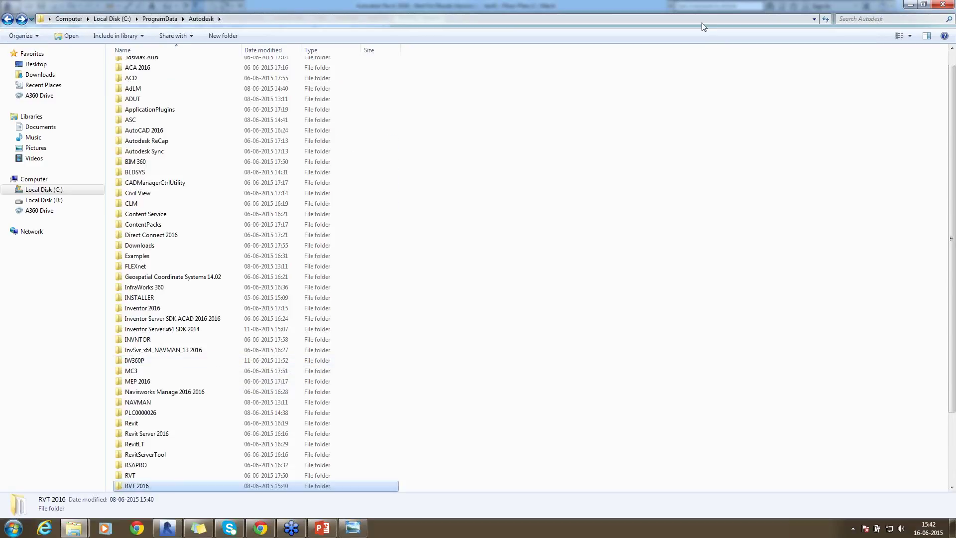
left_click(877, 19)
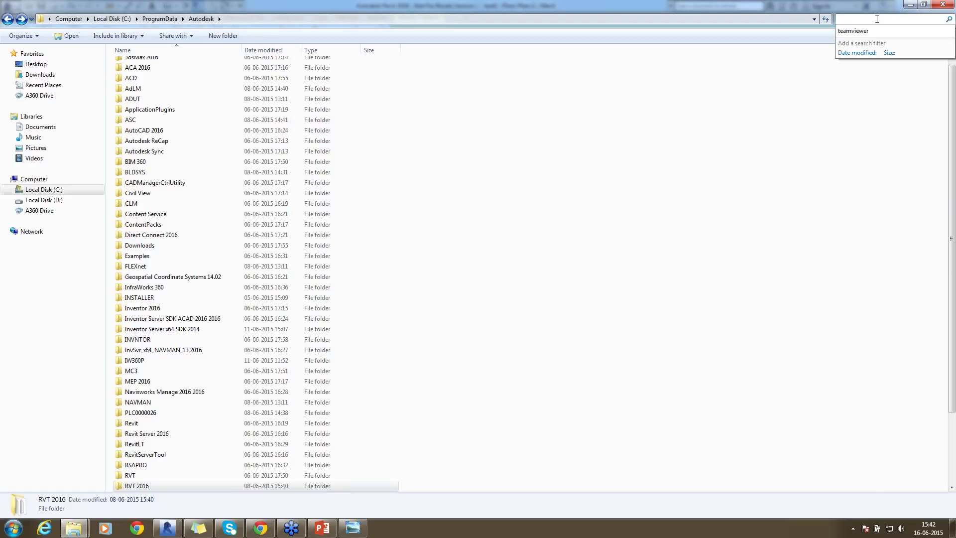
type("CON")
key("BackSpace")
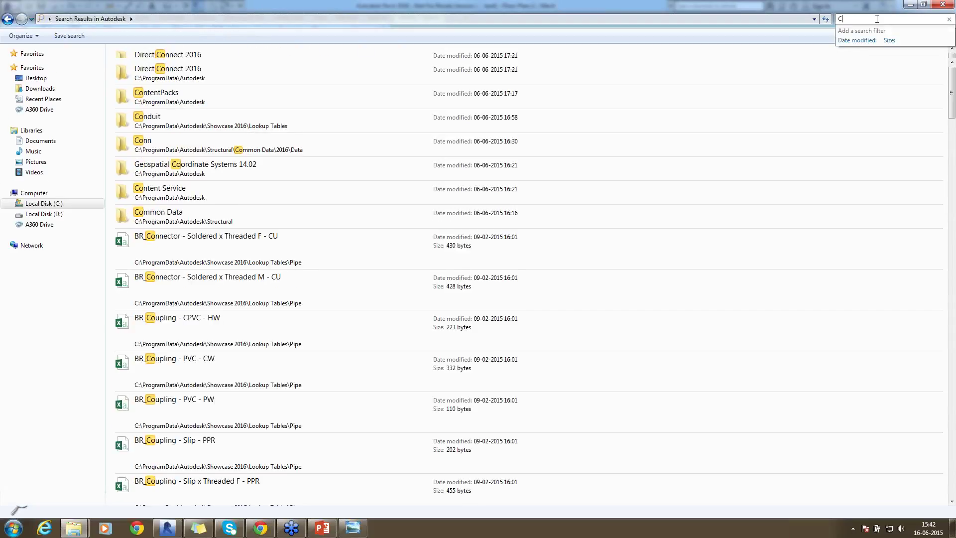
type("onstrucc")
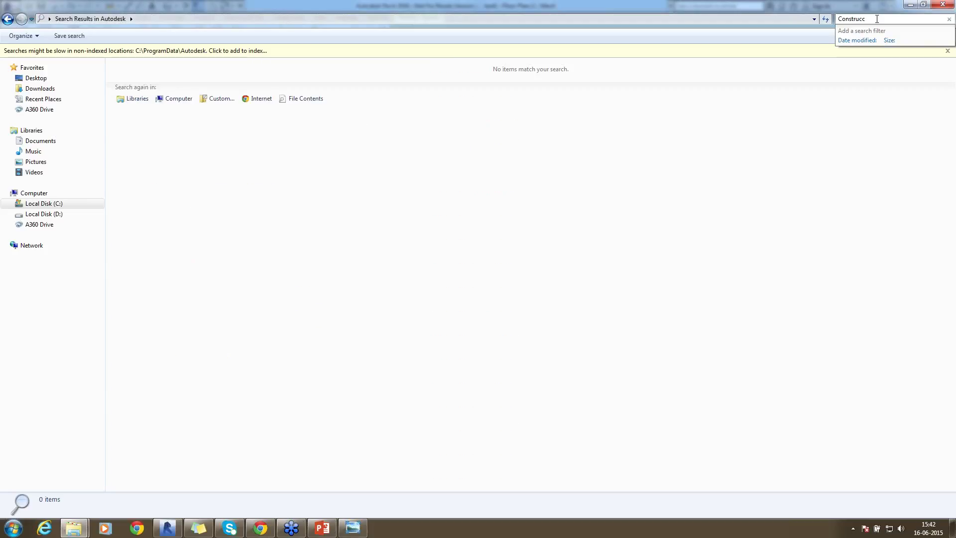
key("BackSpace")
key("BackSpace")
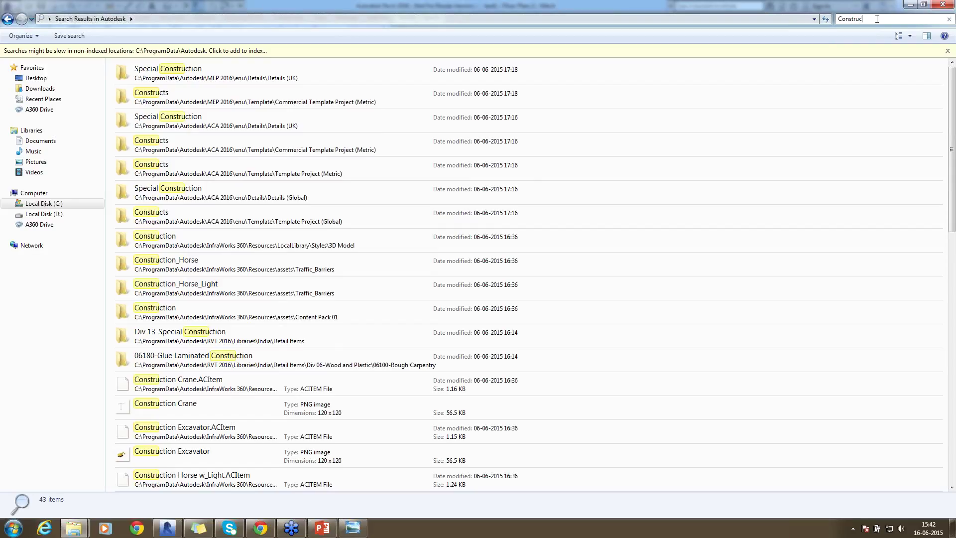
- Search the Autodesk folder for "Construction" and return to the Construction Type settings in Revit
type("tion")
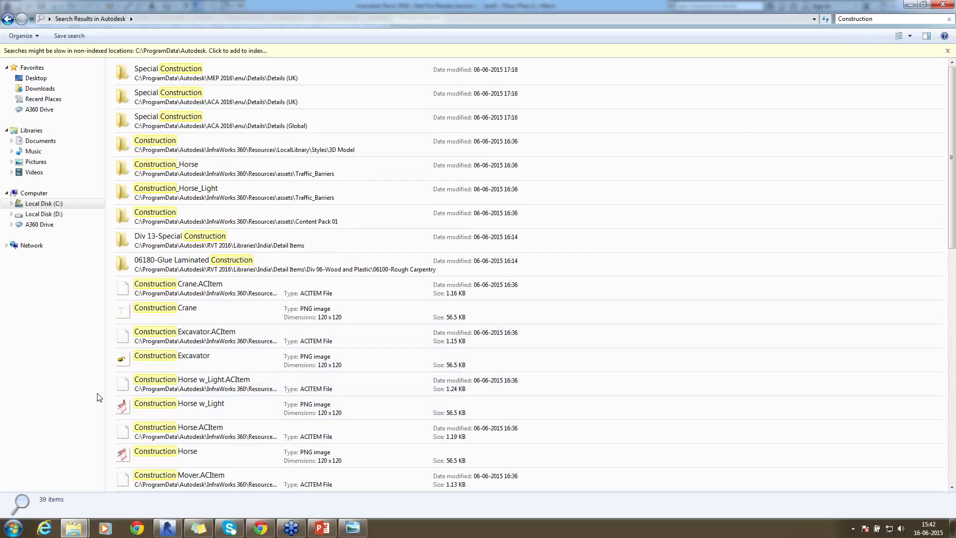
left_click(908, 6)
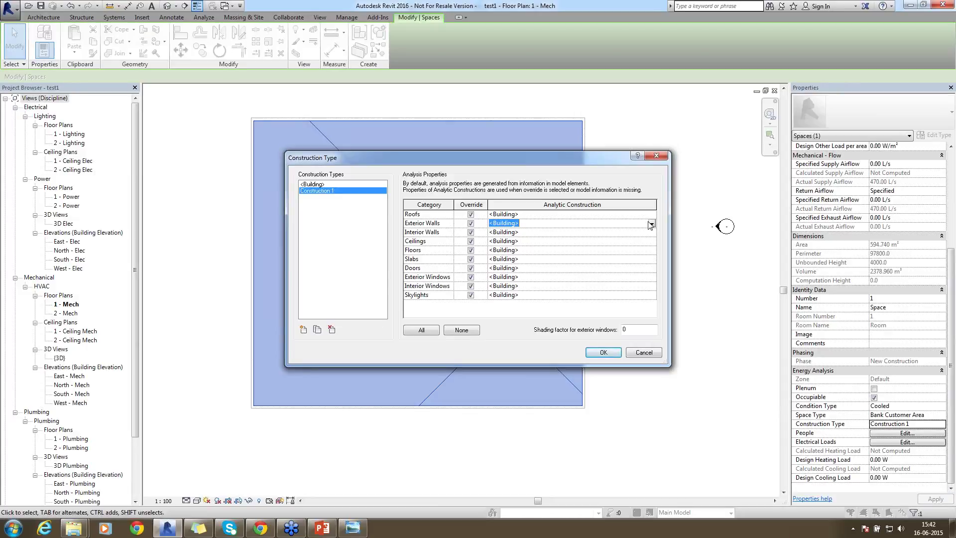
left_click(610, 357)
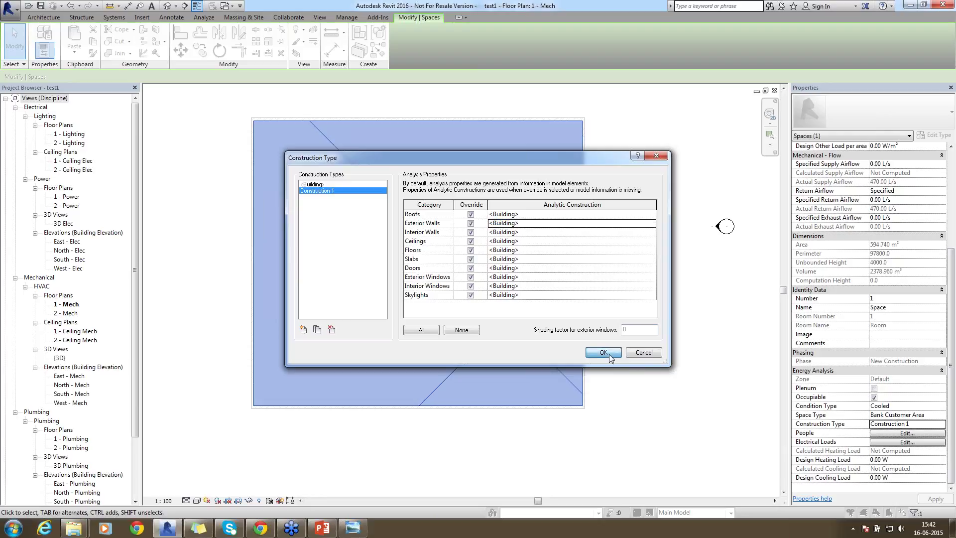
- For Construction 1, assign Flat roof - A to the roofs and Standard wall construction - B to the exterior walls
left_click(654, 214)
left_click(651, 214)
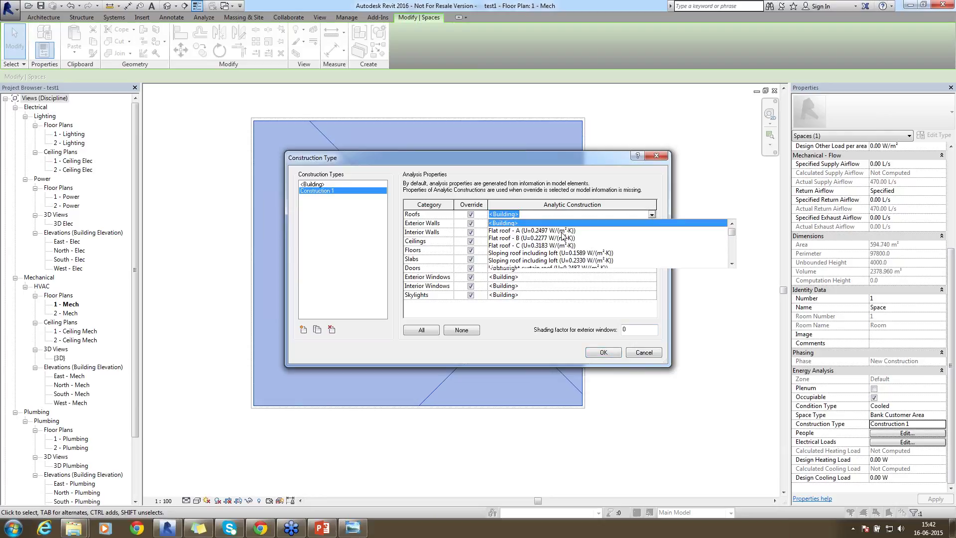
left_click(562, 232)
left_click(635, 224)
left_click(651, 223)
left_click(572, 254)
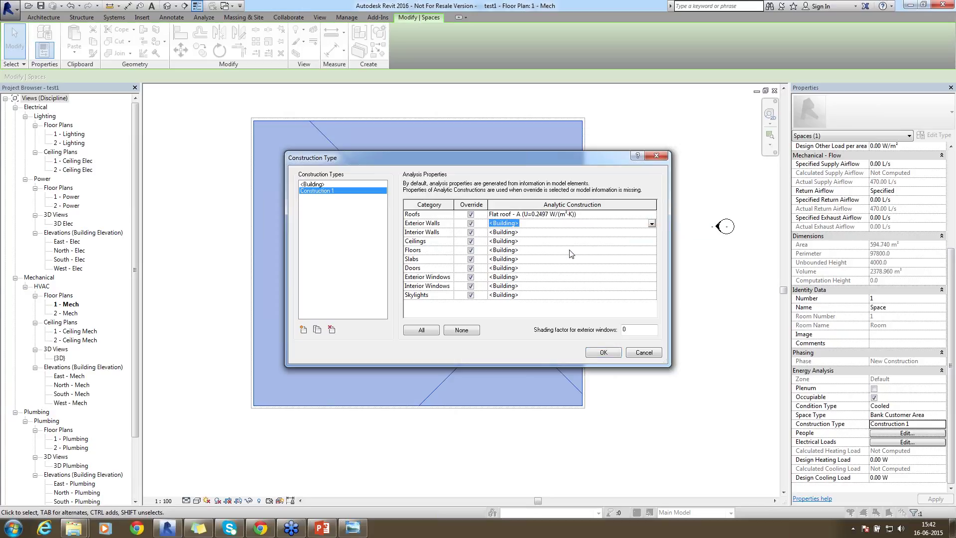
- Assign light plaster, heavy concrete block, light plaster to the interior walls and Carpeted 4 in reinforced-concrete ceiling to the ceilings
left_click(653, 232)
left_click(651, 232)
left_click(637, 254)
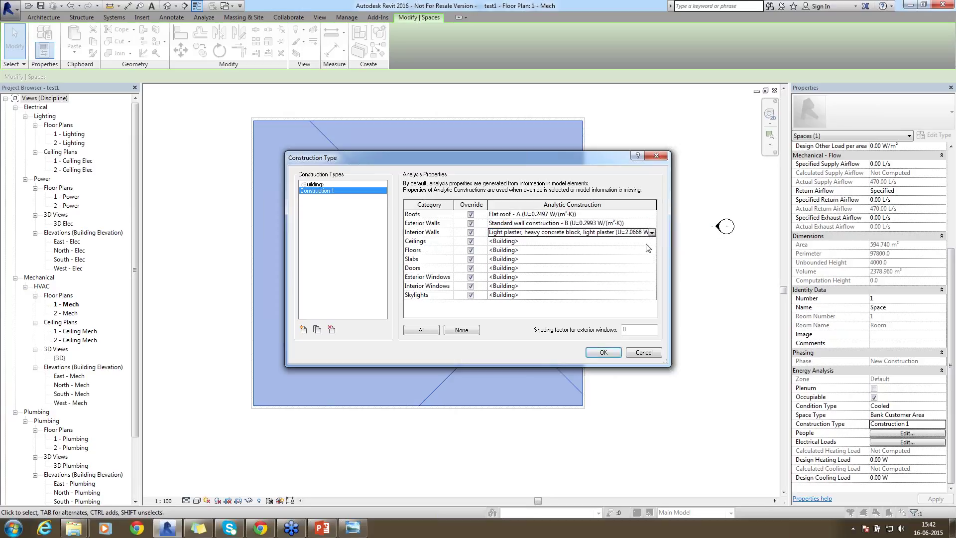
left_click(649, 241)
left_click(651, 241)
left_click(598, 275)
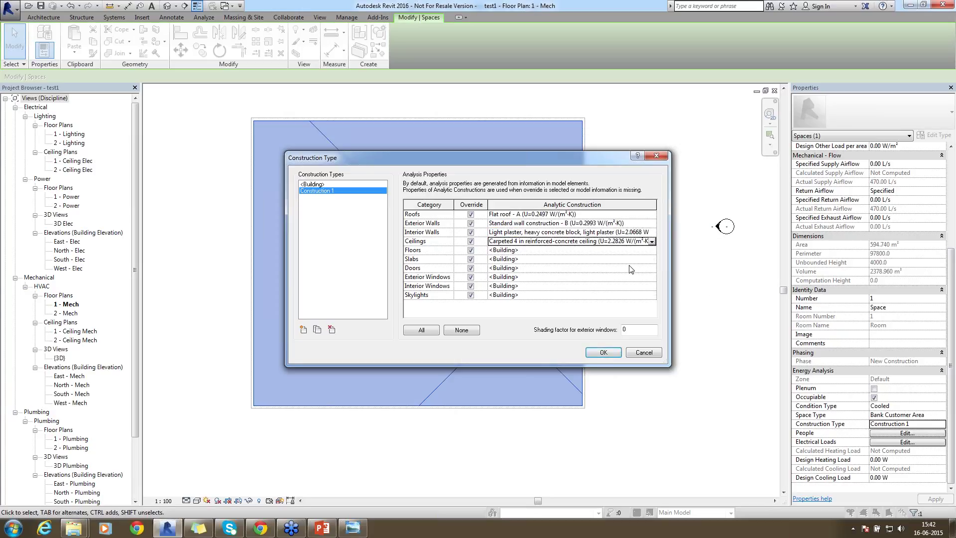
- Assign Timber flooring, batting, gypsum to the floors and Solid-ground floor to the slabs
left_click(652, 251)
left_click(651, 250)
left_click(544, 288)
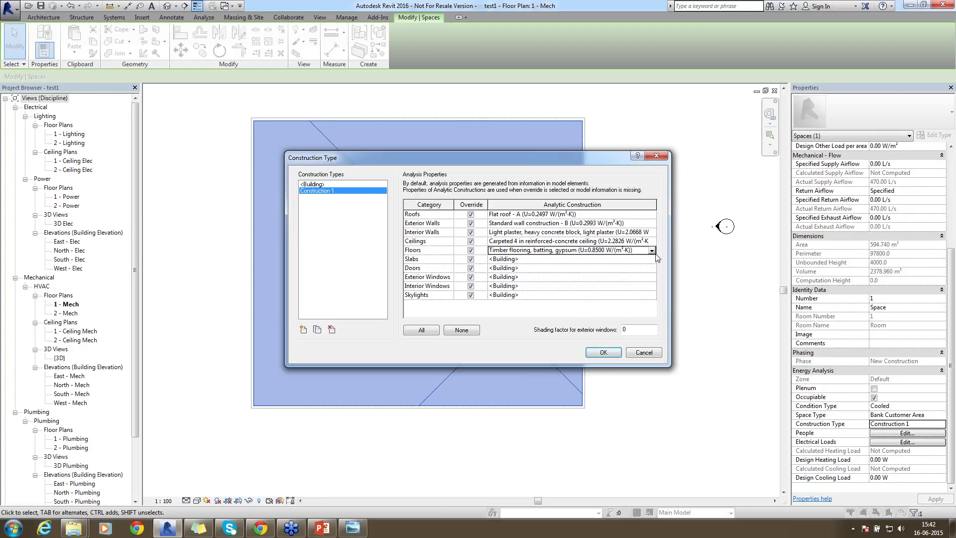
left_click(653, 259)
left_click(651, 259)
left_click(608, 290)
- Assign Solid hardwood to the doors and 1/4 in Pilkington single glazing to the exterior windows
left_click(651, 268)
left_click(652, 268)
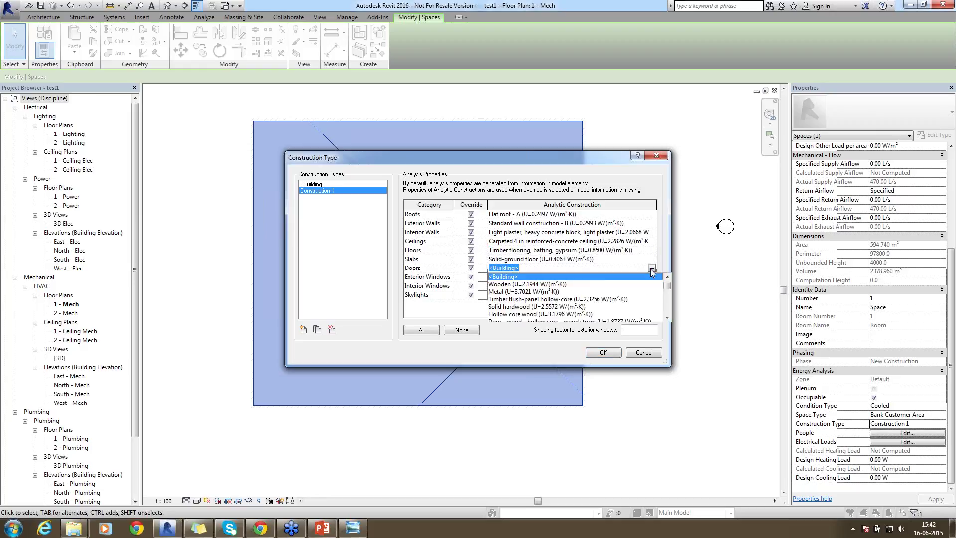
left_click(585, 307)
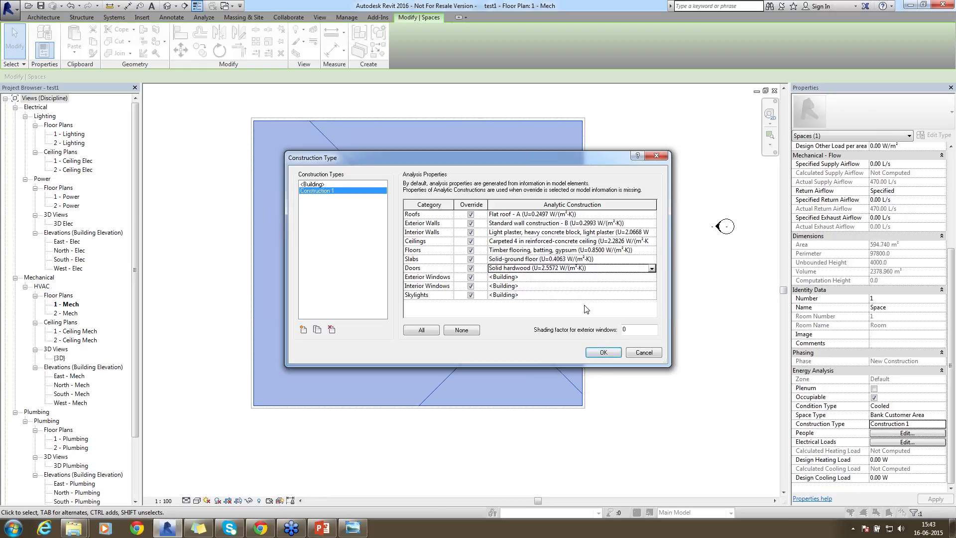
left_click(652, 277)
left_click(652, 277)
left_click(615, 316)
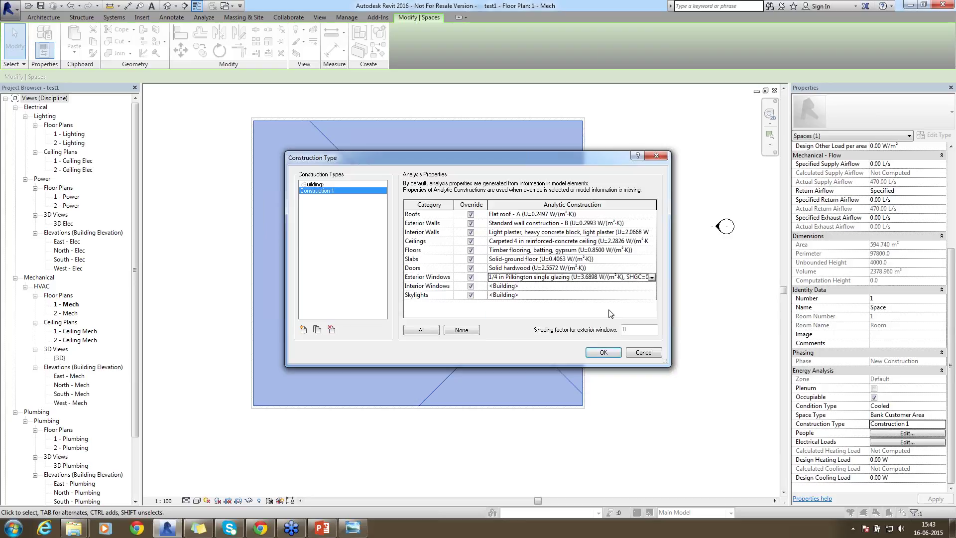
- Assign 1/4 in Pilkington single glazing to the interior windows and 3/8 in single panes with 3/16 in cavity to the skylights, accepting the construction type
left_click(648, 288)
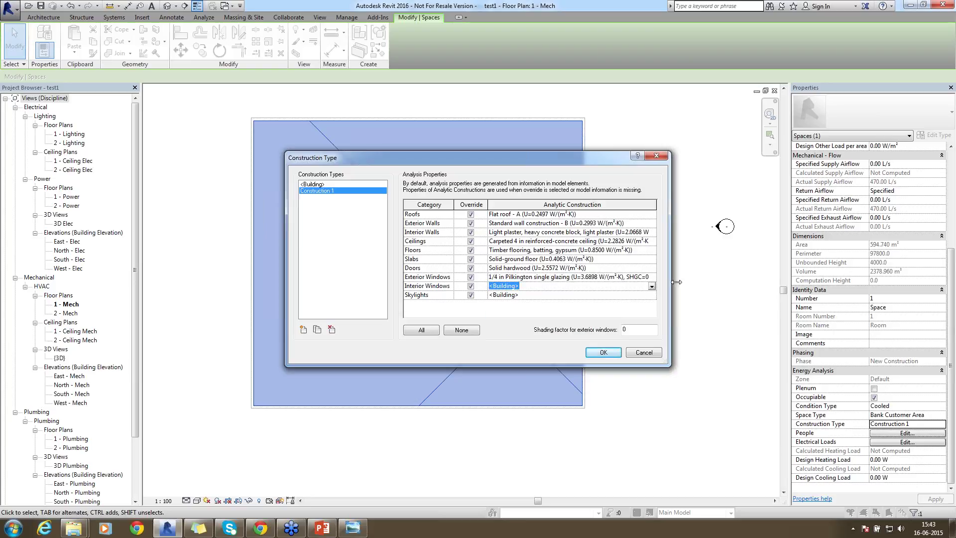
left_click(652, 286)
left_click(511, 324)
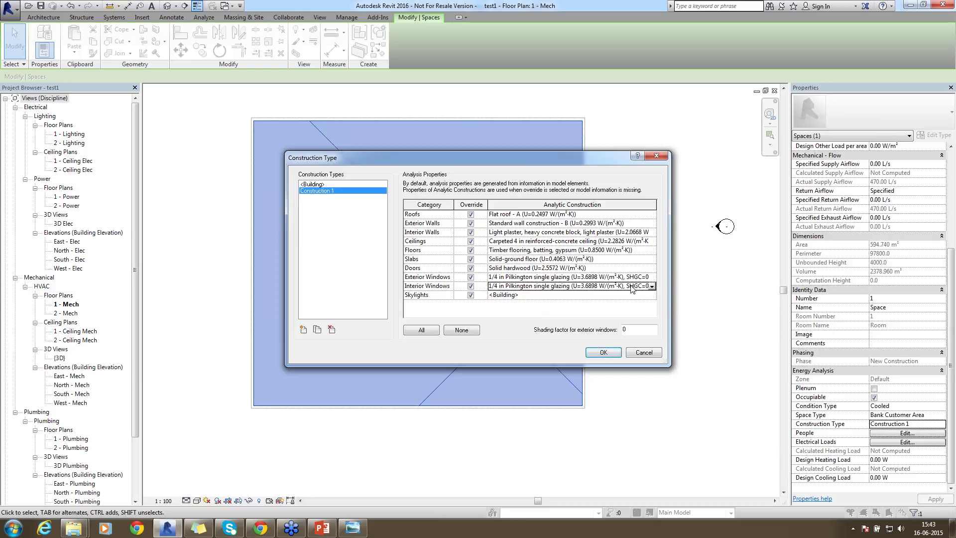
left_click(652, 295)
left_click(652, 295)
left_click(507, 346)
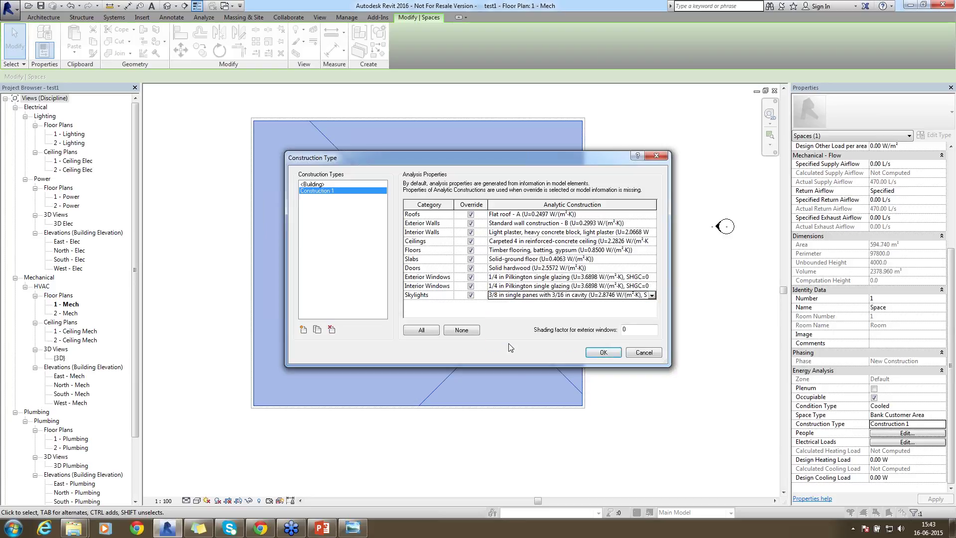
left_click(604, 352)
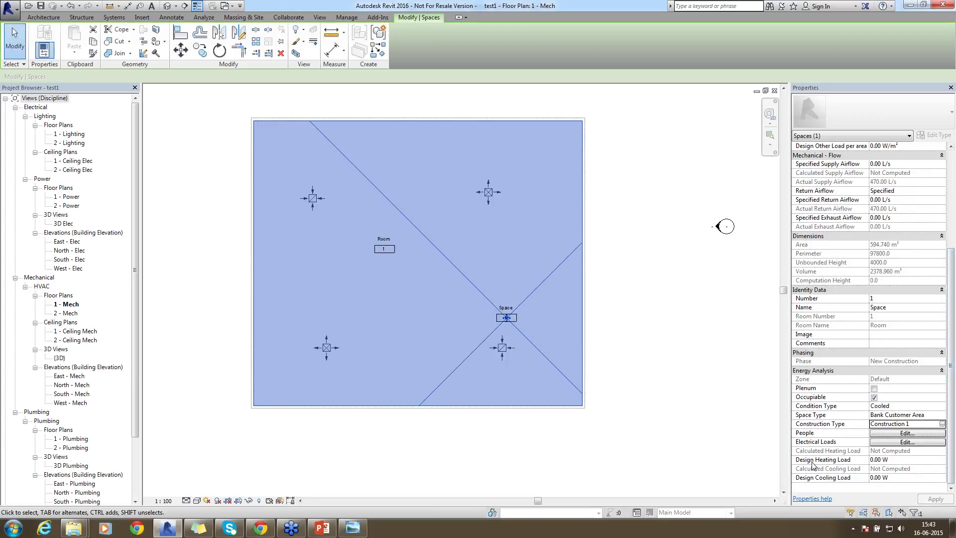
- Try Specified occupancy values in the space's People settings and restore <Default>
left_click(884, 433)
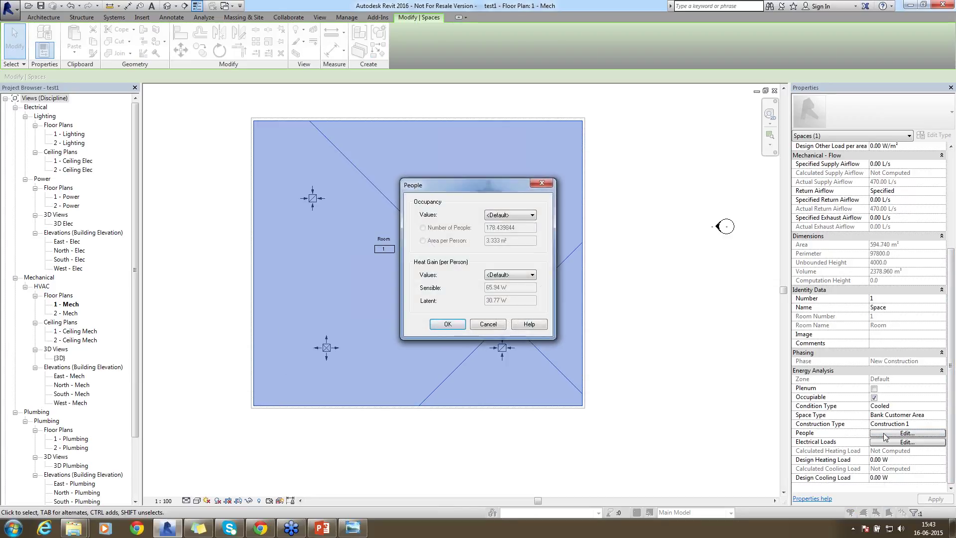
left_click(503, 217)
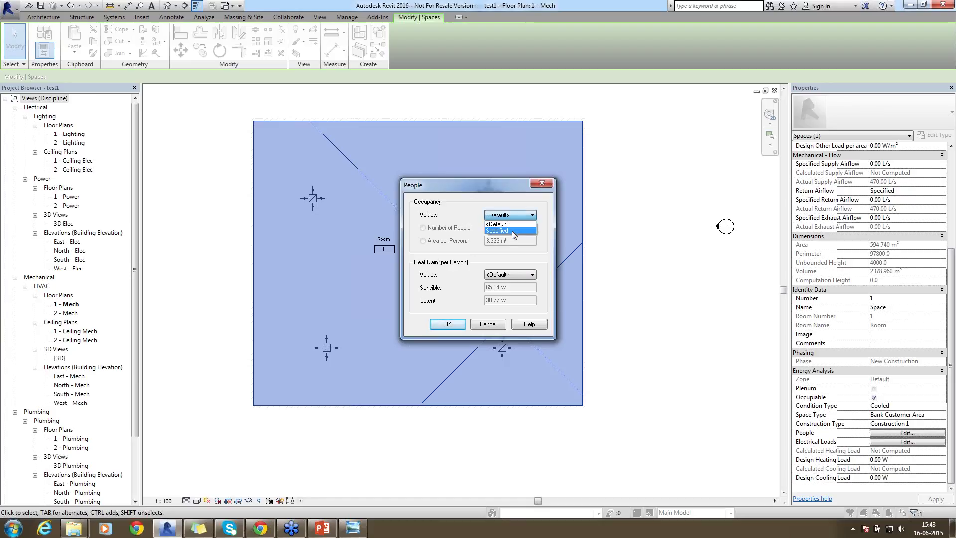
left_click(514, 230)
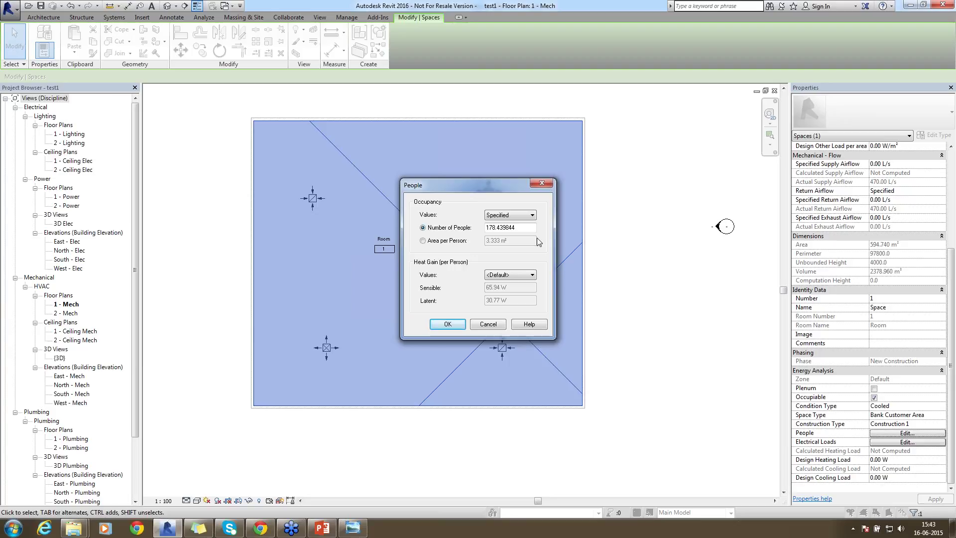
left_click(507, 216)
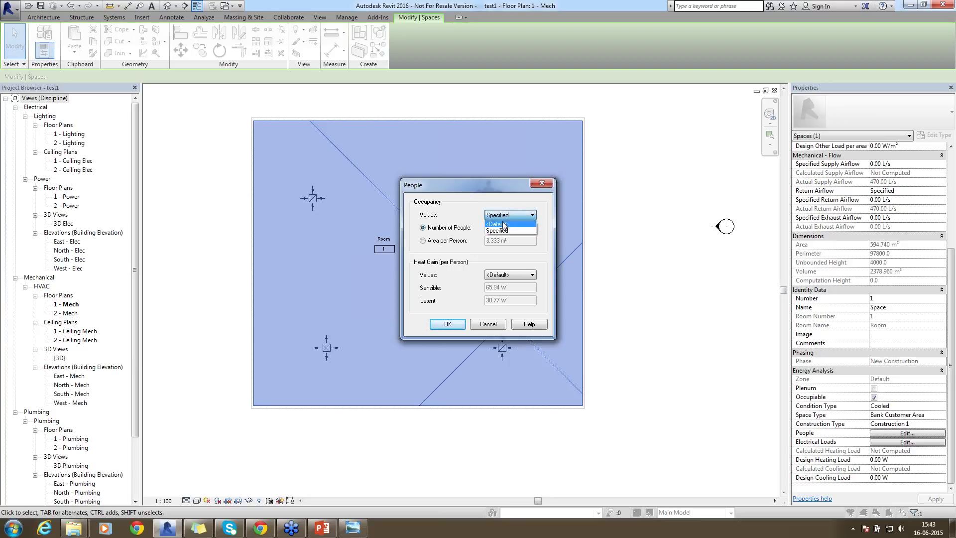
left_click(506, 223)
- Try Specified values for the heat gain per person, restore <Default> and recheck the space's People settings
left_click(511, 275)
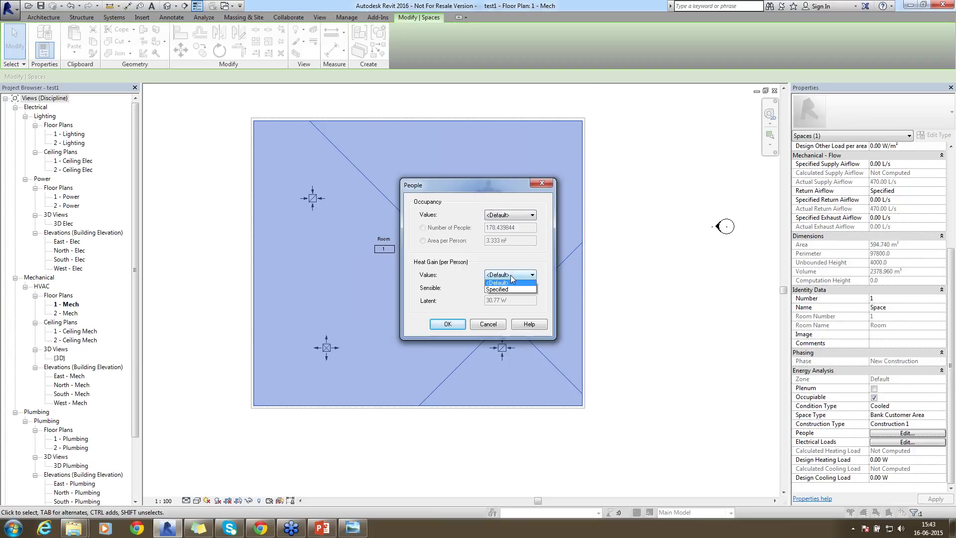
left_click(511, 278)
left_click(512, 277)
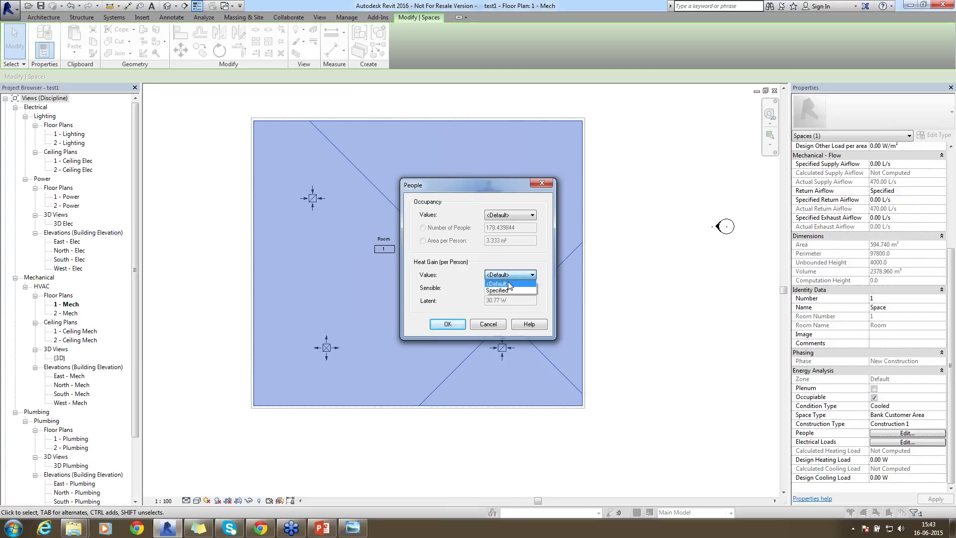
left_click(508, 289)
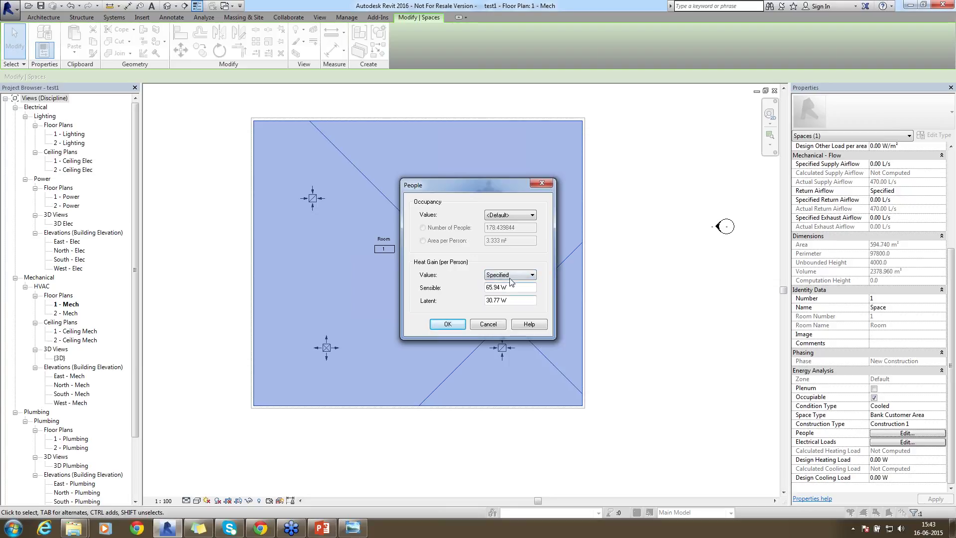
left_click(513, 275)
left_click(508, 282)
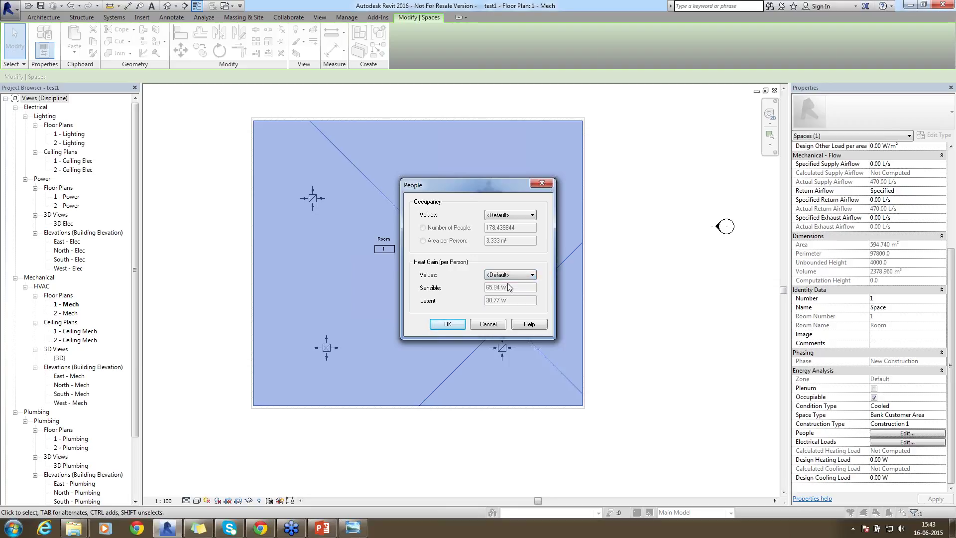
left_click(448, 324)
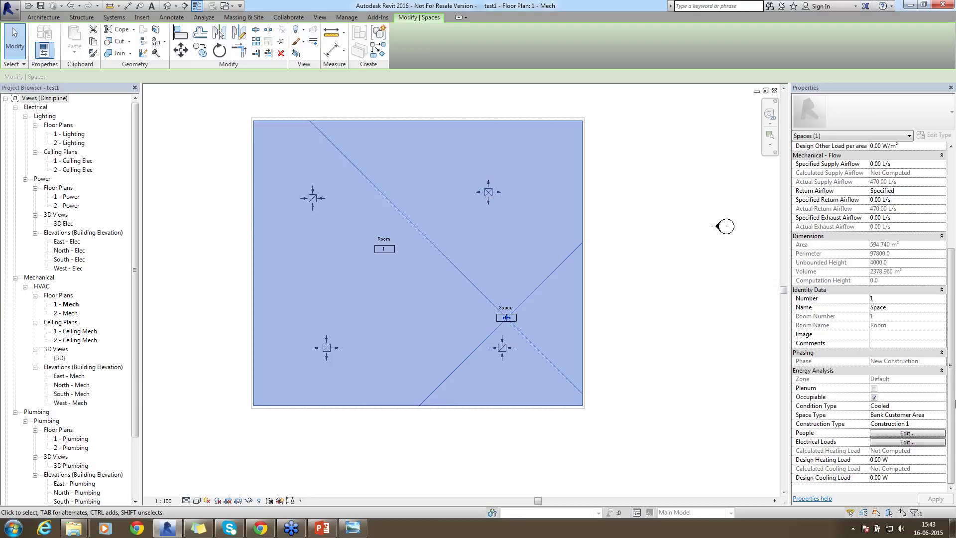
left_click(902, 433)
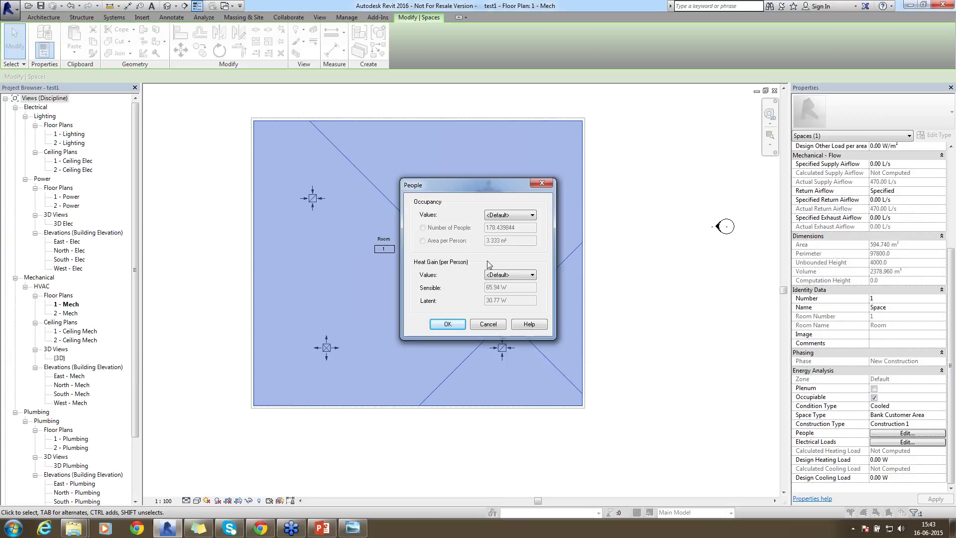
left_click(447, 324)
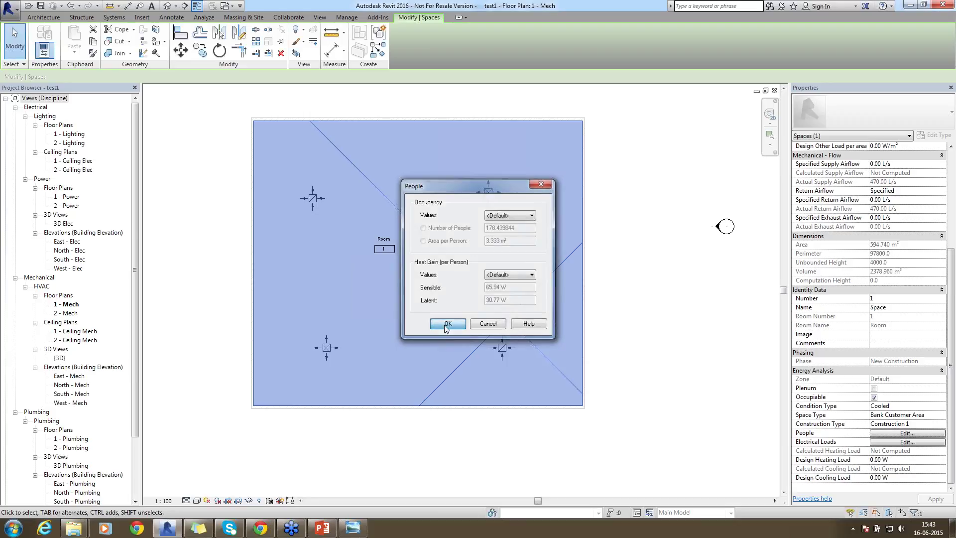
- Set the space's electrical power load values to Specified, defined by load density
left_click(900, 442)
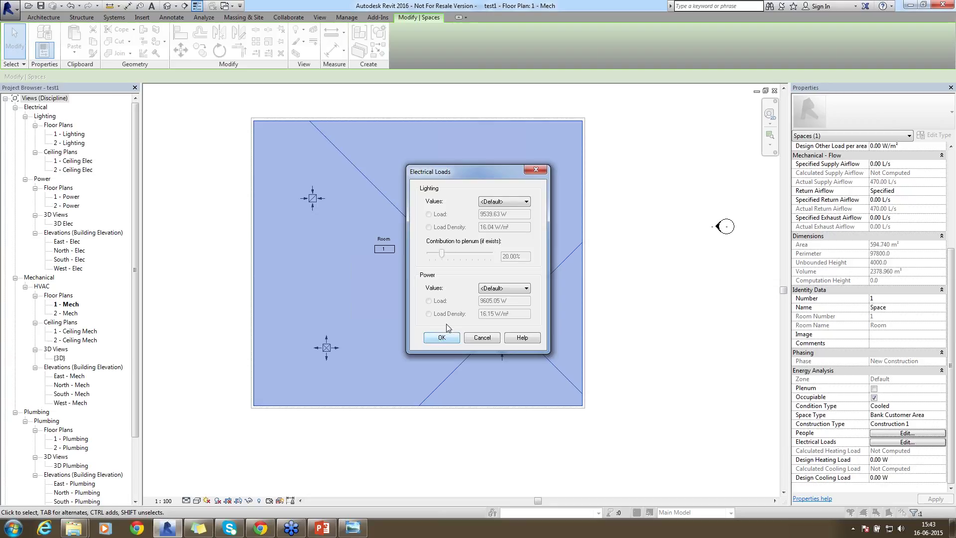
left_click(511, 288)
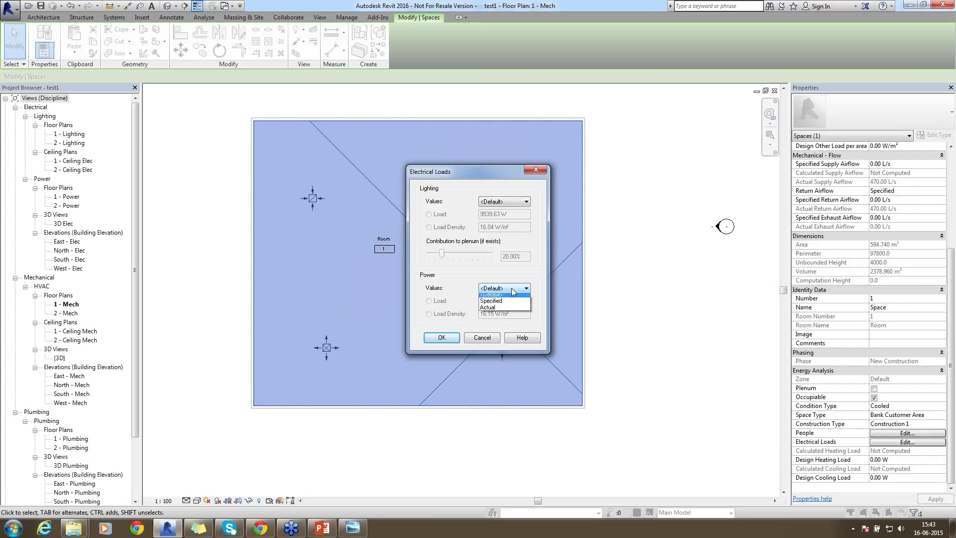
left_click(500, 303)
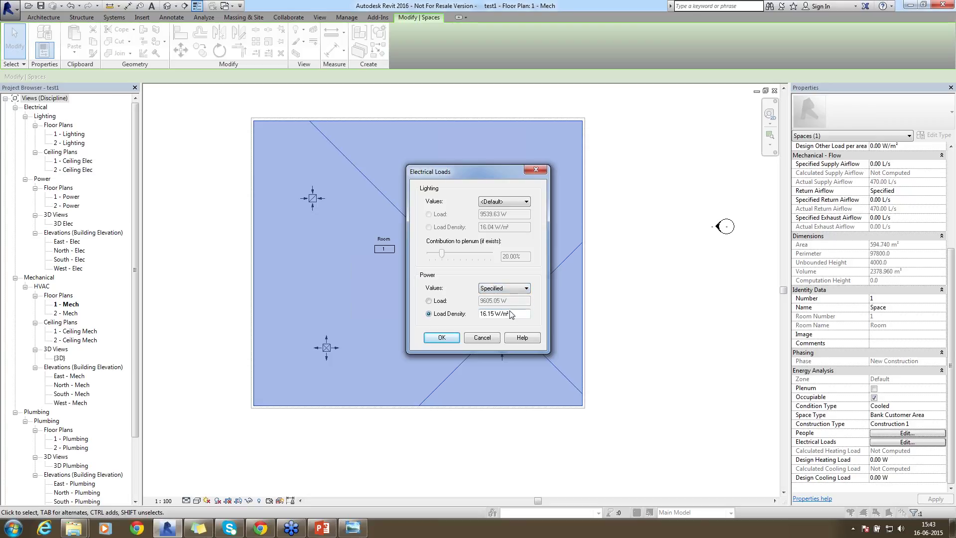
left_click(430, 301)
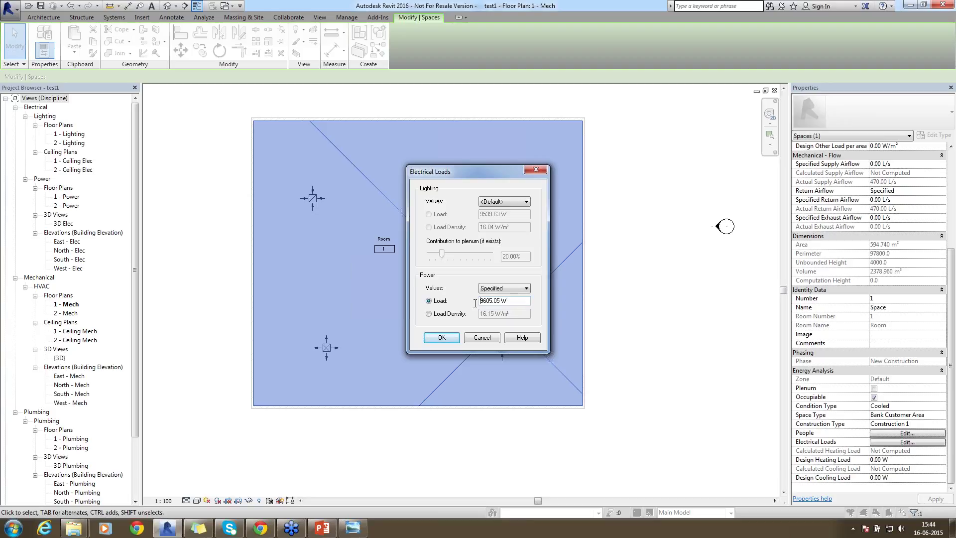
left_click(461, 315)
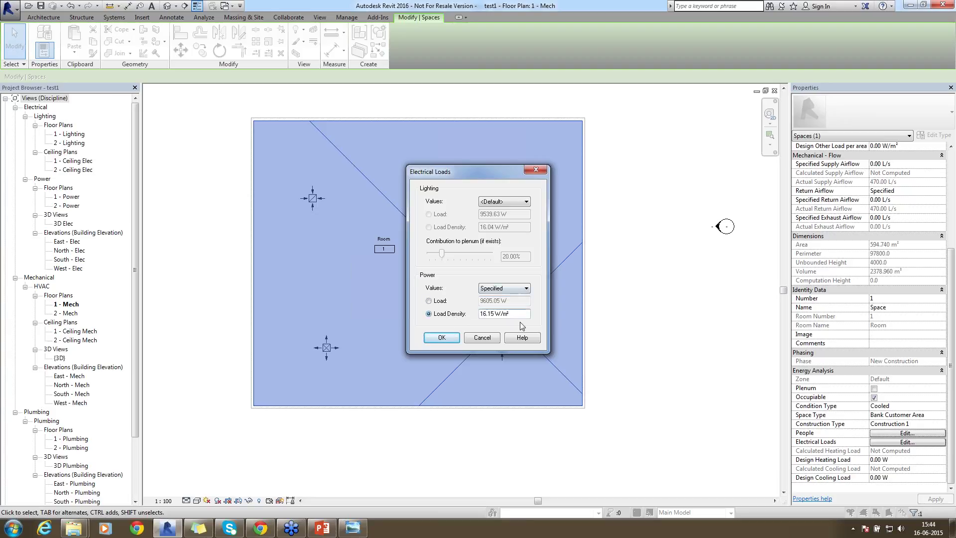
left_click(441, 337)
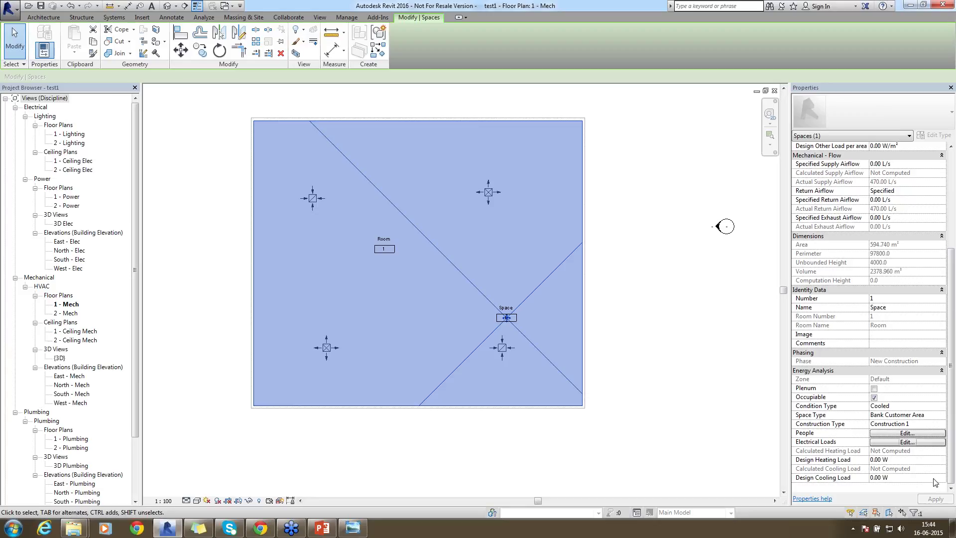
- Deselect the space and open the Heating and Cooling Loads analysis settings
left_click(623, 171)
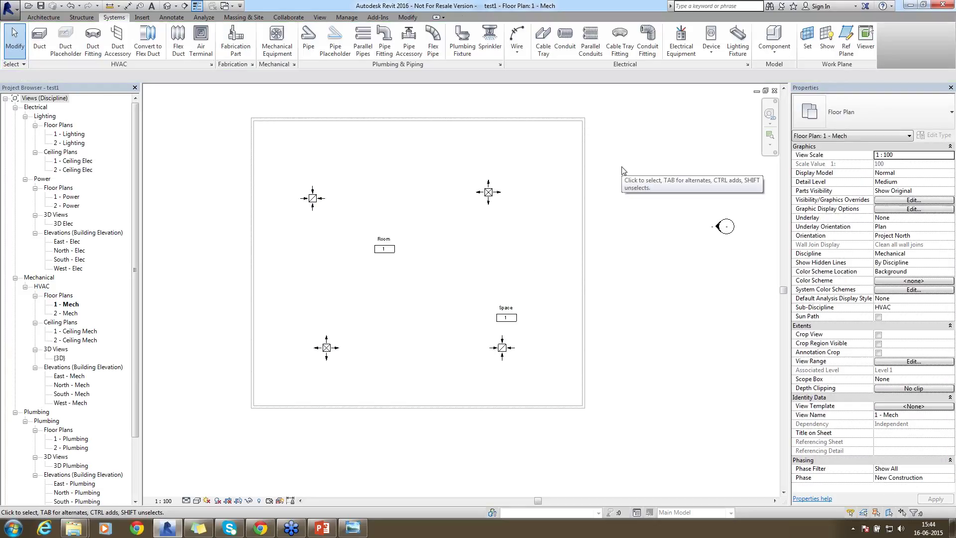
left_click(205, 18)
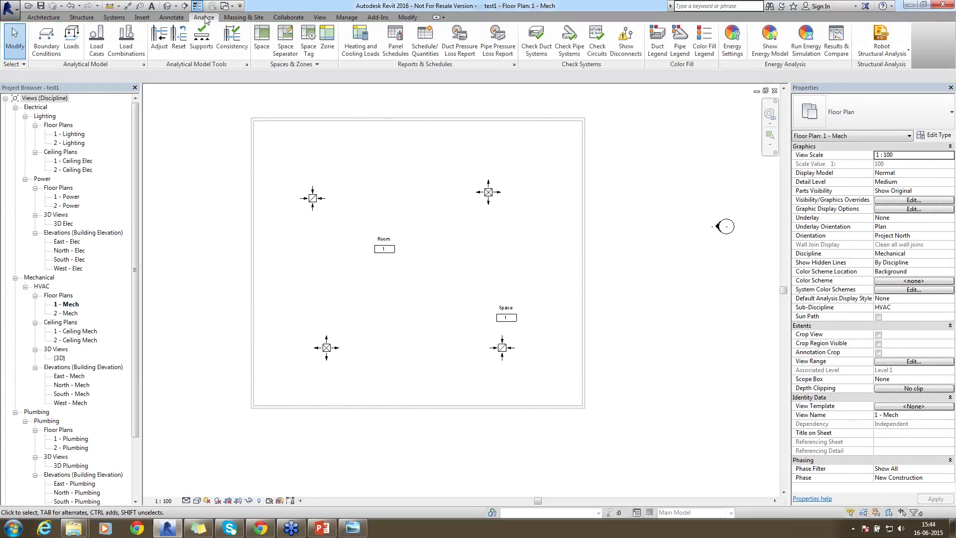
left_click(365, 52)
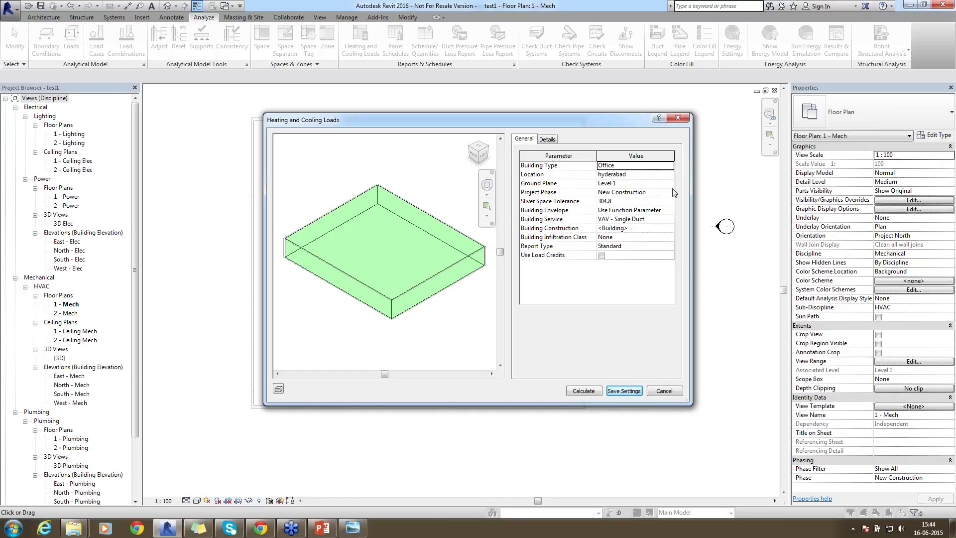
- Review the project phase, sliver space tolerance and building construction settings in the general load parameters
left_click(669, 192)
left_click(656, 192)
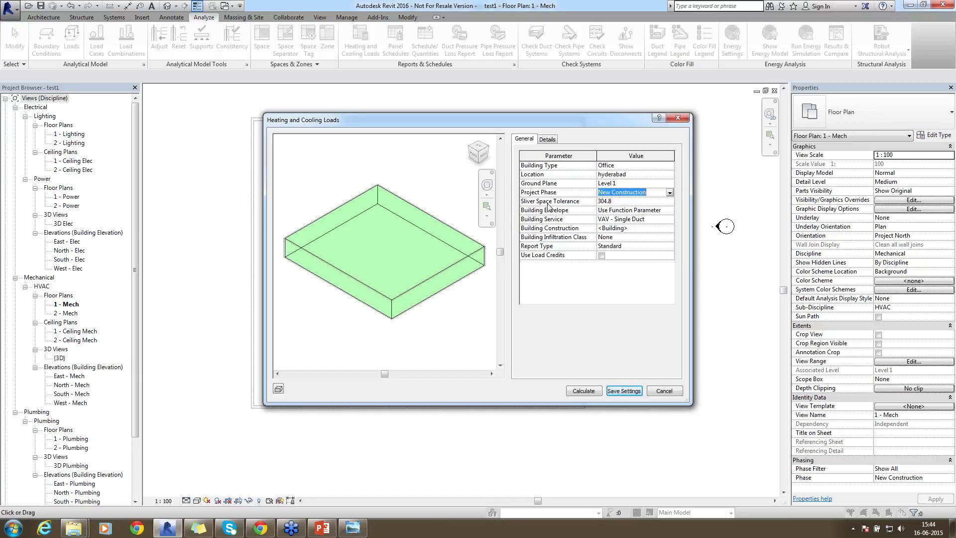
left_click(632, 201)
left_click(632, 201)
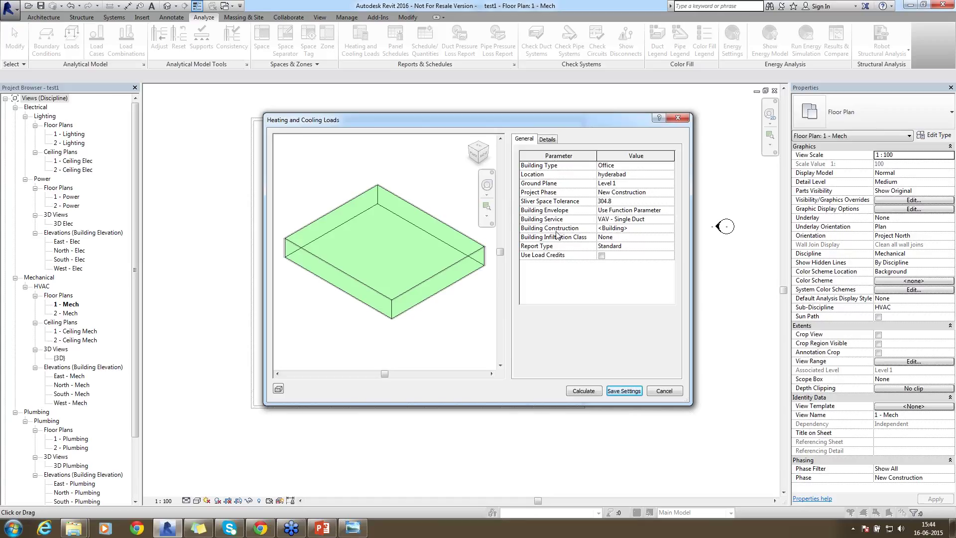
left_click(674, 229)
left_click(674, 229)
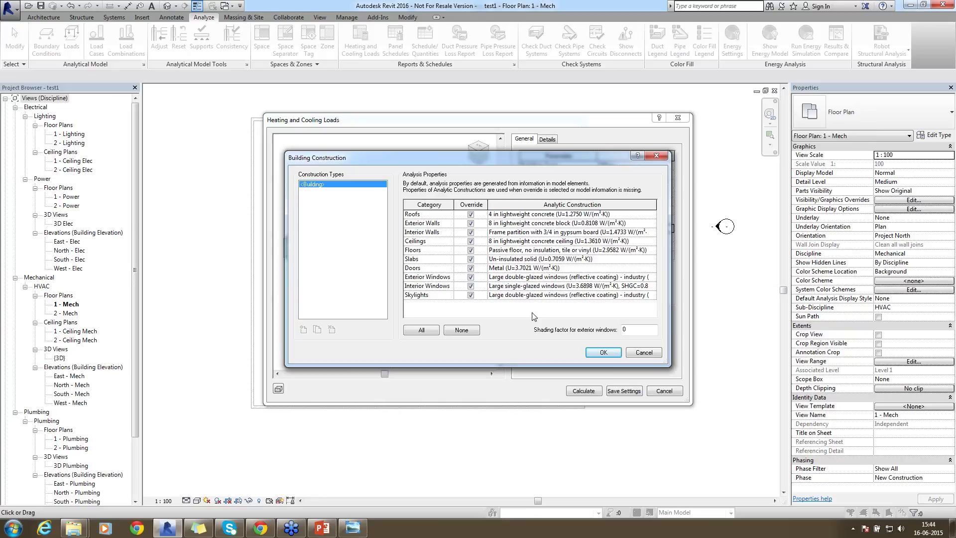
left_click(603, 353)
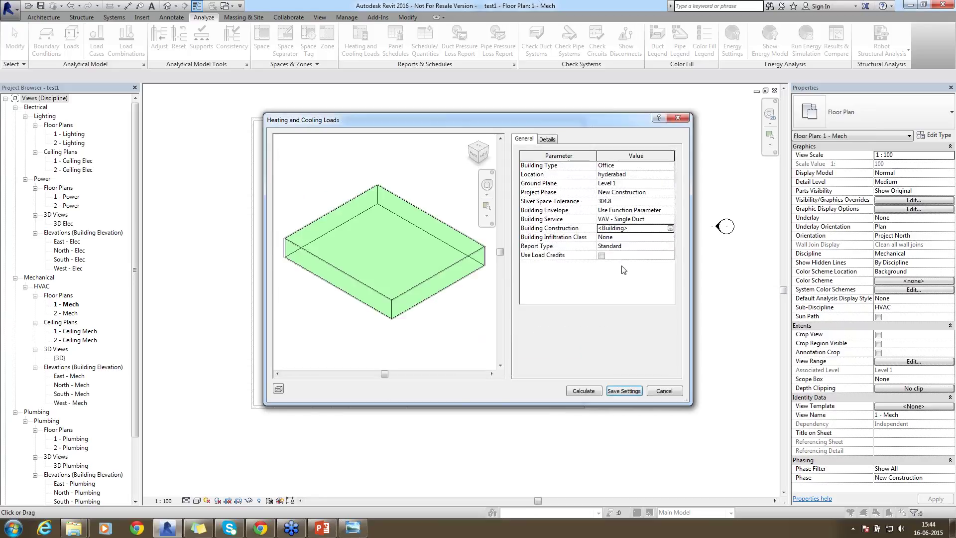
- Set the Building Infiltration Class to Tight and enable Use Load Credits
left_click(670, 239)
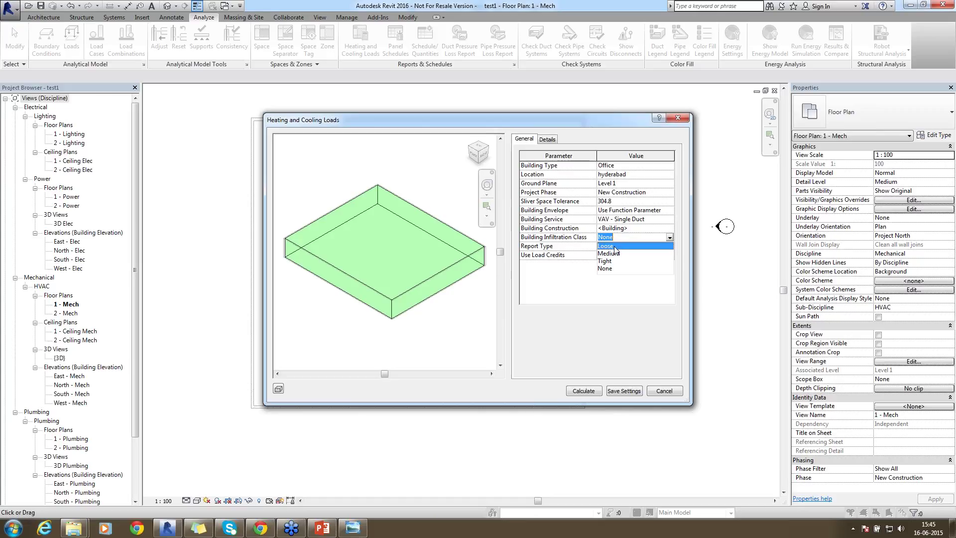
left_click(615, 246)
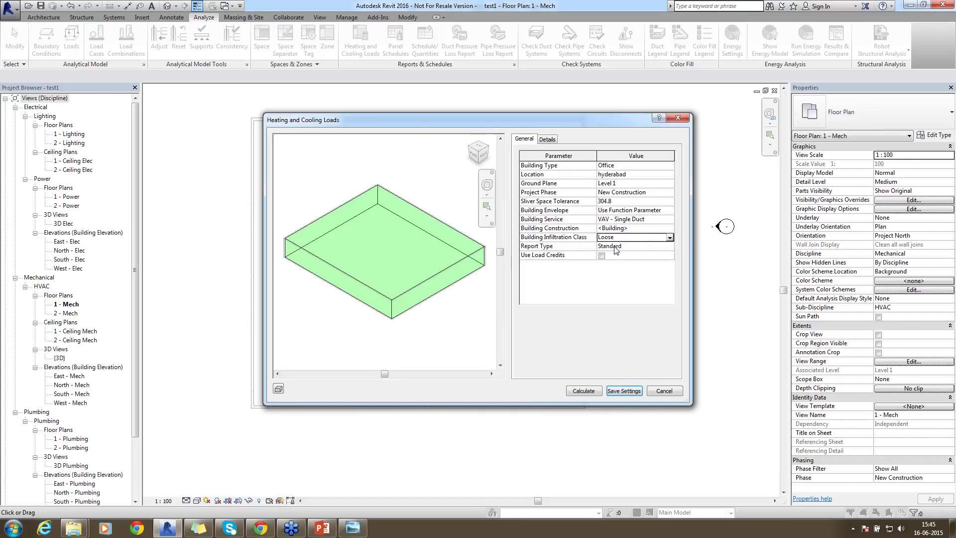
left_click(670, 237)
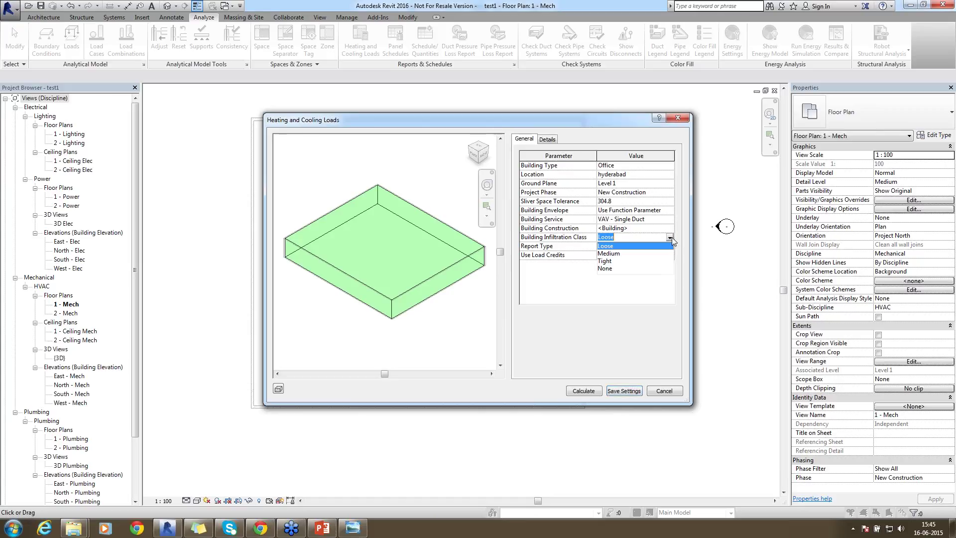
left_click(633, 254)
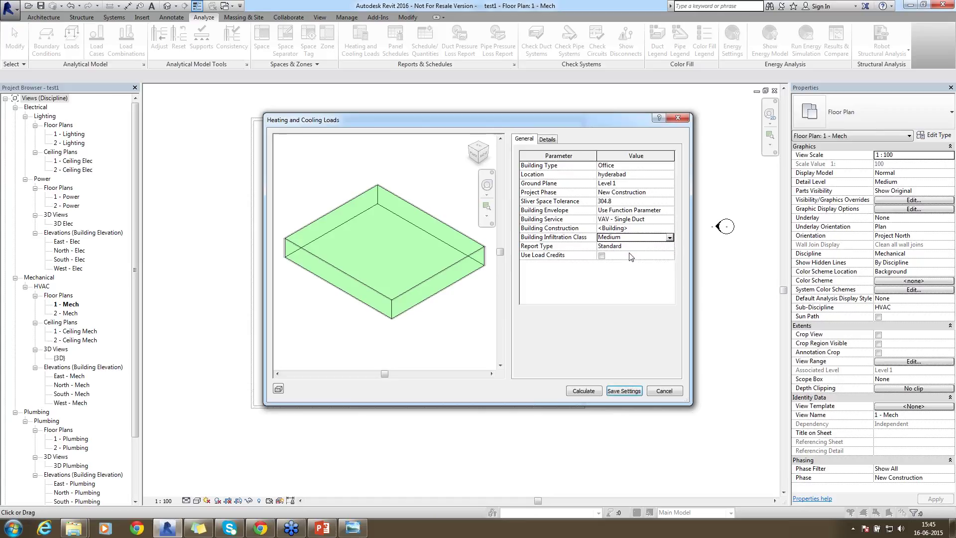
left_click(670, 237)
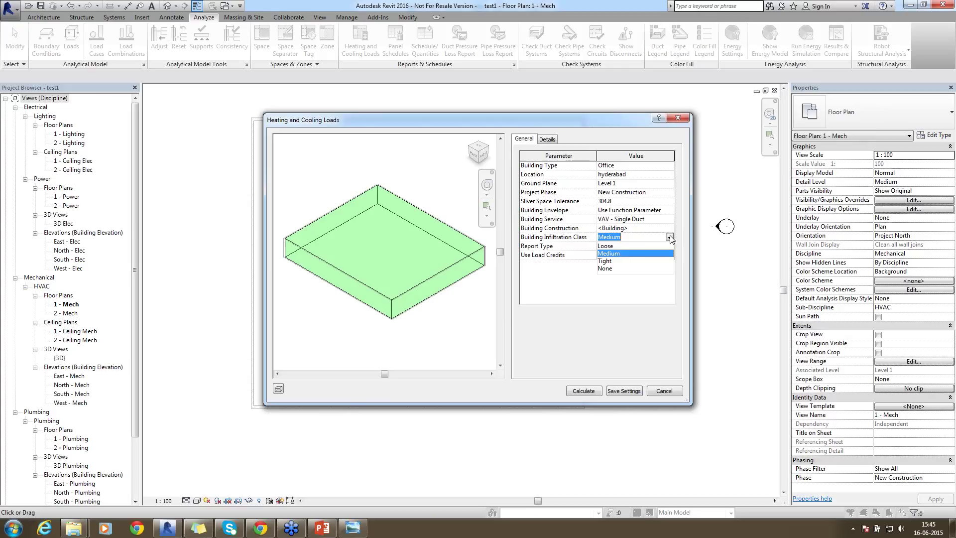
left_click(606, 262)
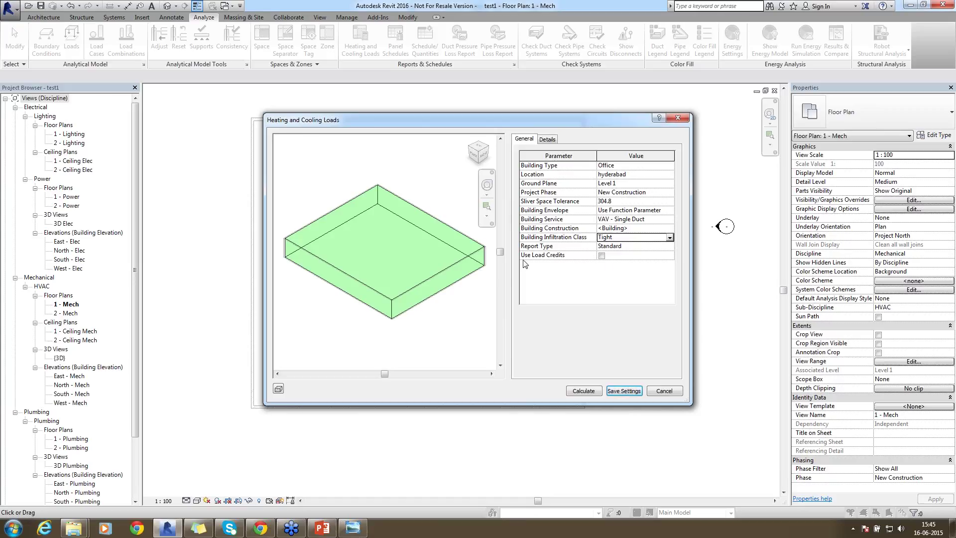
left_click(601, 256)
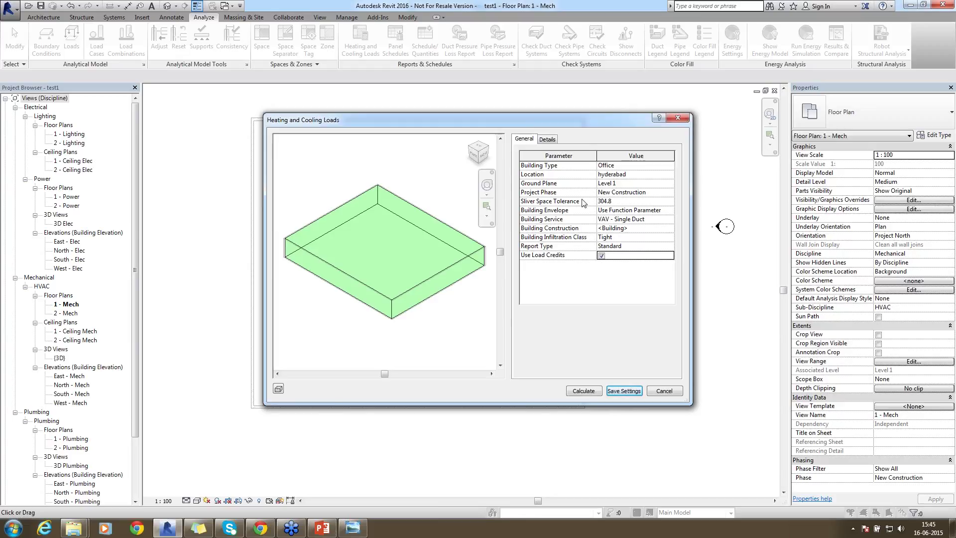
- Open the outdoor air information of the Default zone from the load details
left_click(548, 140)
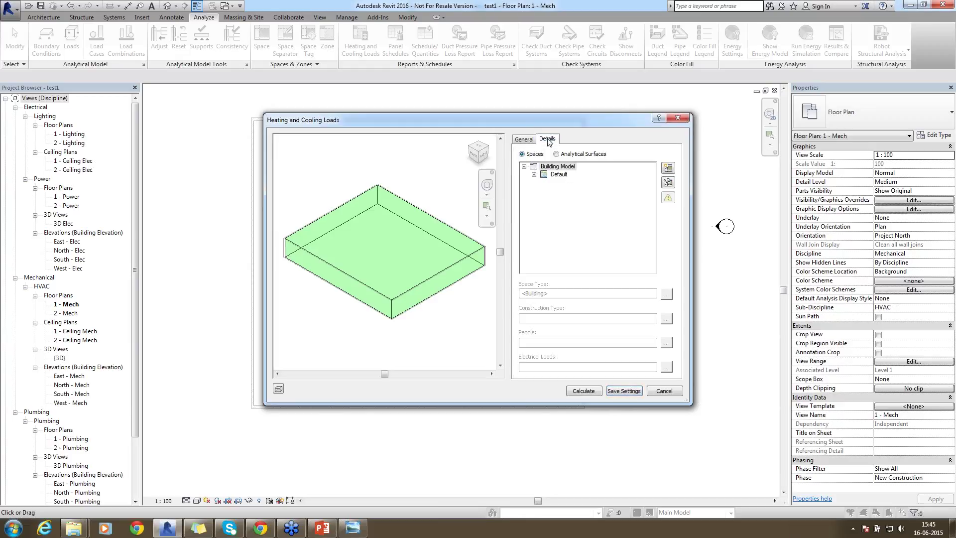
left_click(557, 175)
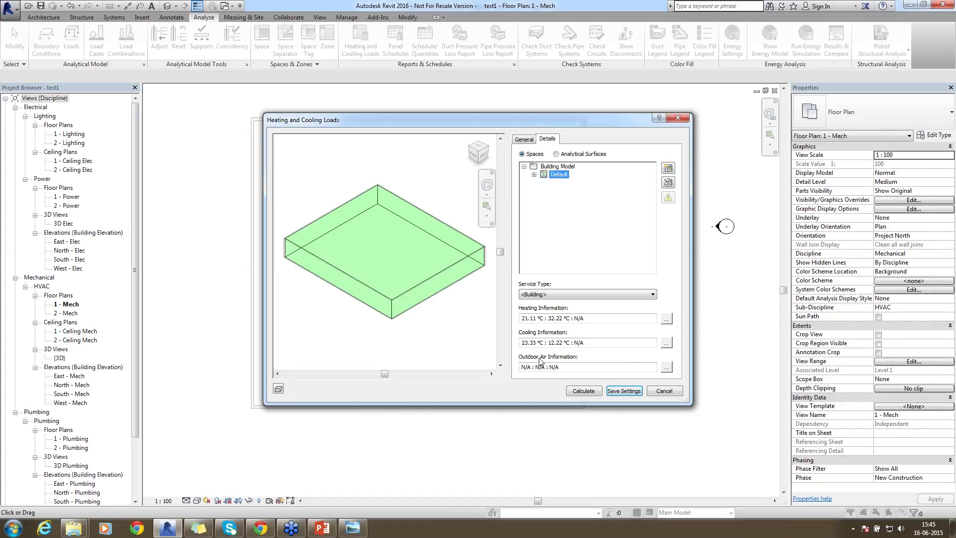
left_click(666, 367)
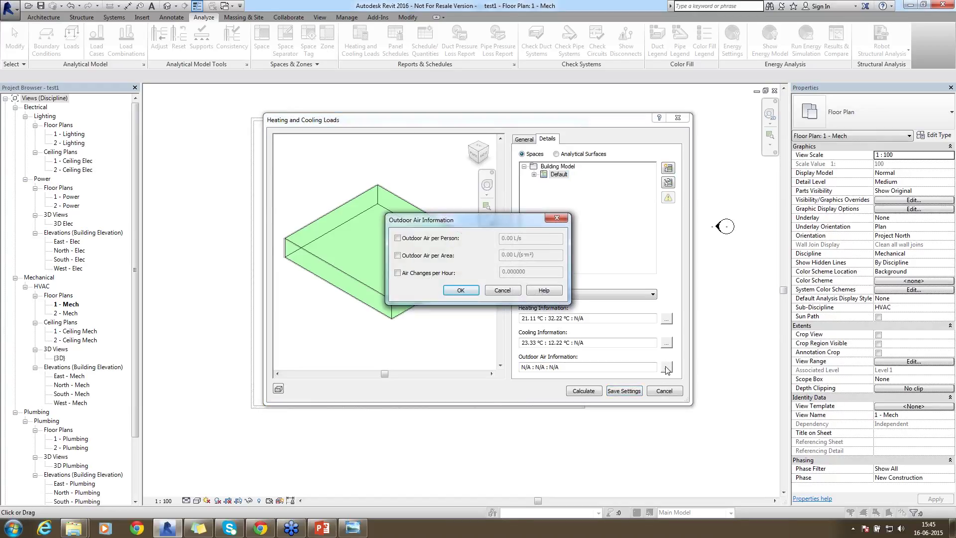
- Try enabling Outdoor Air per Person and Outdoor Air per Area, and clear both options
left_click(431, 239)
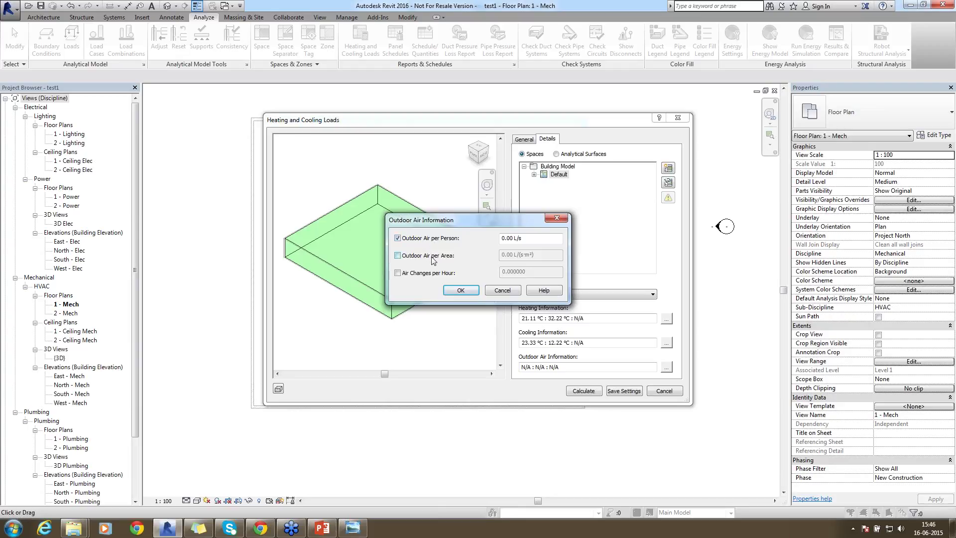
left_click(432, 257)
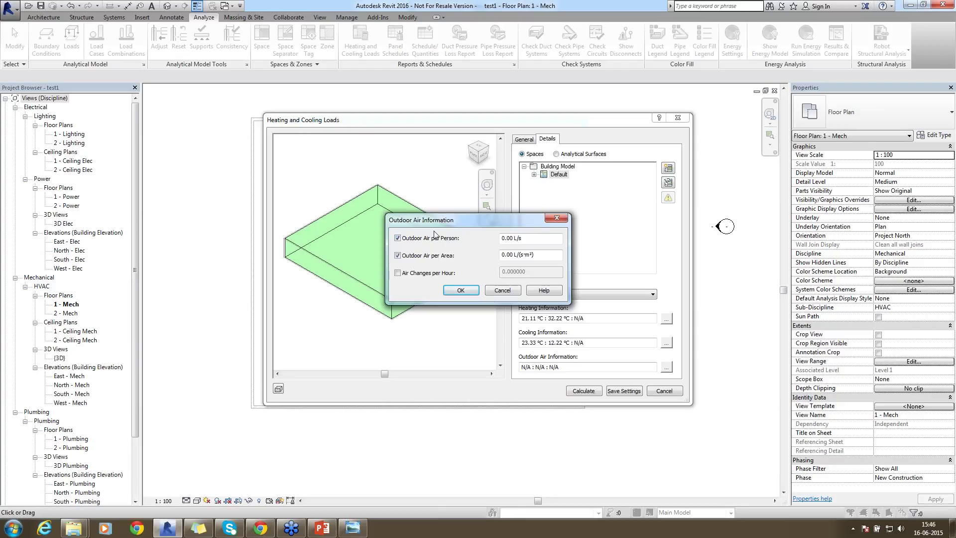
left_click(398, 255)
left_click(406, 239)
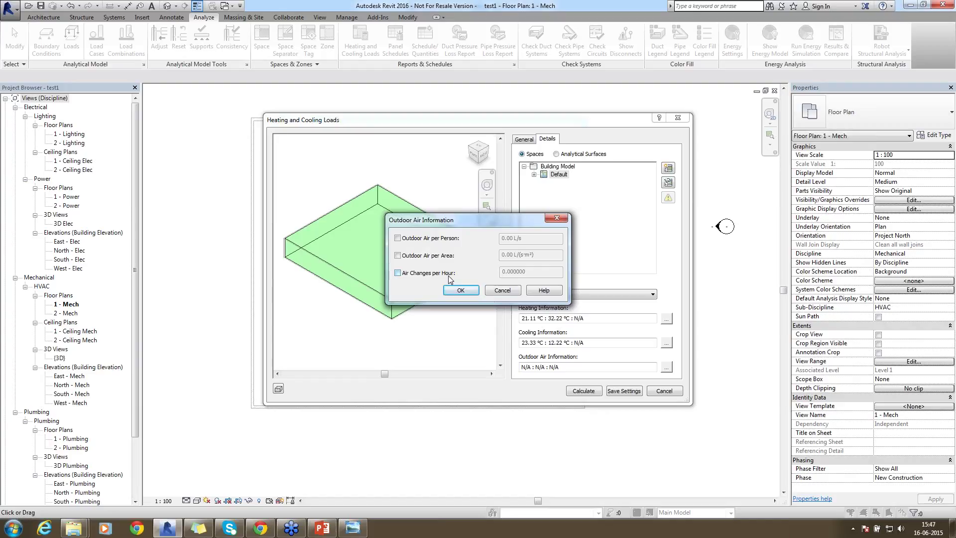
- Set the Default zone's Air Changes per Hour to 20 and calculate the heating and cooling loads
left_click_drag(442, 225, 580, 219)
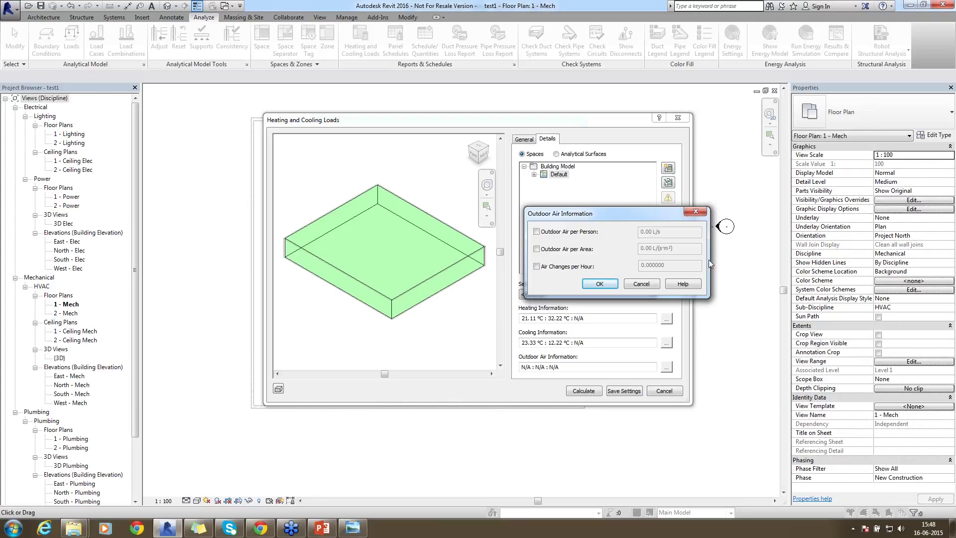
left_click(568, 266)
double_click(645, 265)
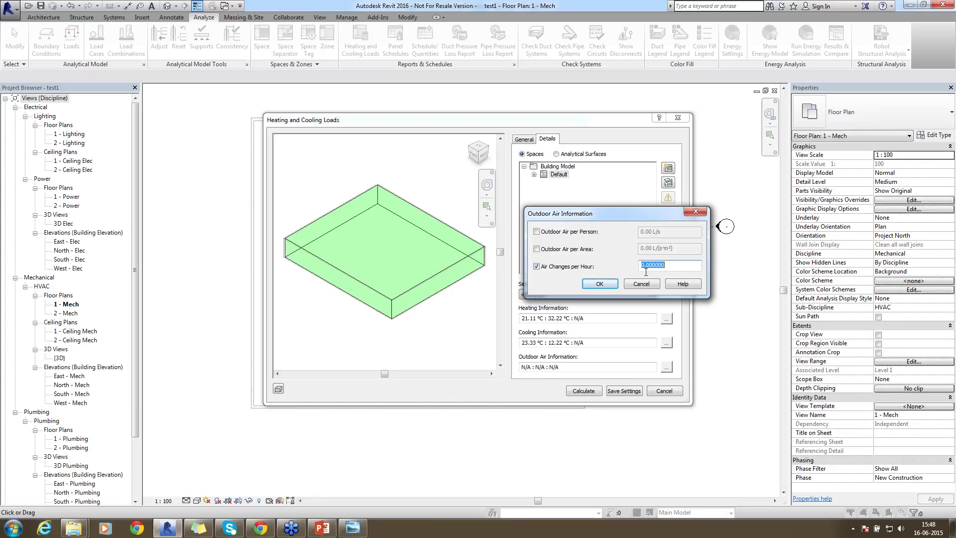
type("22")
left_click(612, 285)
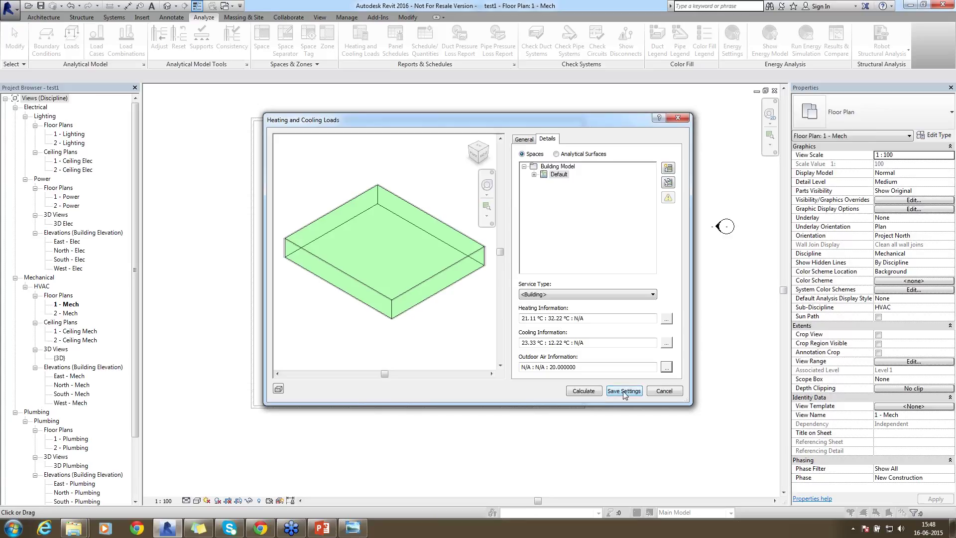
left_click(584, 390)
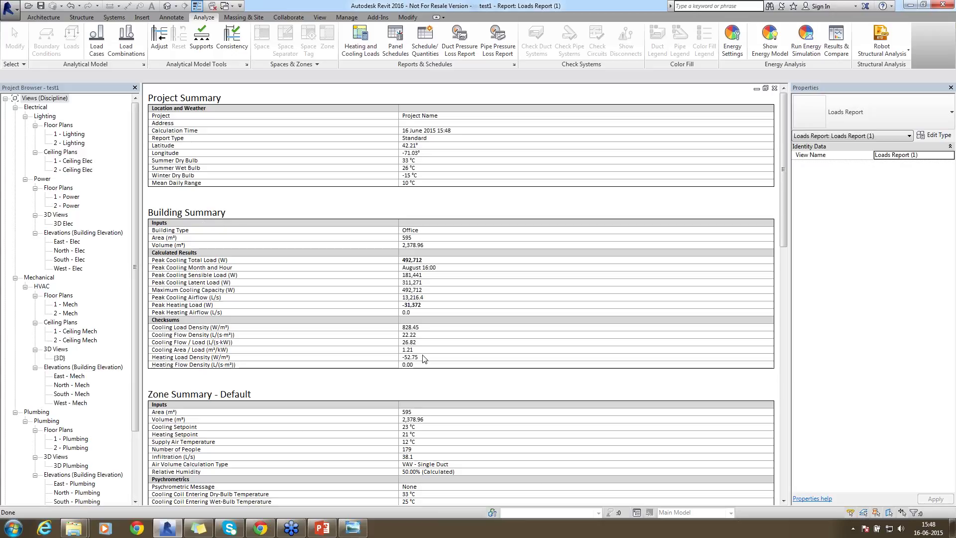
- Examine the loads report's zone summary, component loads, and the space's peak cooling load, cooling airflow and peak heating load
scroll(475, 360, "down", 1)
scroll(474, 359, "down", 5)
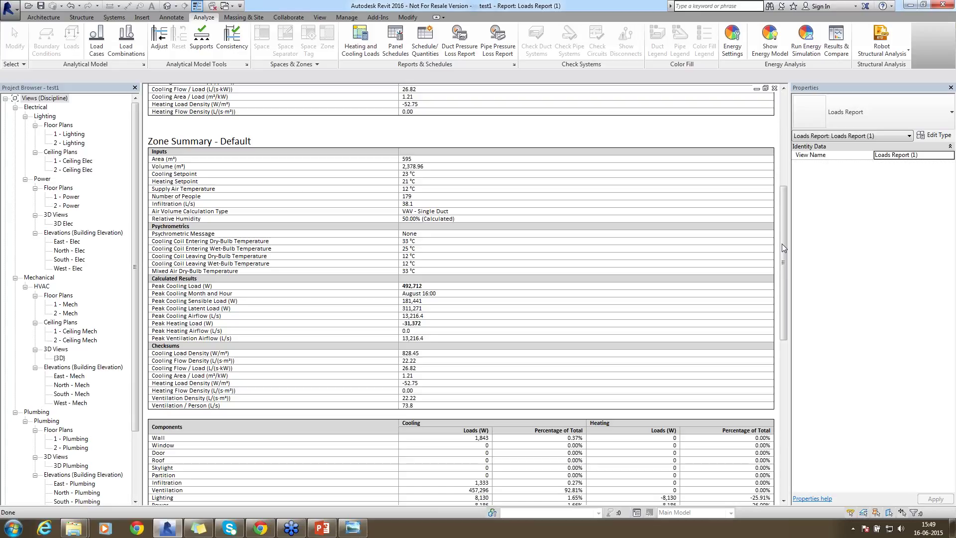
left_click_drag(780, 245, 789, 307)
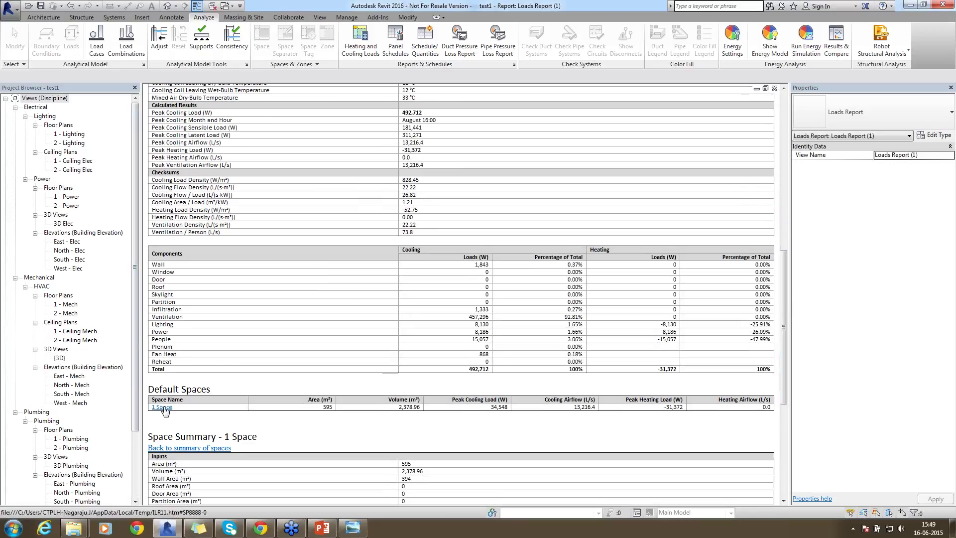
scroll(293, 387, "down", 2)
scroll(292, 387, "up", 1)
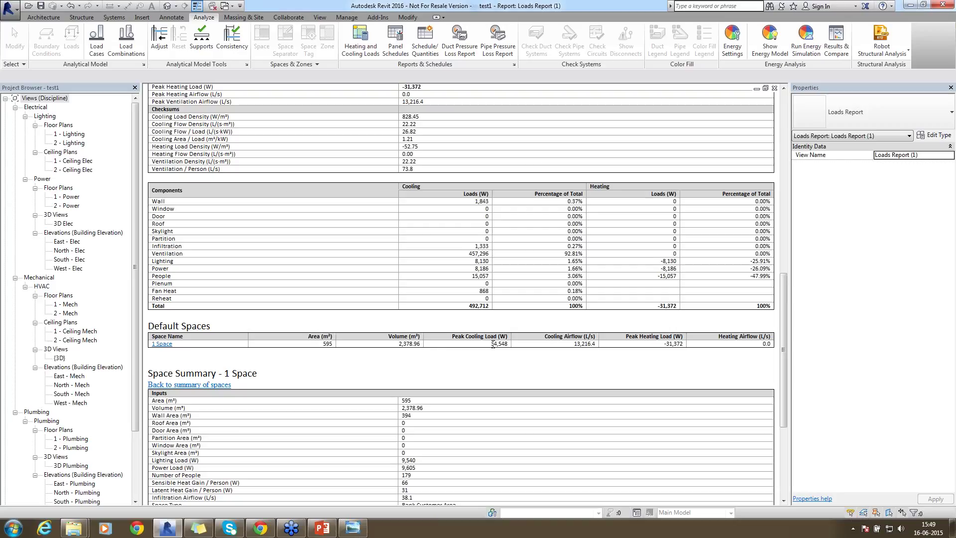
left_click_drag(490, 344, 505, 347)
left_click_drag(660, 343, 680, 347)
left_click(681, 360)
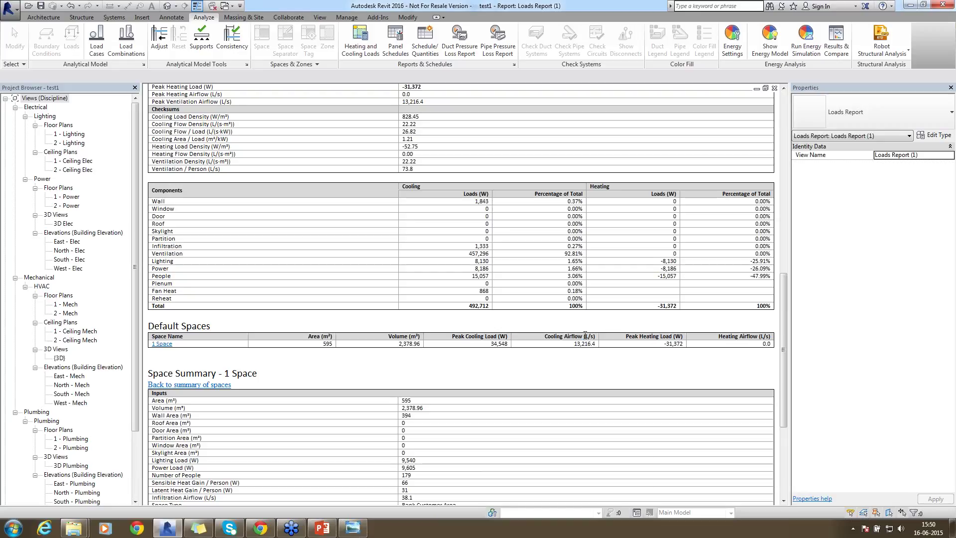
left_click_drag(583, 336, 545, 334)
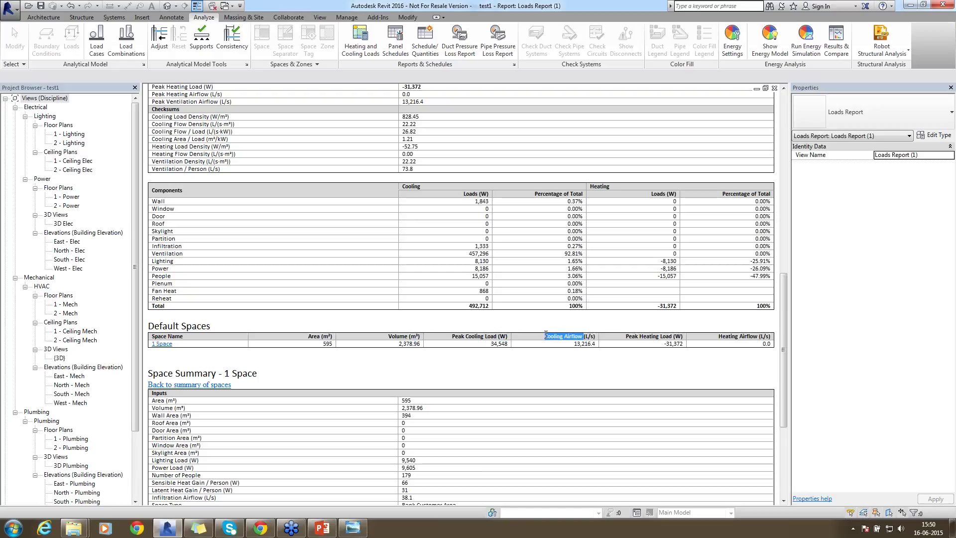
left_click(561, 354)
left_click_drag(492, 346, 506, 345)
left_click(572, 363)
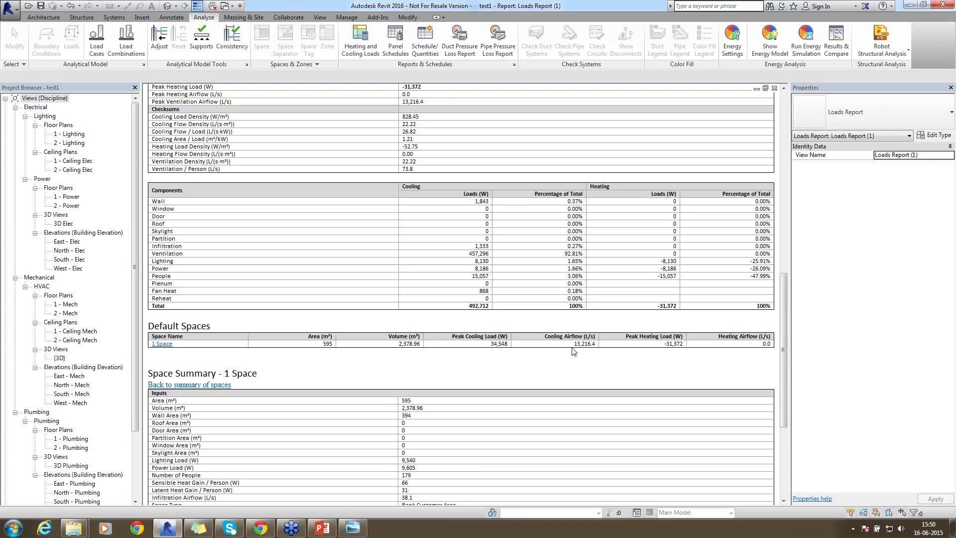
left_click_drag(571, 345, 593, 344)
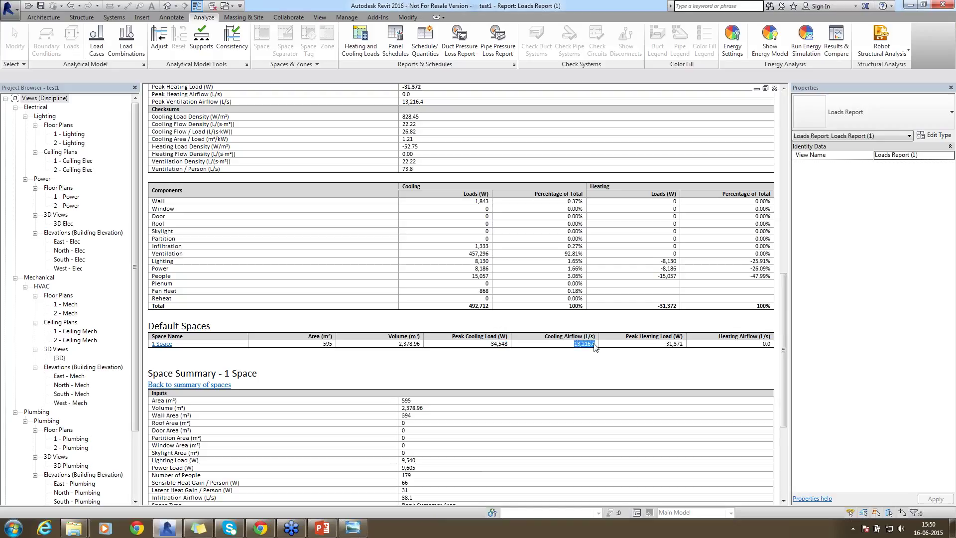
left_click(597, 368)
- Leave the loads report and open the 1 - Mech floor plan
left_click(169, 531)
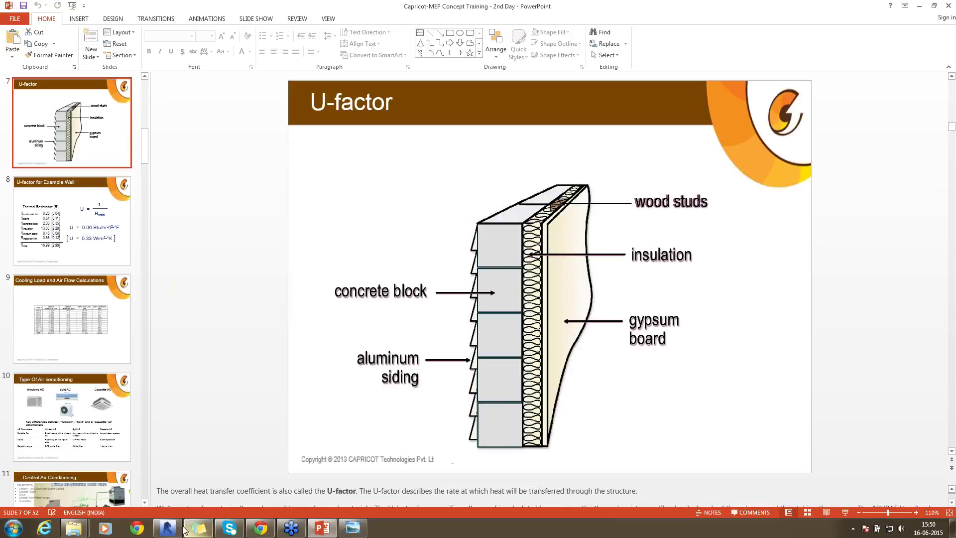
left_click(176, 529)
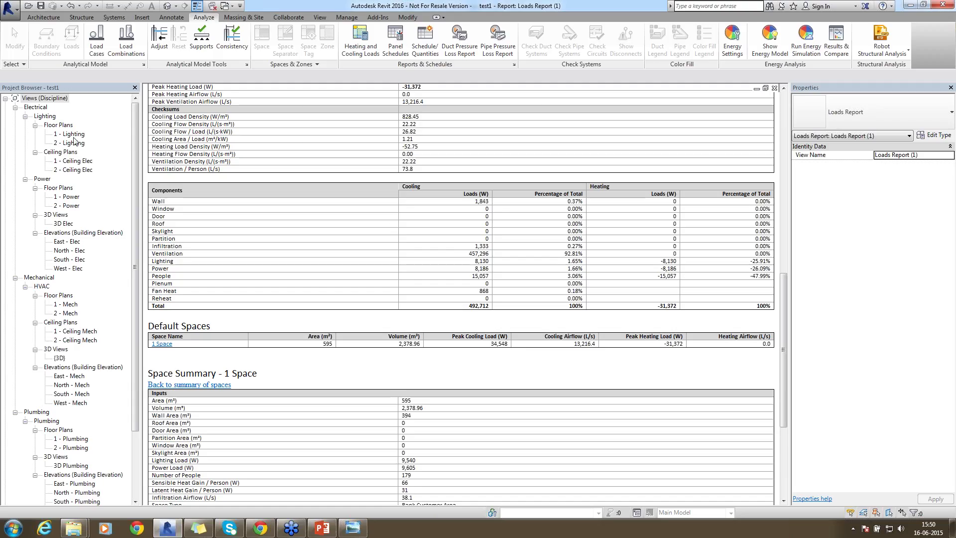
double_click(69, 305)
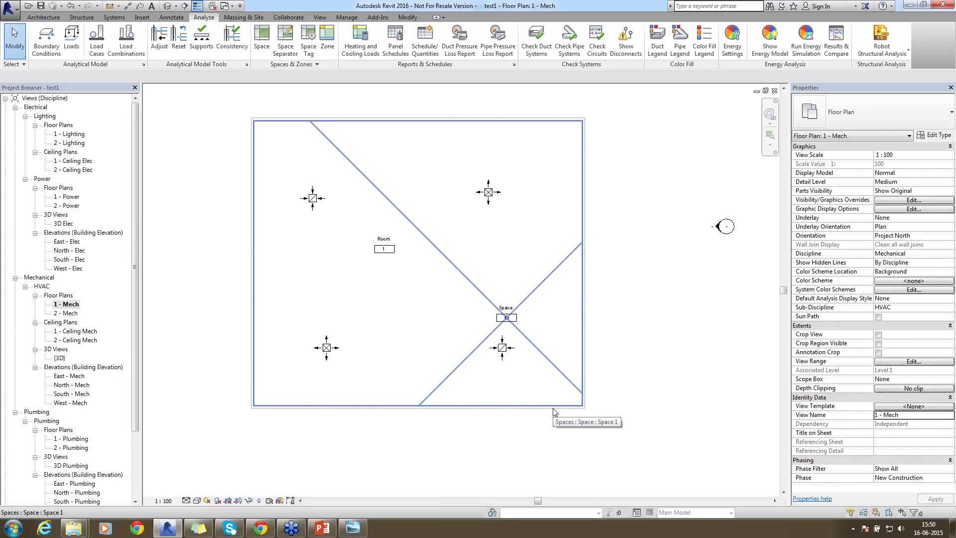
- Open Calculator, place it beside the floor plan and enter 13000 as the space's approximate cooling airflow
left_click(13, 527)
left_click(44, 371)
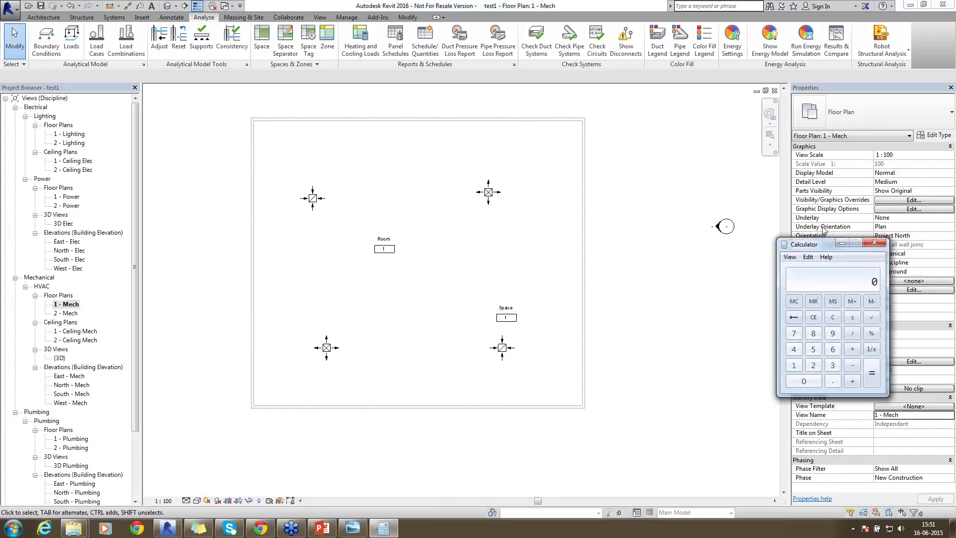
left_click_drag(803, 246, 650, 268)
left_click(637, 389)
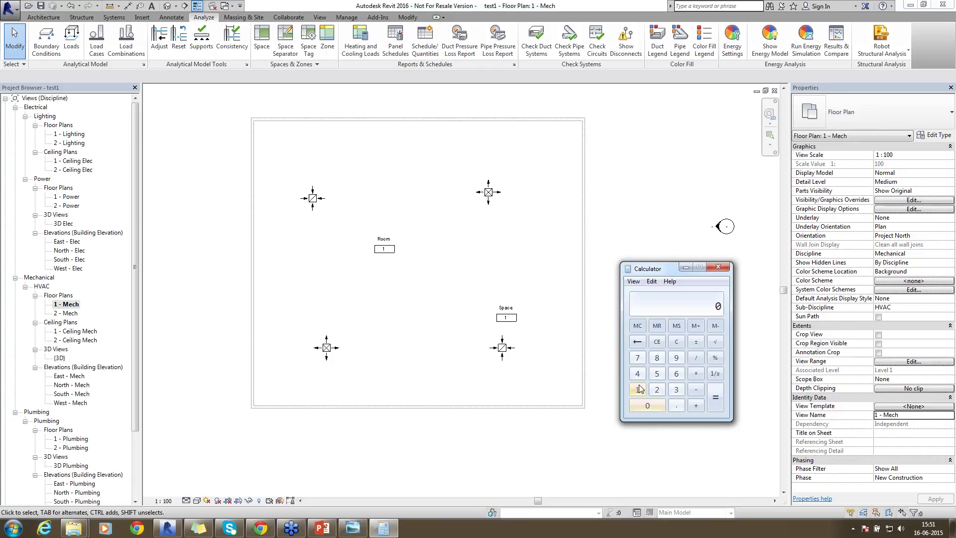
left_click(675, 391)
left_click(650, 408)
left_click(650, 408)
left_click(650, 408)
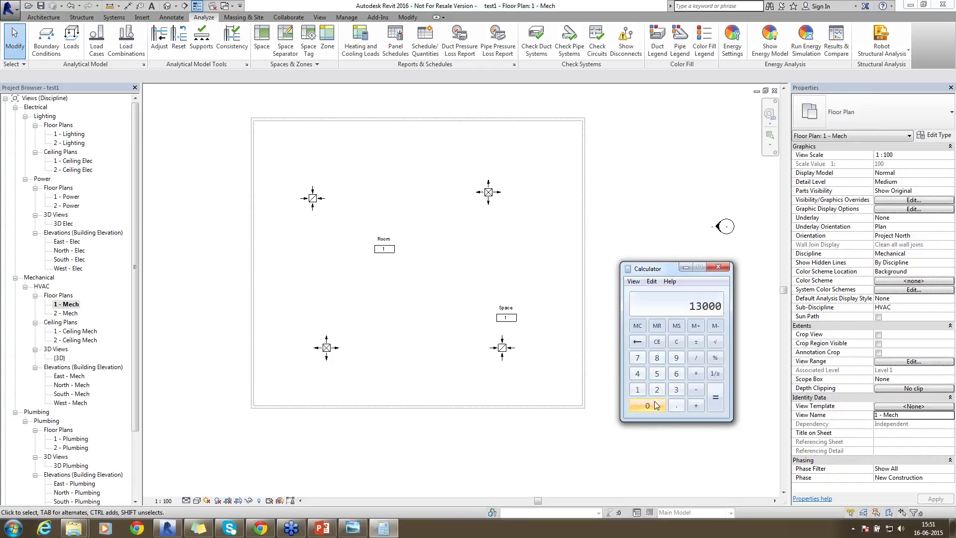
- Set the flow of the supply diffuser in the room's upper-right area to 1000 L/s
left_click(488, 194)
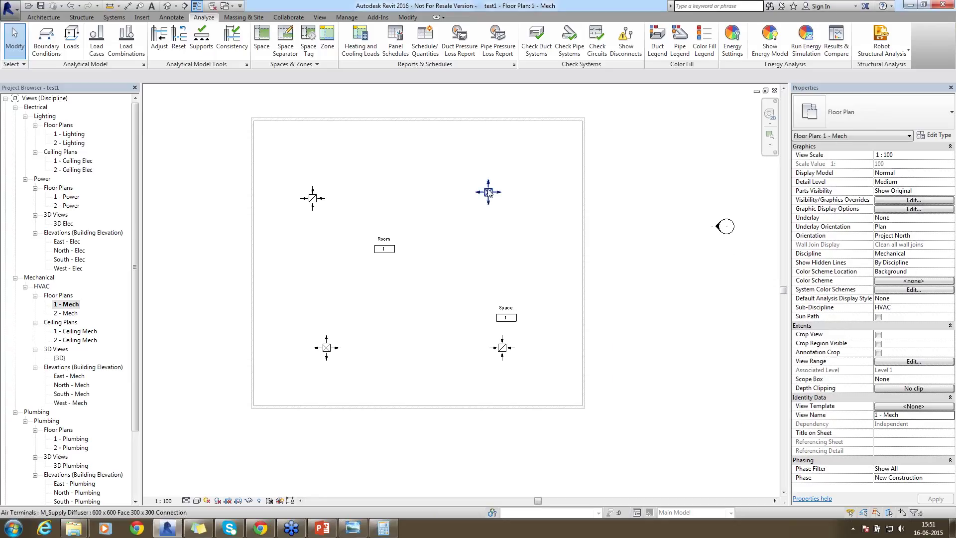
left_click(492, 194)
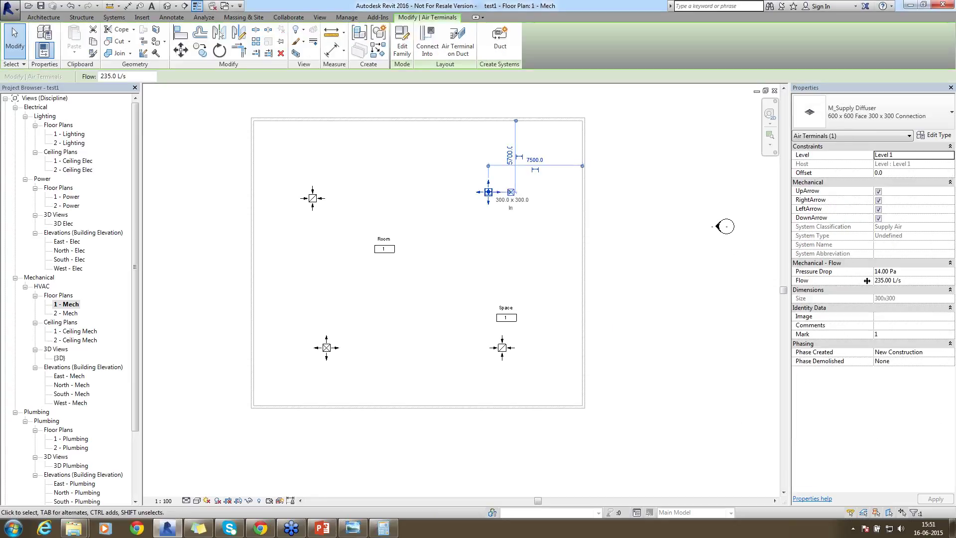
left_click(900, 280)
left_click_drag(892, 280, 874, 280)
type("1000")
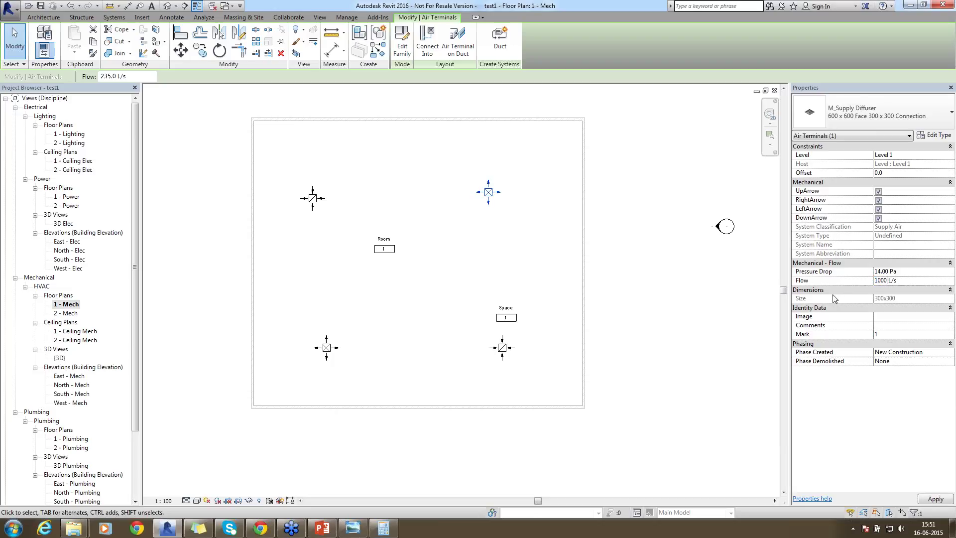
key("Return")
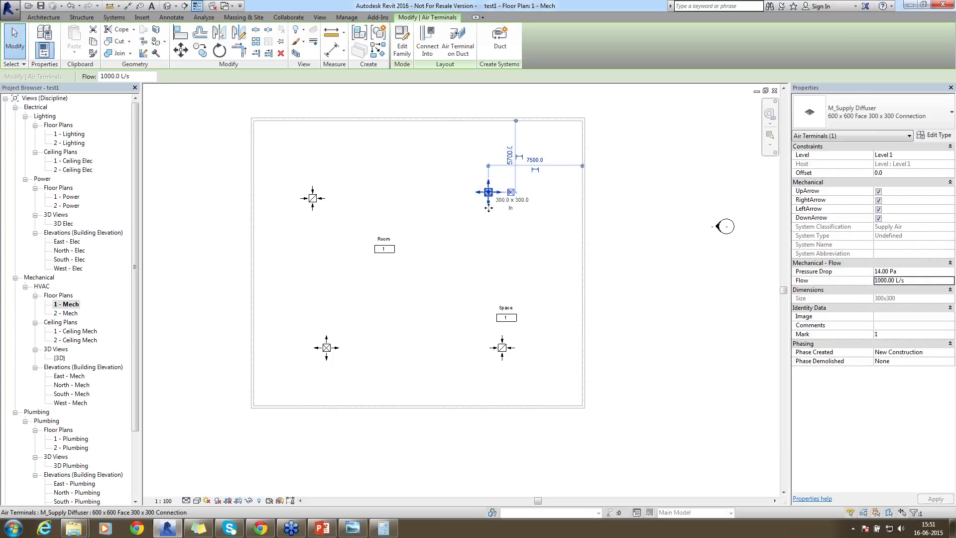
left_click(669, 278)
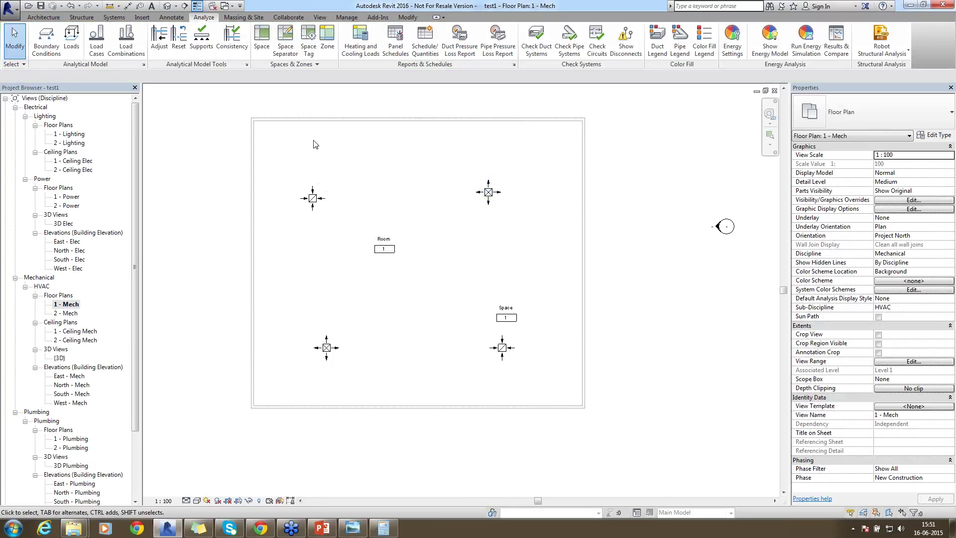
- Switch to Calculator and divide the 13000 airflow by 1000 to work out the number of supply diffusers needed
left_click(383, 532)
left_click(695, 358)
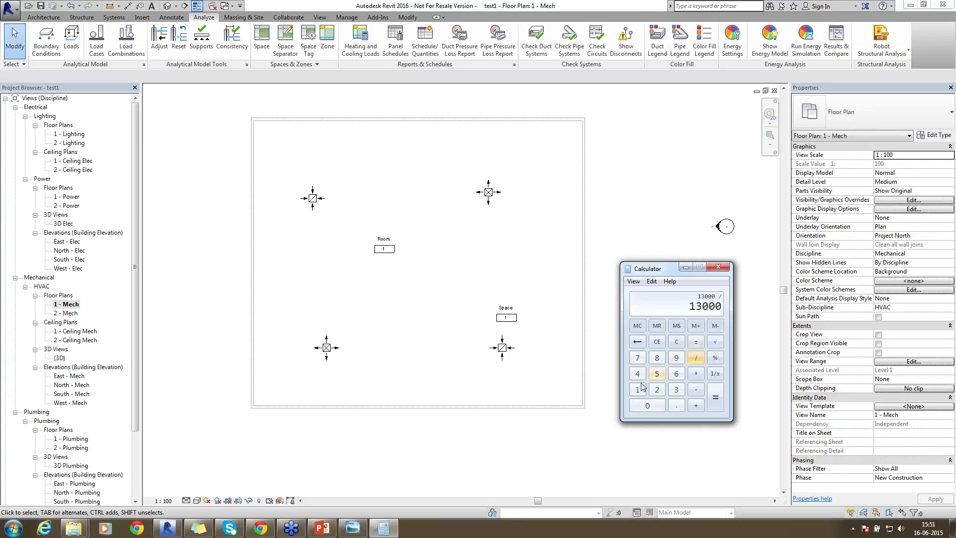
left_click(638, 390)
left_click(638, 403)
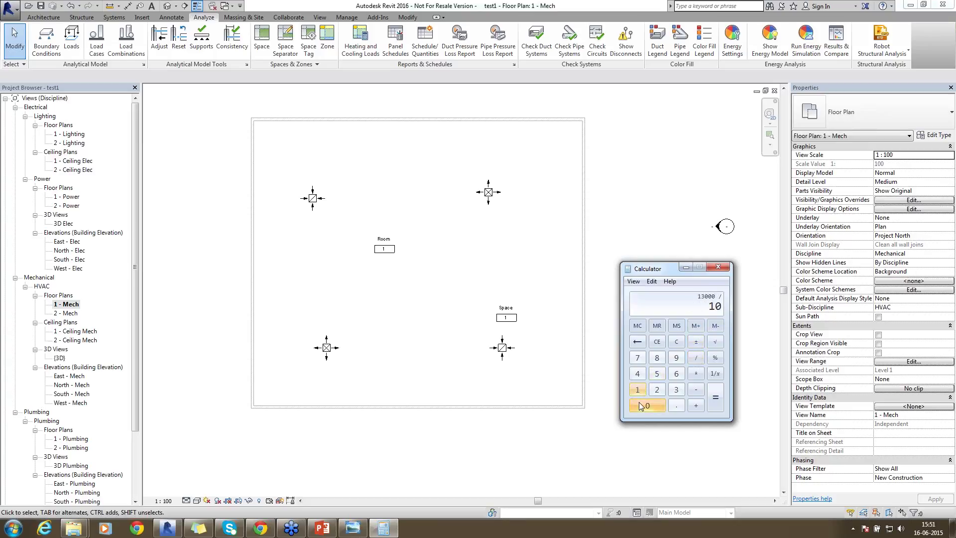
left_click(638, 402)
left_click(638, 403)
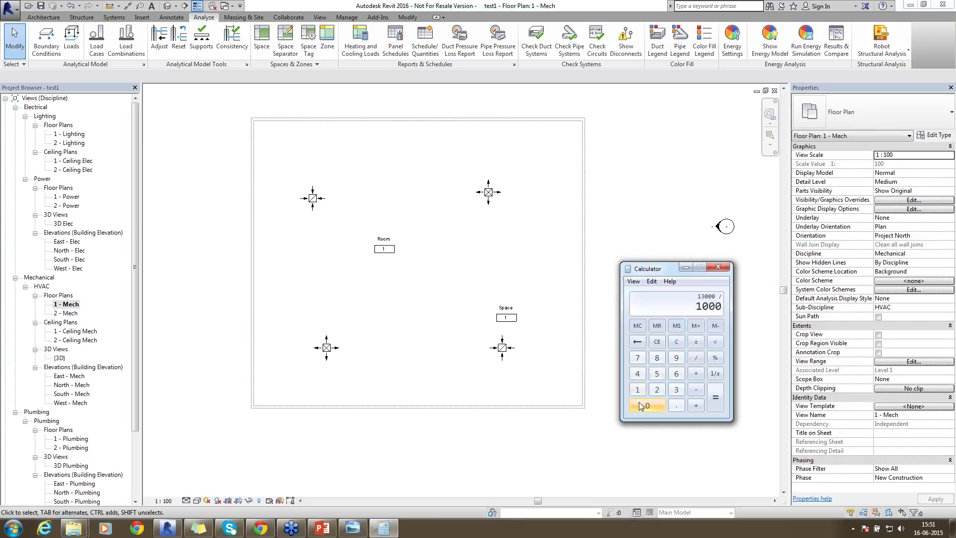
left_click(716, 404)
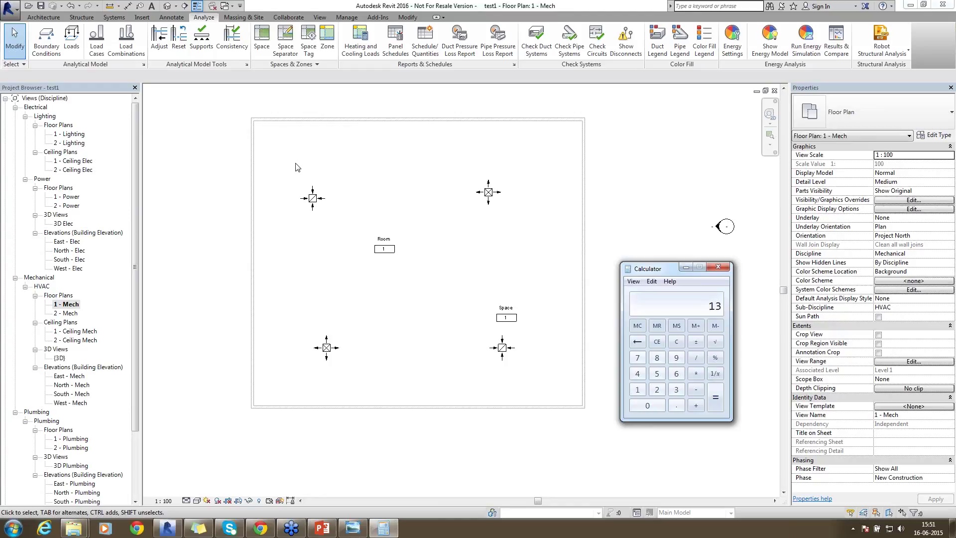
- Return to the Revit floor plan and check the properties of the room's upper-right supply diffuser, leaving nothing selected
left_click(662, 144)
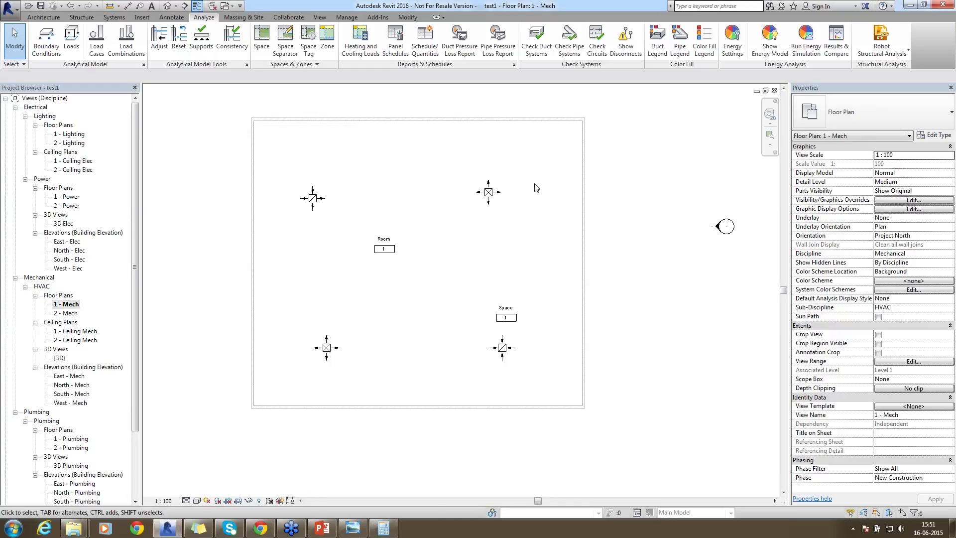
left_click(500, 196)
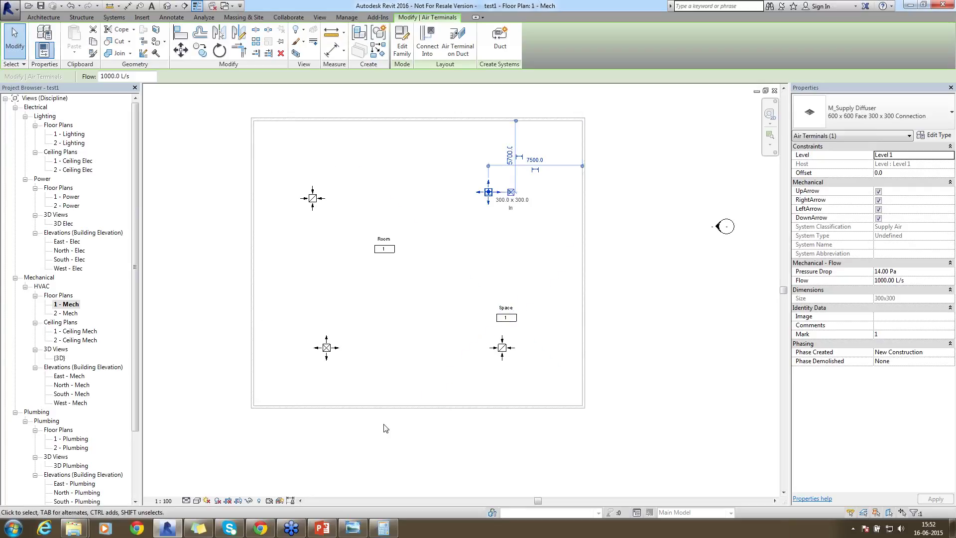
left_click(642, 317)
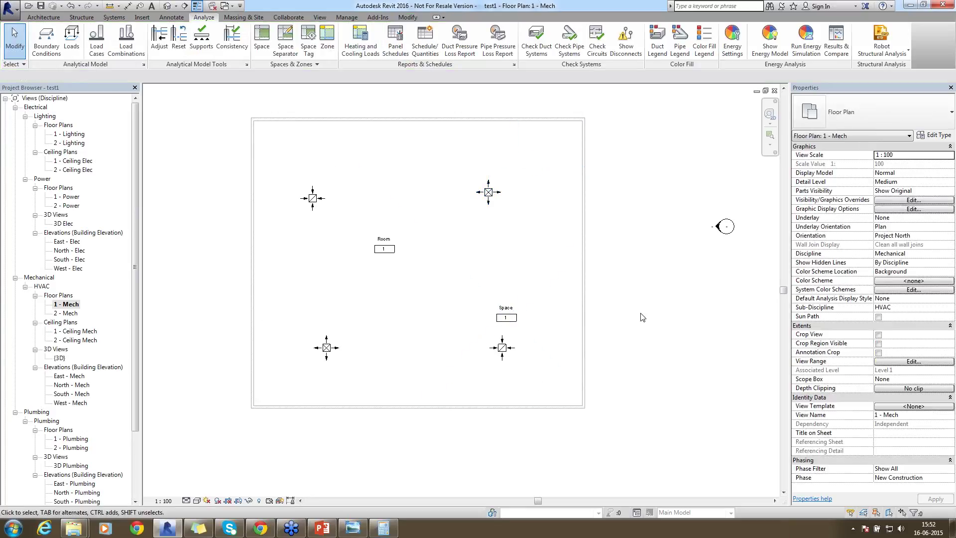